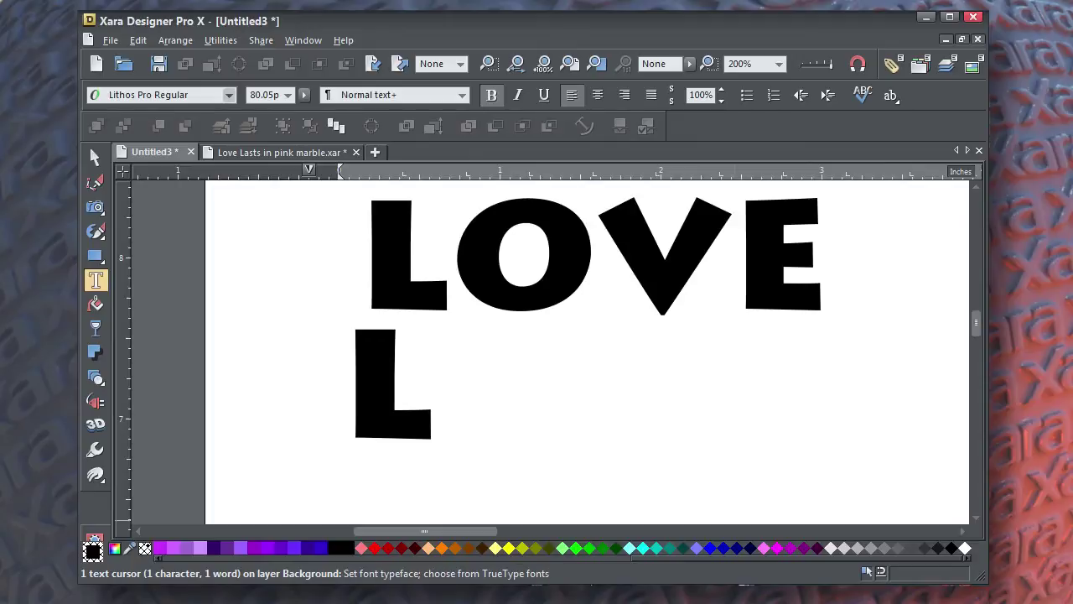
Step: Complete the second word so that the text below LOVE reads LASTS
click(229, 94)
click(229, 95)
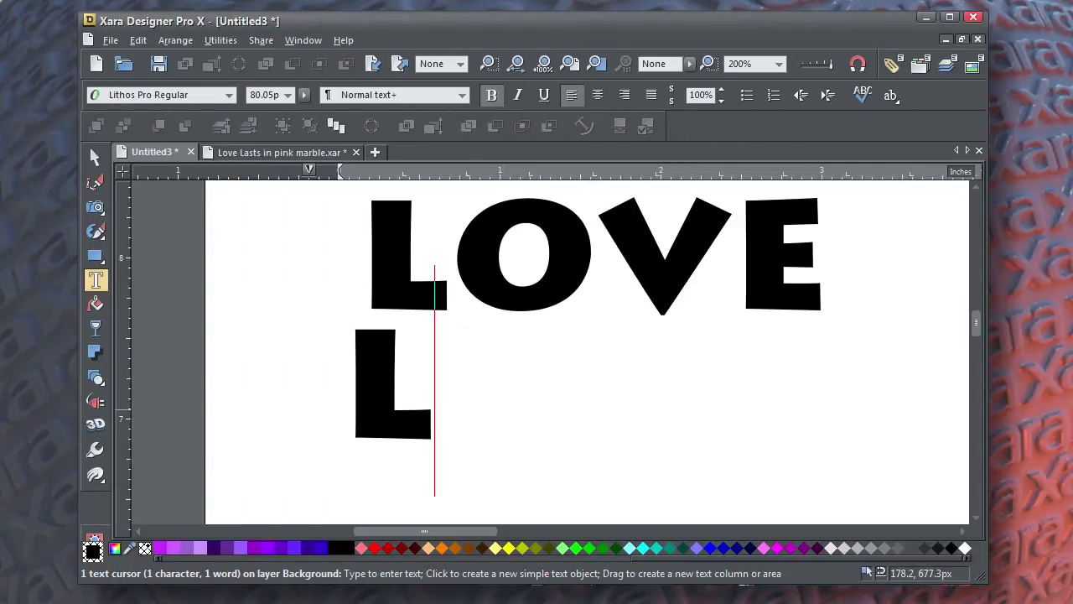
text(ASTS)
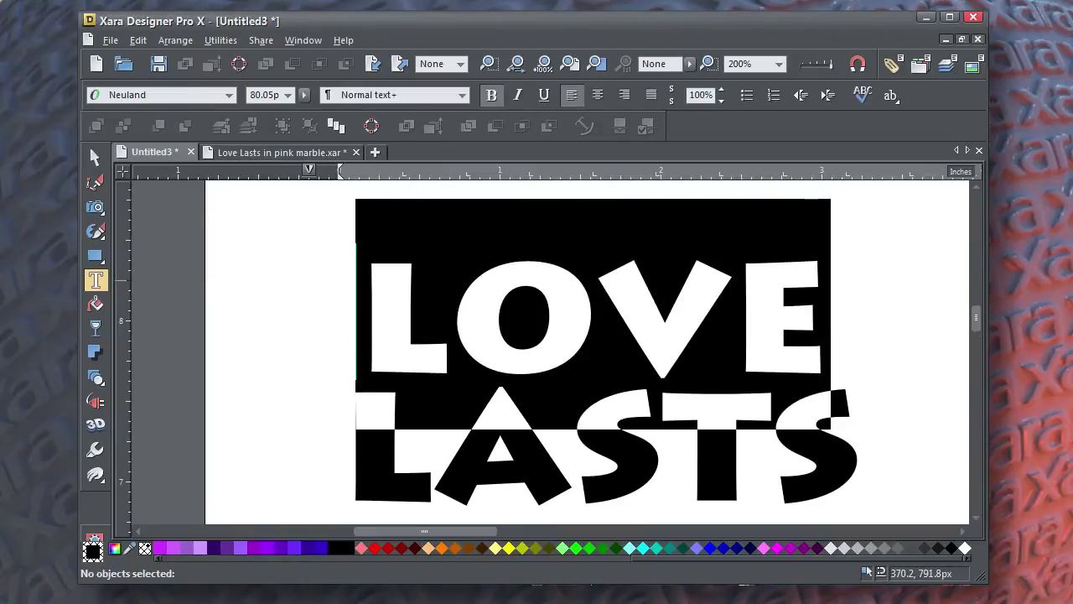
Step: Try the Neuland font on the word LOVE and undo the font change
key(ctrl+a)
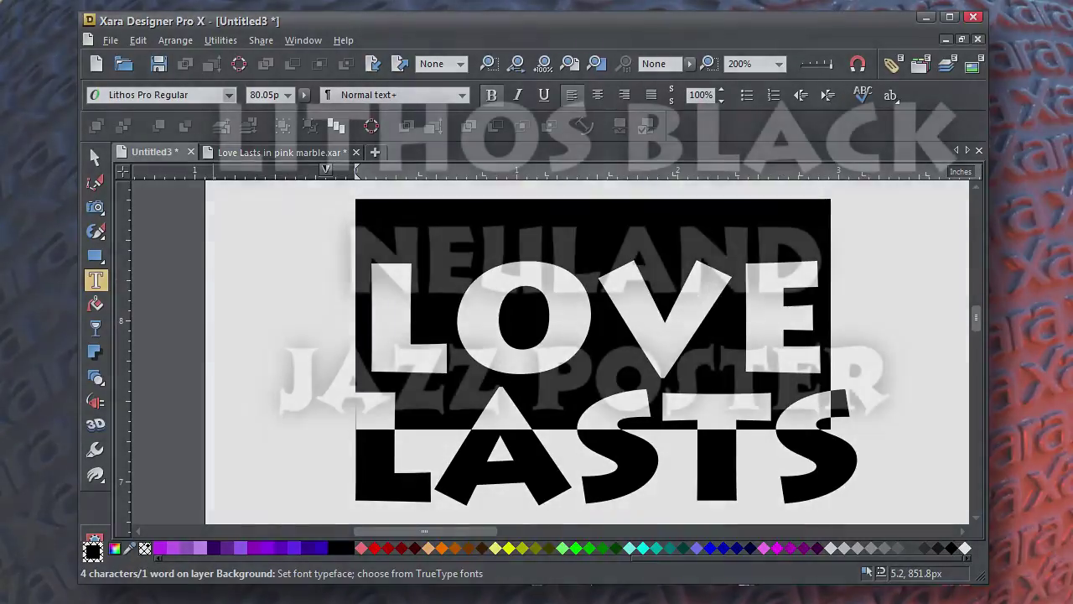
click(228, 94)
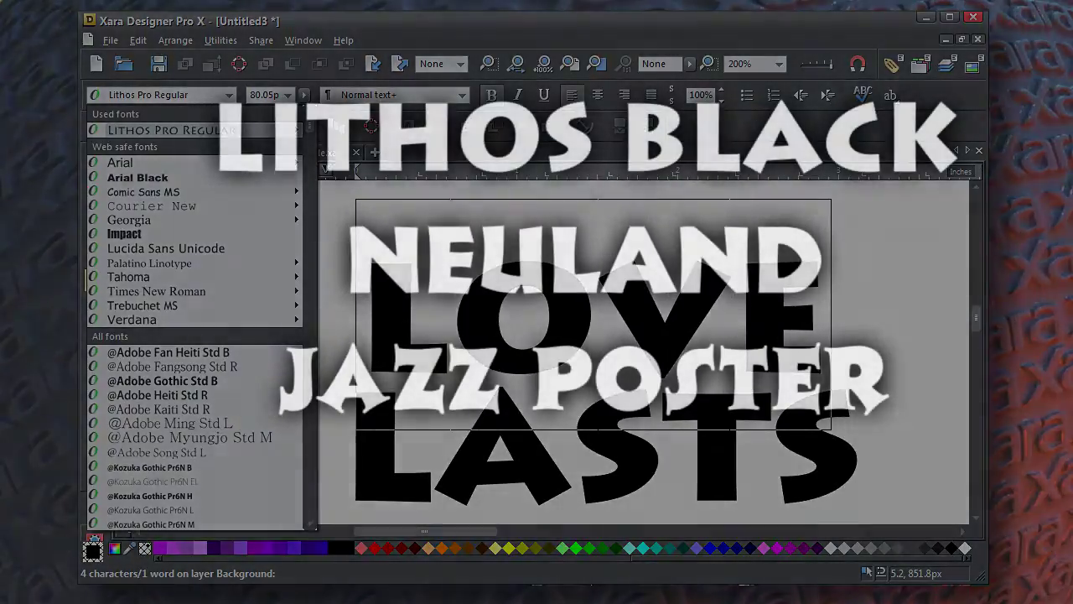
text(neu)
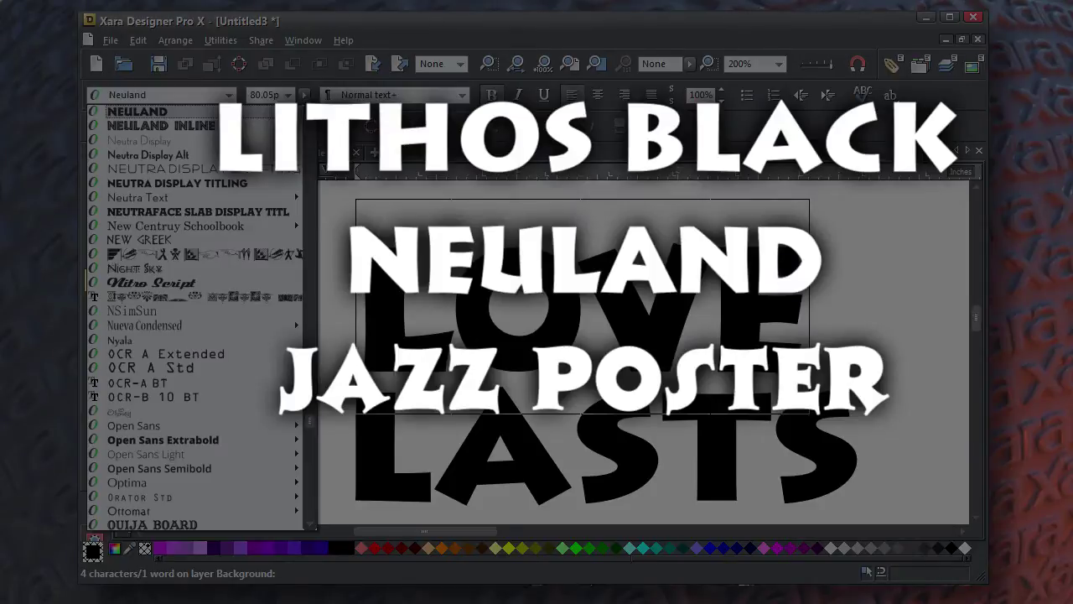
key(Return)
key(ctrl+z)
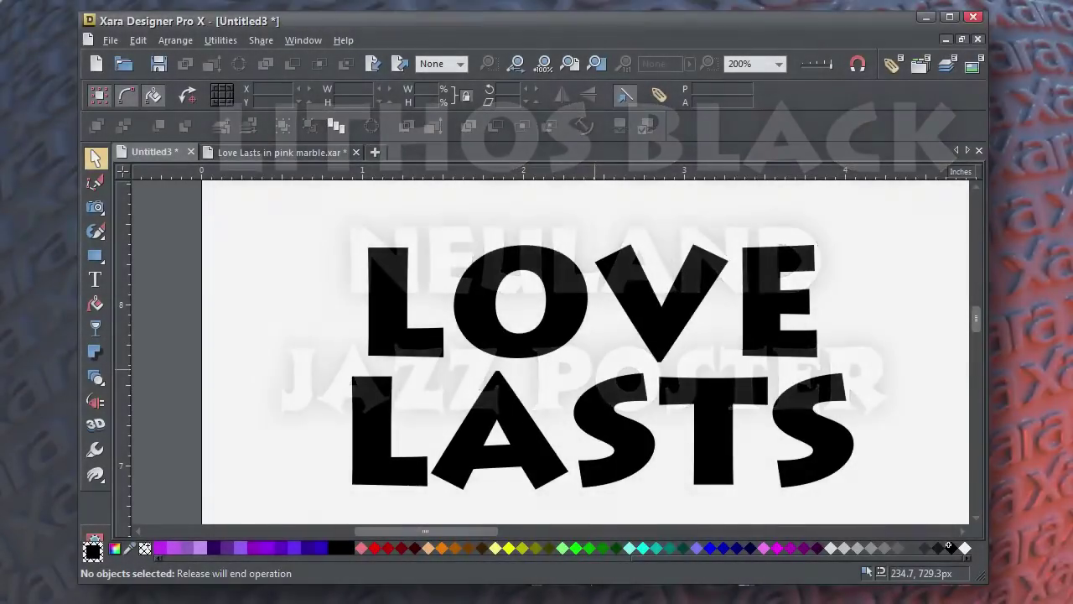
Step: Import marble 2.jpg from the Seamless Marble folder and position it over the upper-left part of the page
drag(594, 369, 618, 354)
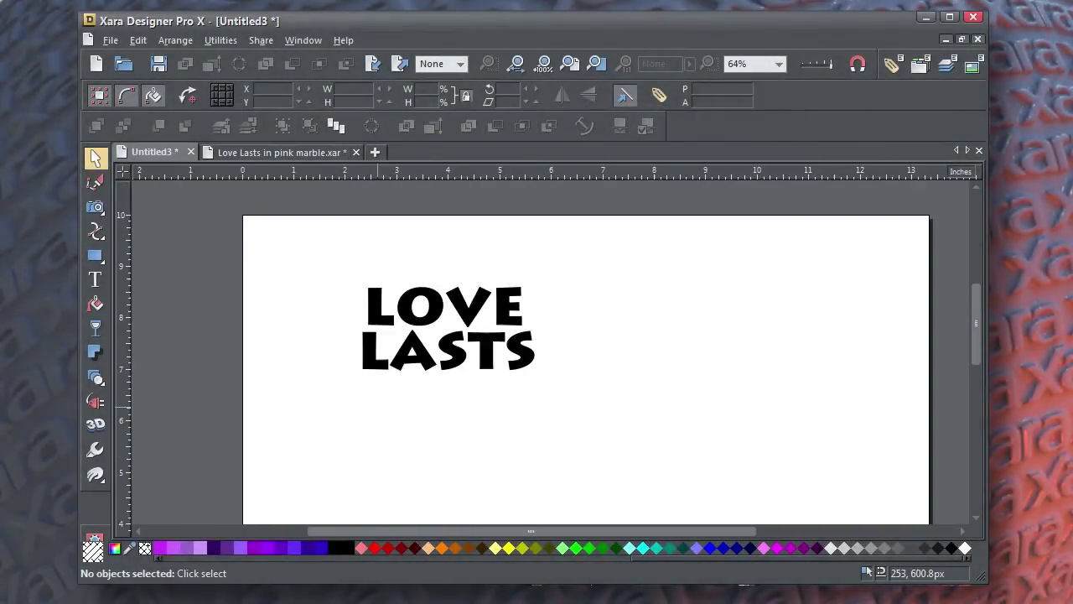
scroll(377, 407, down, 1)
drag(306, 597, 593, 310)
click(403, 429)
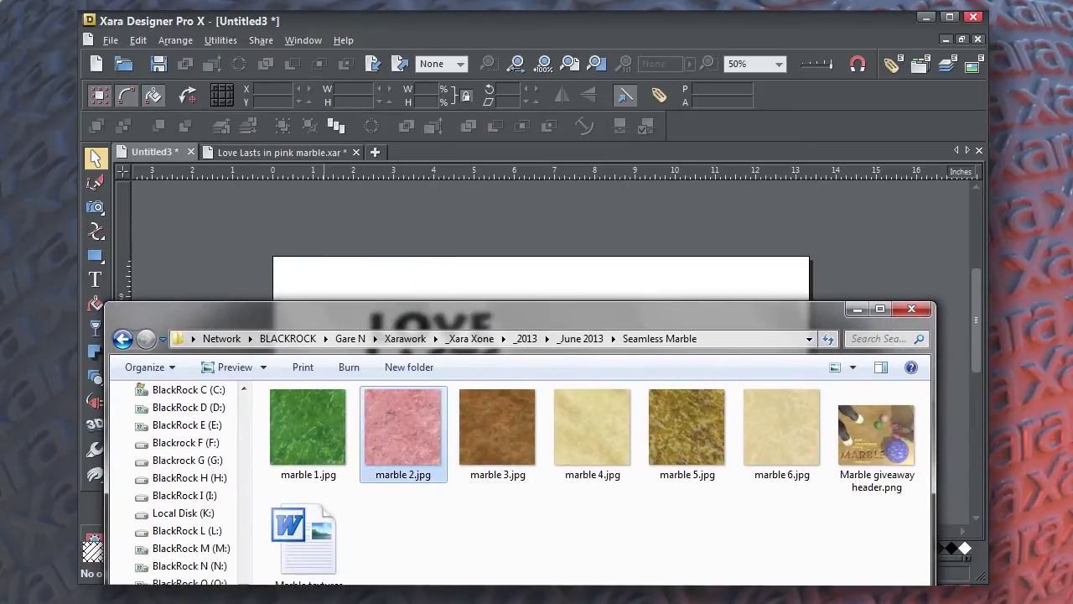
drag(402, 429, 327, 263)
click(911, 310)
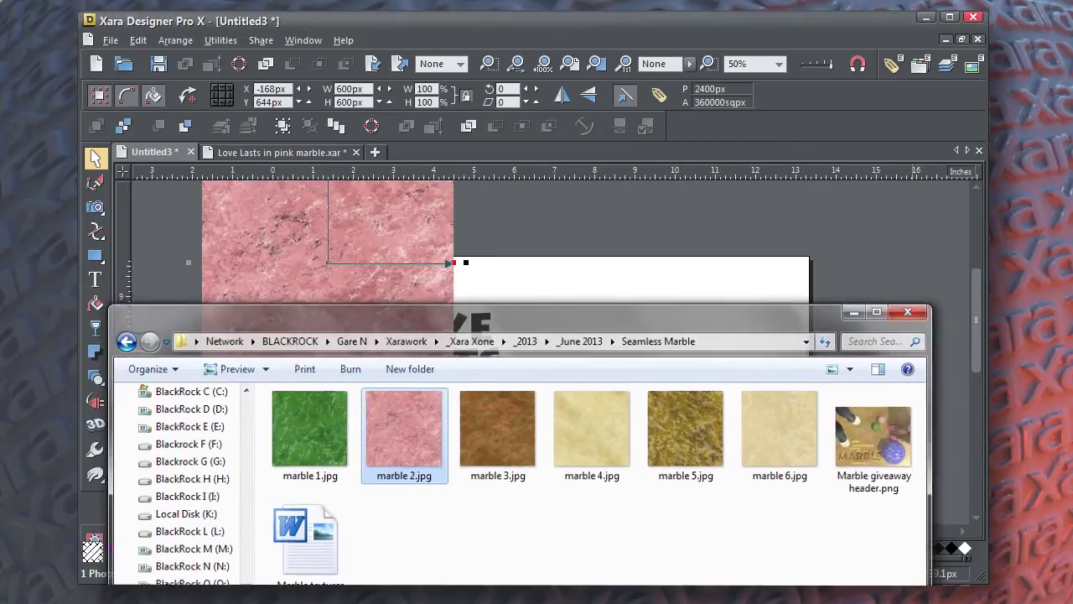
drag(412, 306, 409, 351)
scroll(629, 419, down, 1)
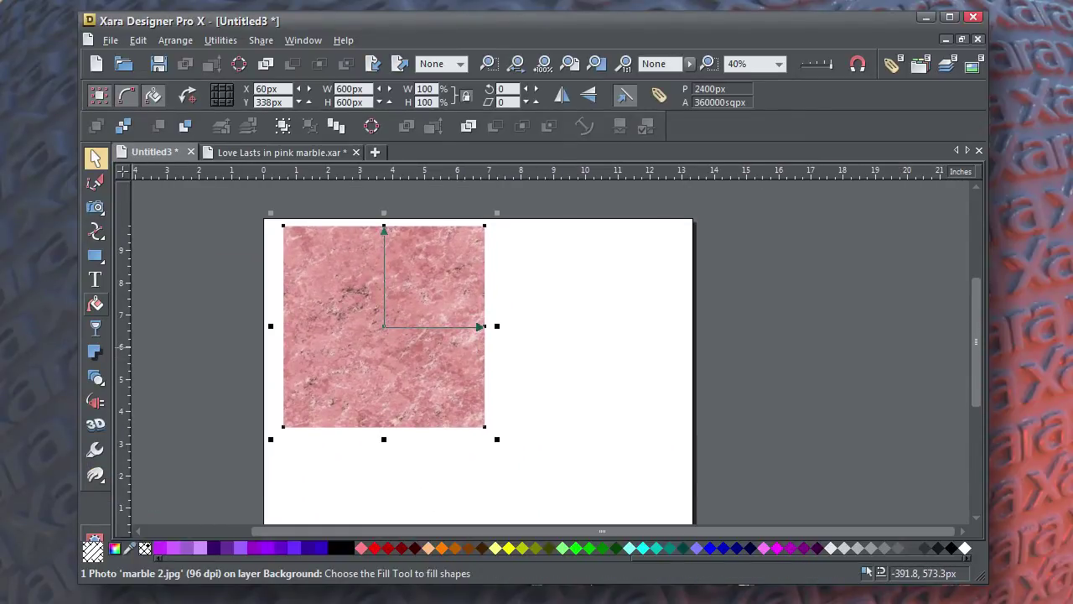
Step: Change the marble photo's bitmap fill from a single tile to Repeating tile
click(94, 303)
click(230, 95)
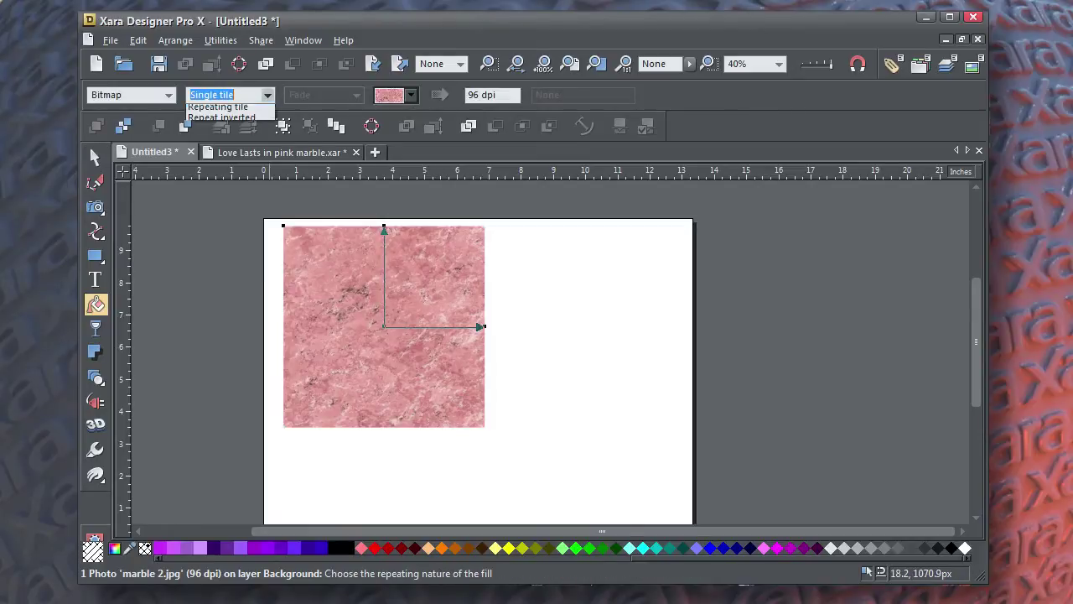
click(218, 121)
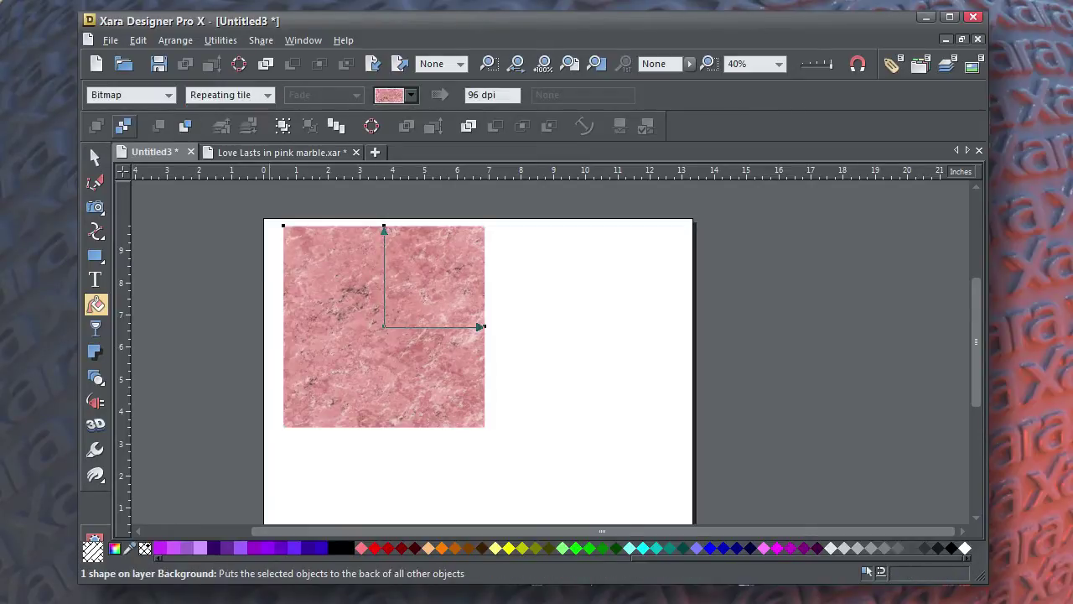
Step: Extend the marble shape's right and lower edges to about 1178 × 878 px and send it behind the text
click(95, 181)
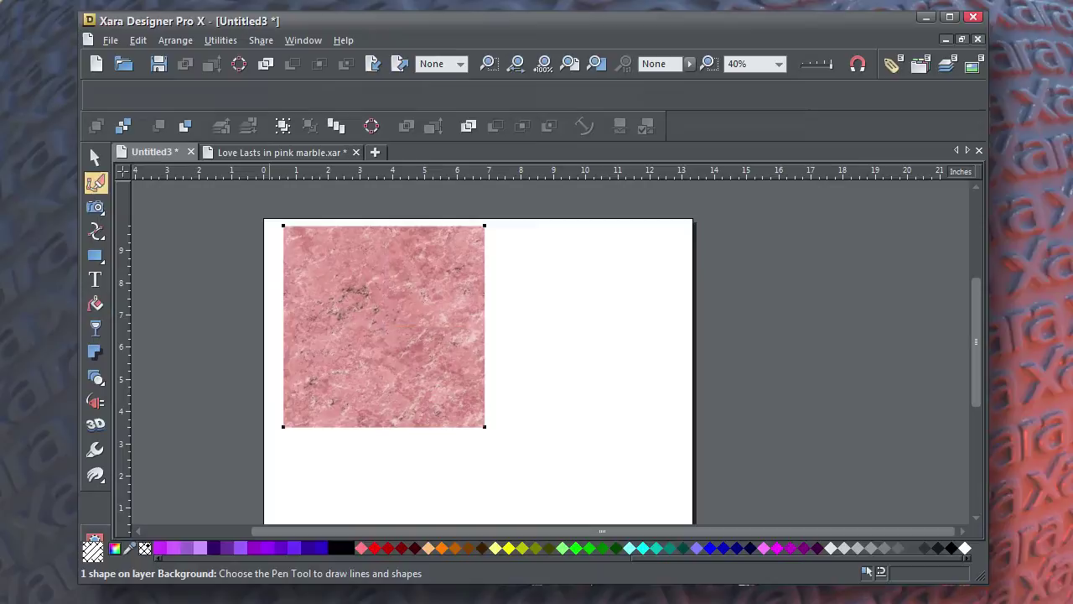
click(95, 230)
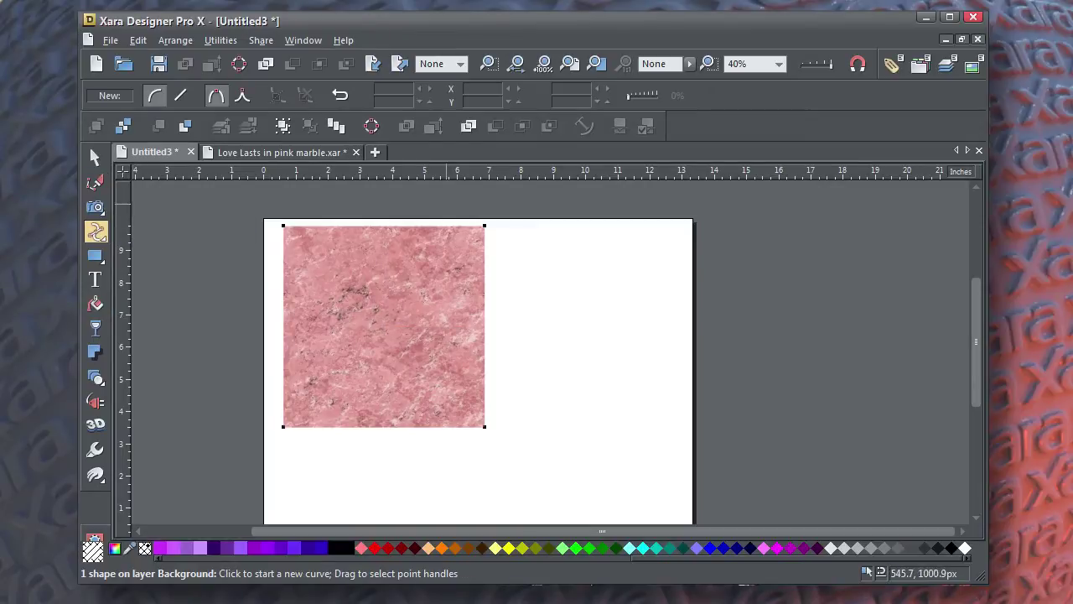
click(485, 427)
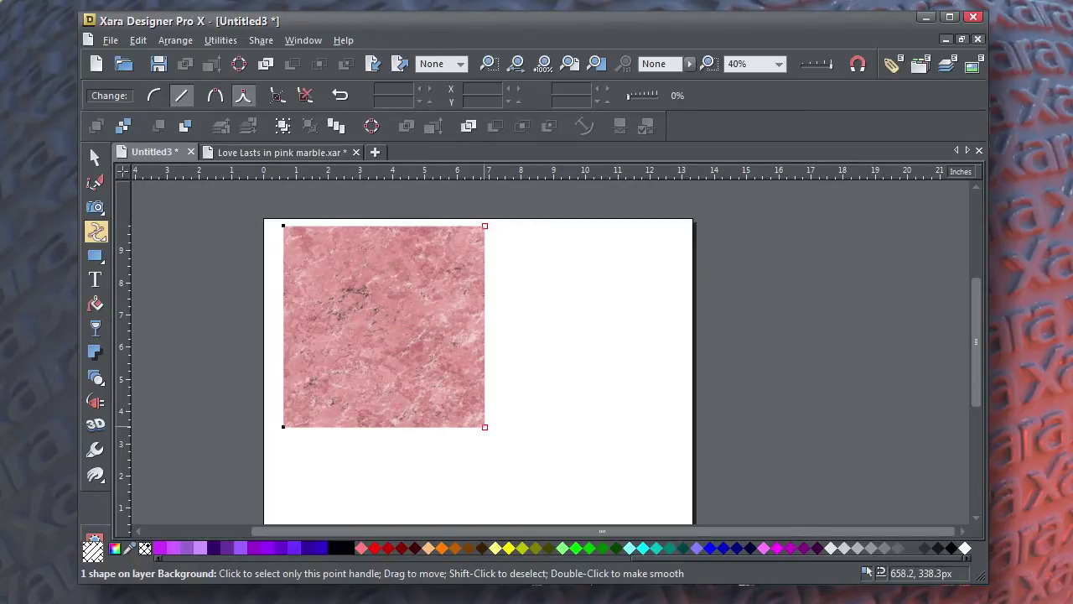
drag(635, 427, 679, 426)
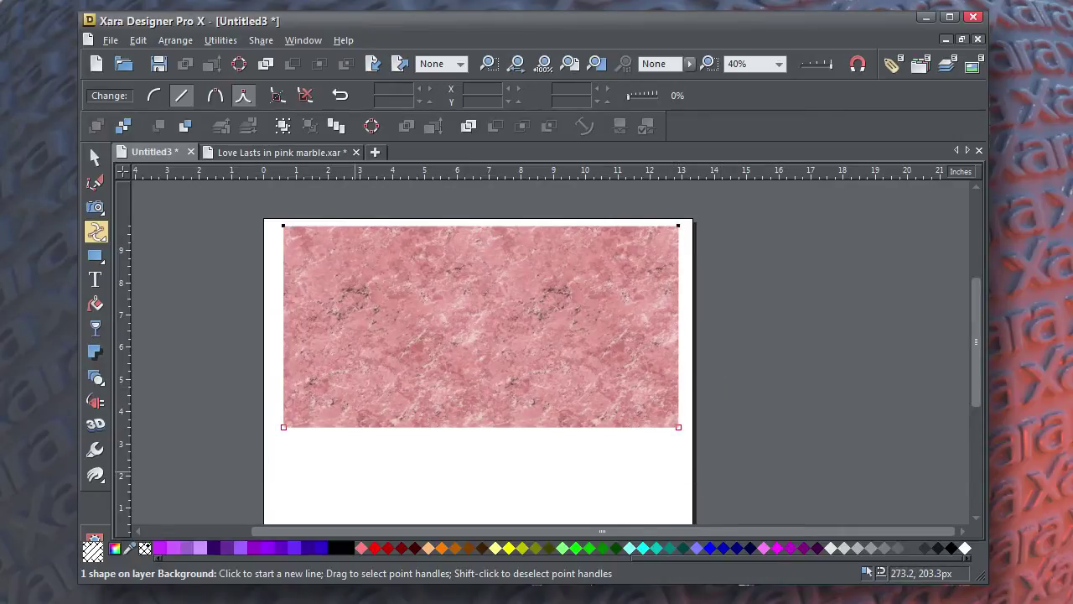
drag(346, 479, 324, 415)
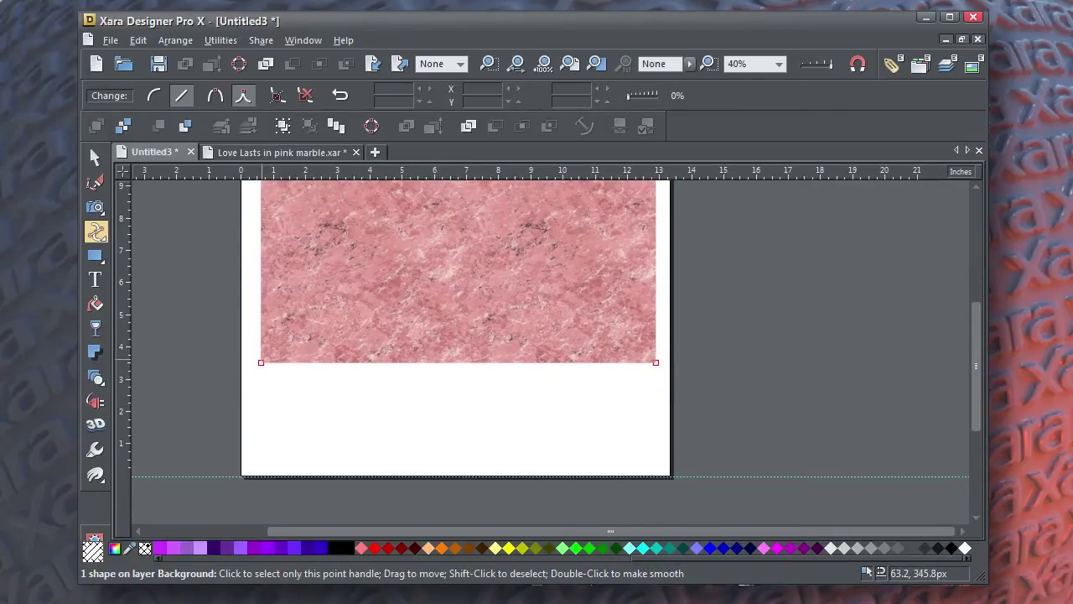
drag(261, 362, 261, 456)
drag(438, 319, 479, 371)
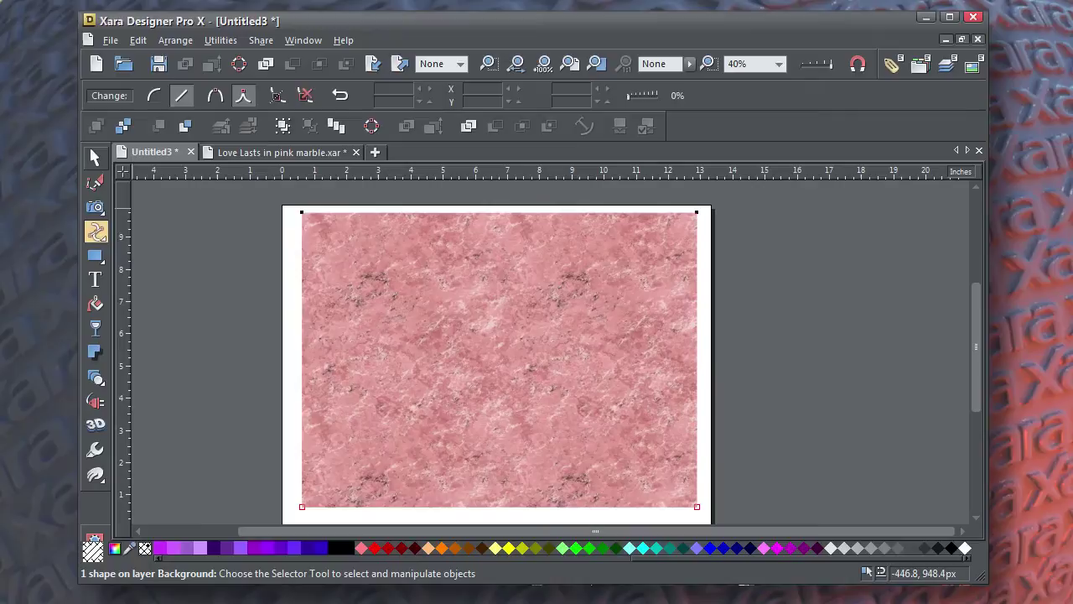
click(95, 158)
key(ctrl+b)
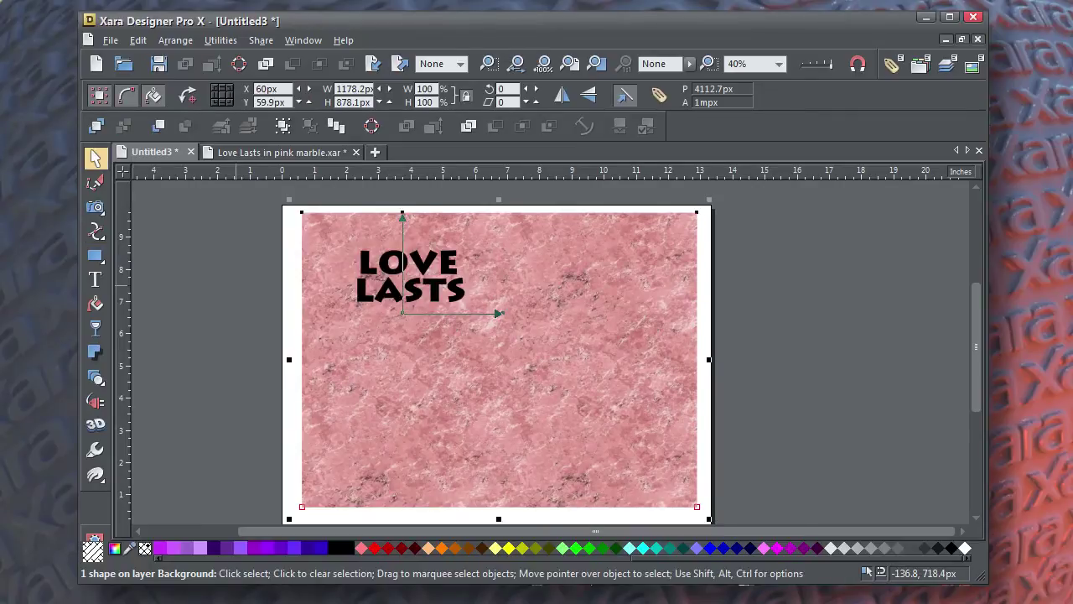
Step: Enlarge LOVE and LASTS together to about 453 × 222 px and place a duplicate of both words below them
click(241, 225)
drag(241, 223, 522, 359)
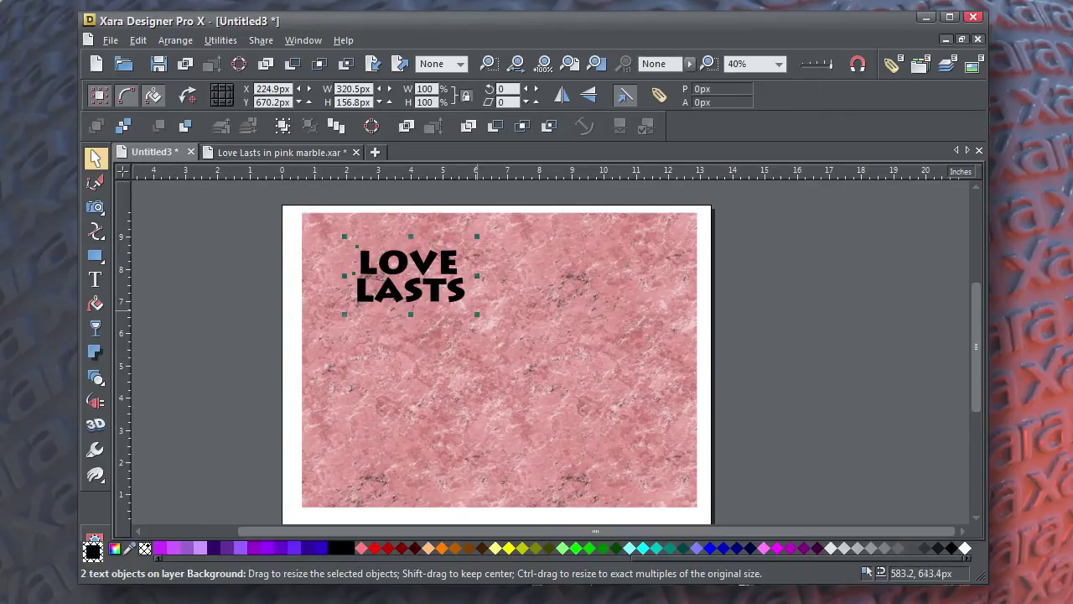
drag(477, 315, 505, 291)
scroll(429, 269, up, 1)
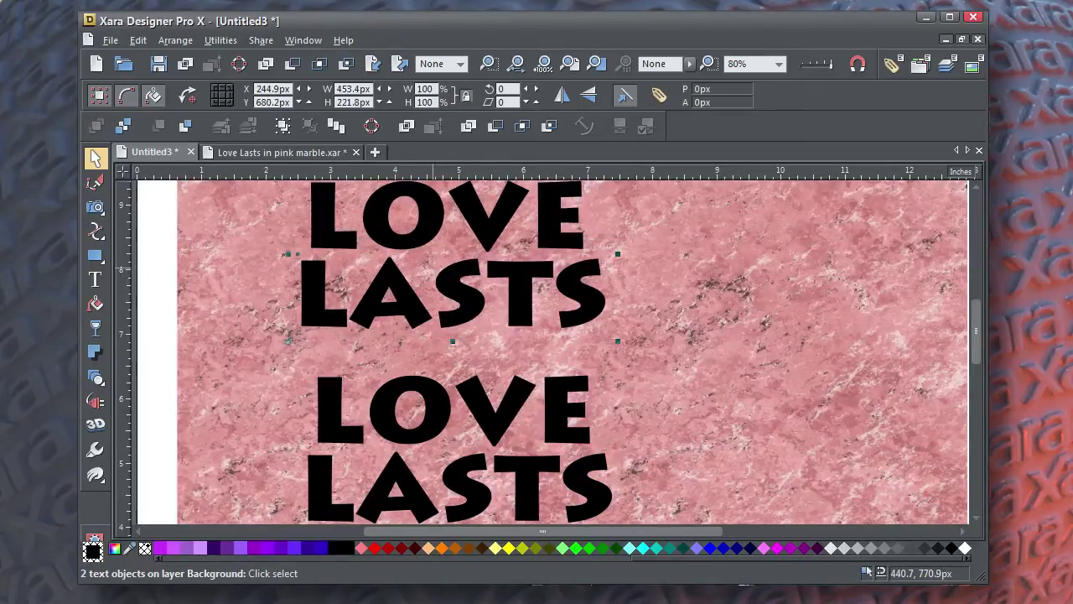
drag(433, 268, 444, 332)
scroll(431, 311, up, 1)
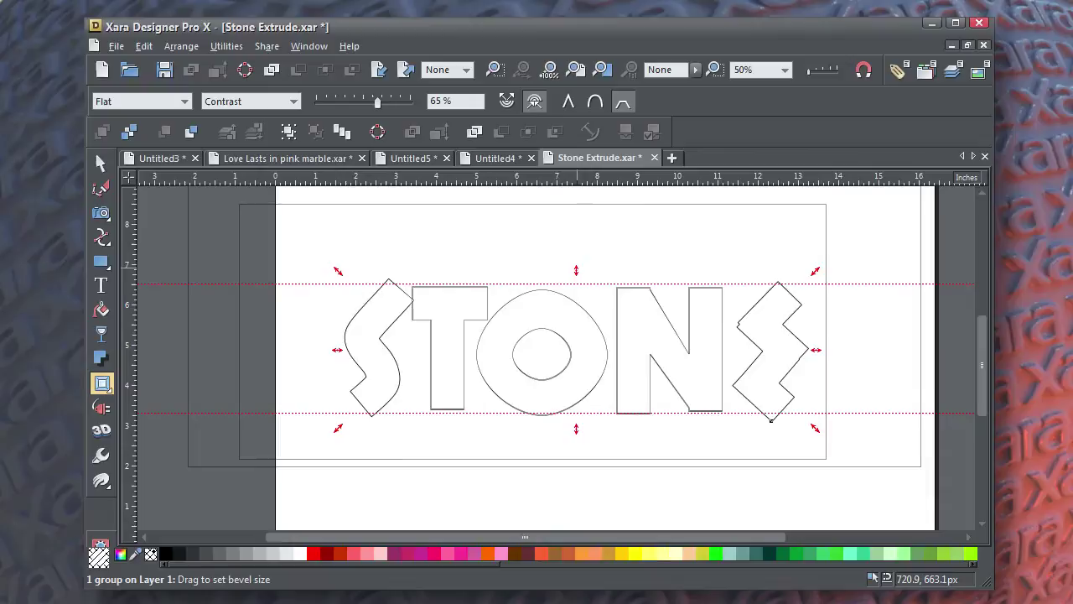
Step: Adjust the bevel size of the STONE lettering in Stone Extrude.xar using its outlines
drag(577, 269, 576, 286)
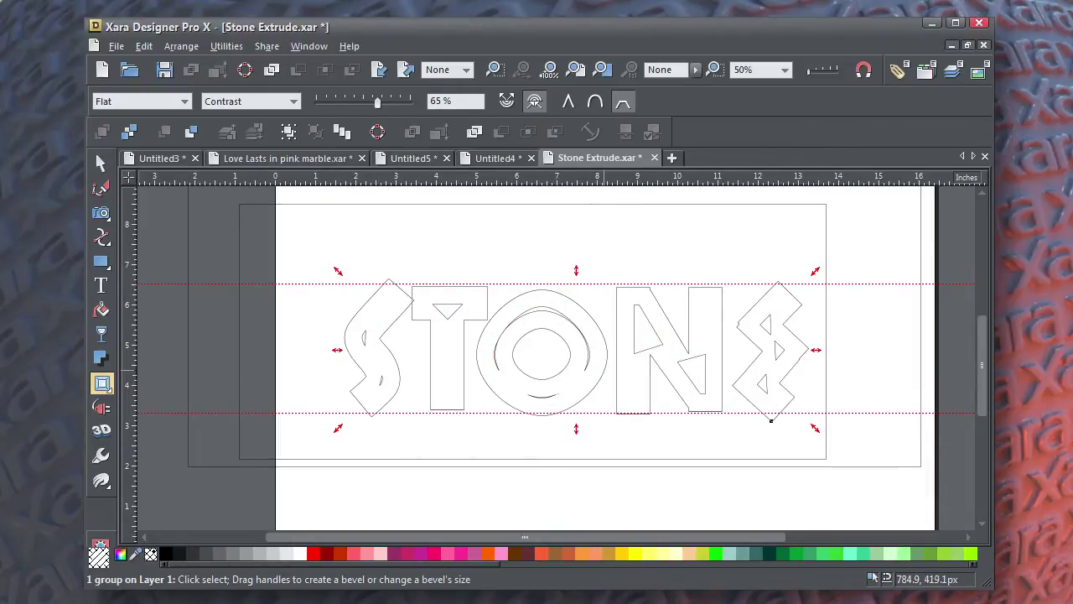
click(557, 312)
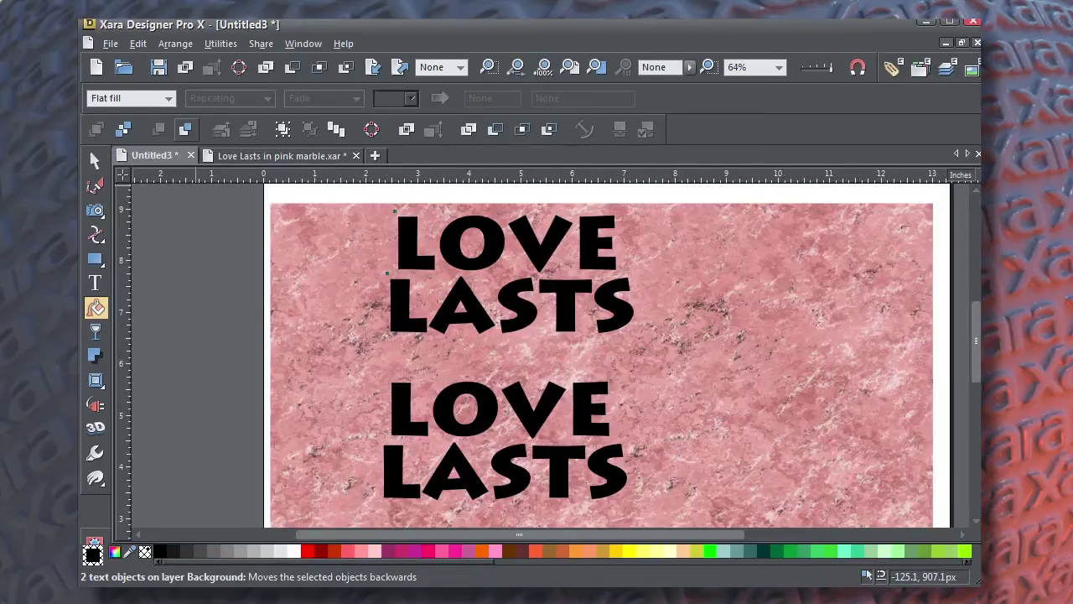
Step: Fill the upper LOVE LASTS text in Untitled3 with a bitmap fill using marble 2.jpg
click(130, 98)
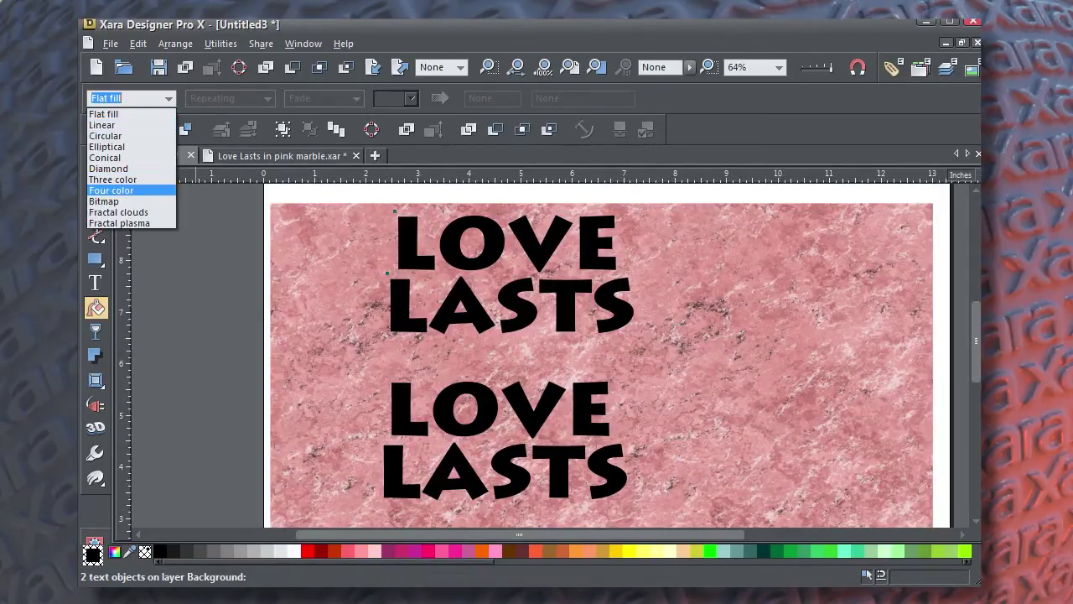
click(104, 201)
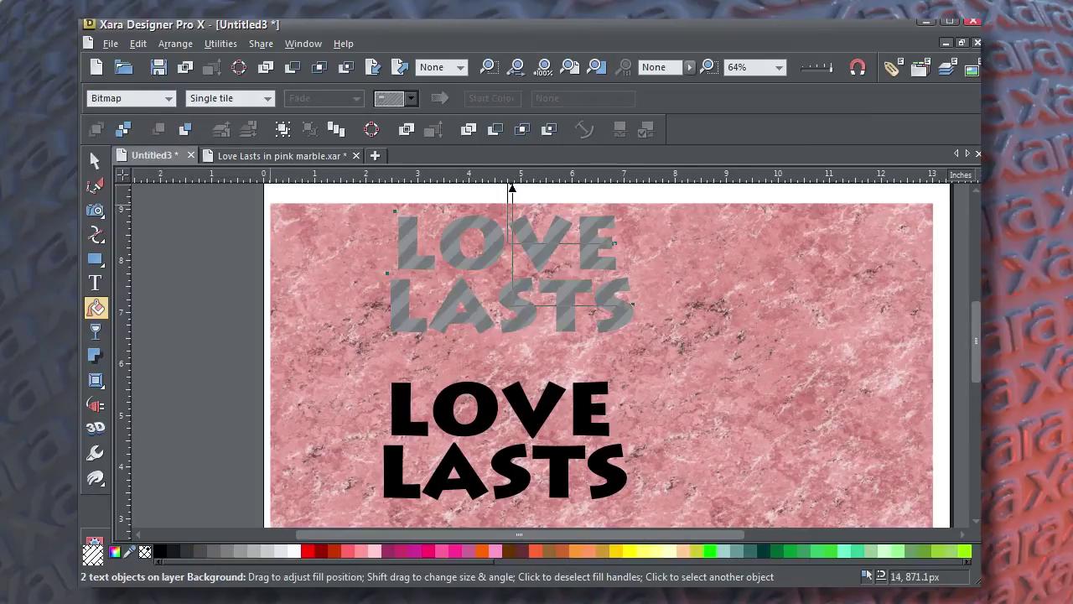
click(411, 99)
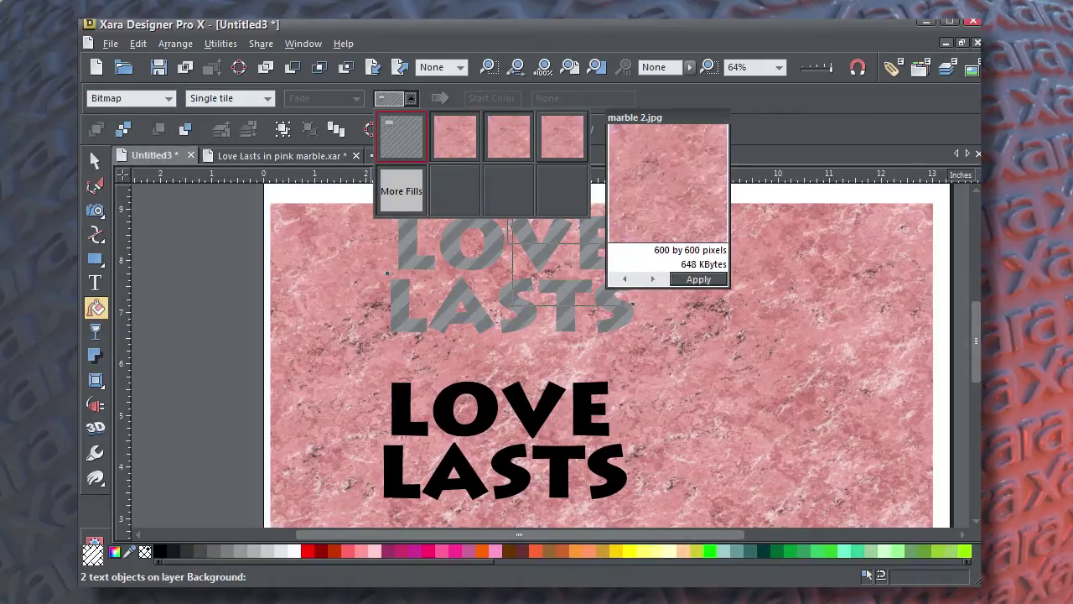
click(563, 137)
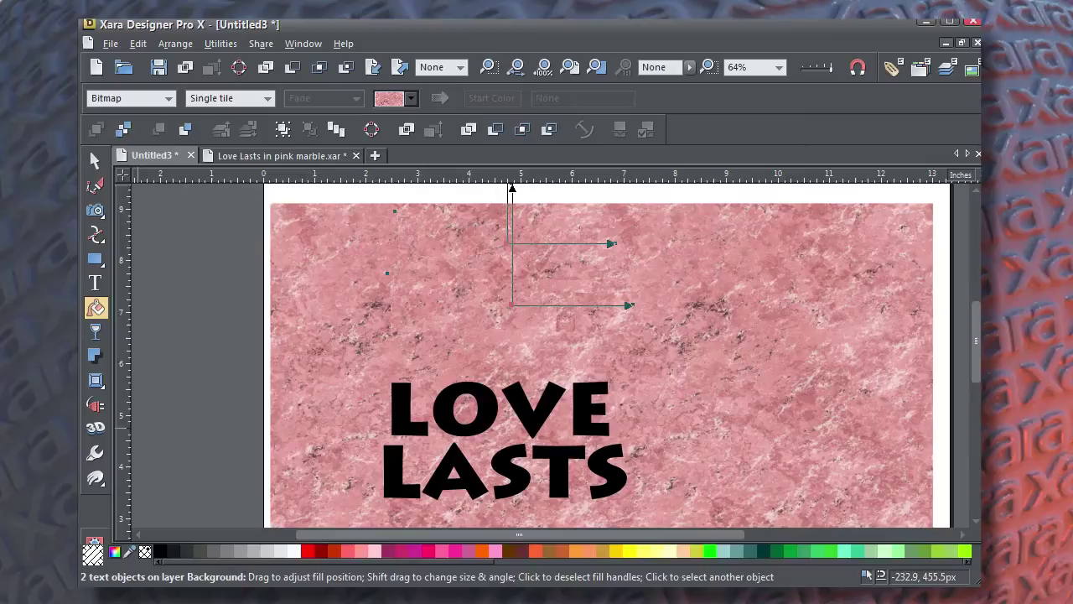
Step: Switch the drawing to outline quality and add a small flat bevel to the upper LOVE LASTS text
click(96, 380)
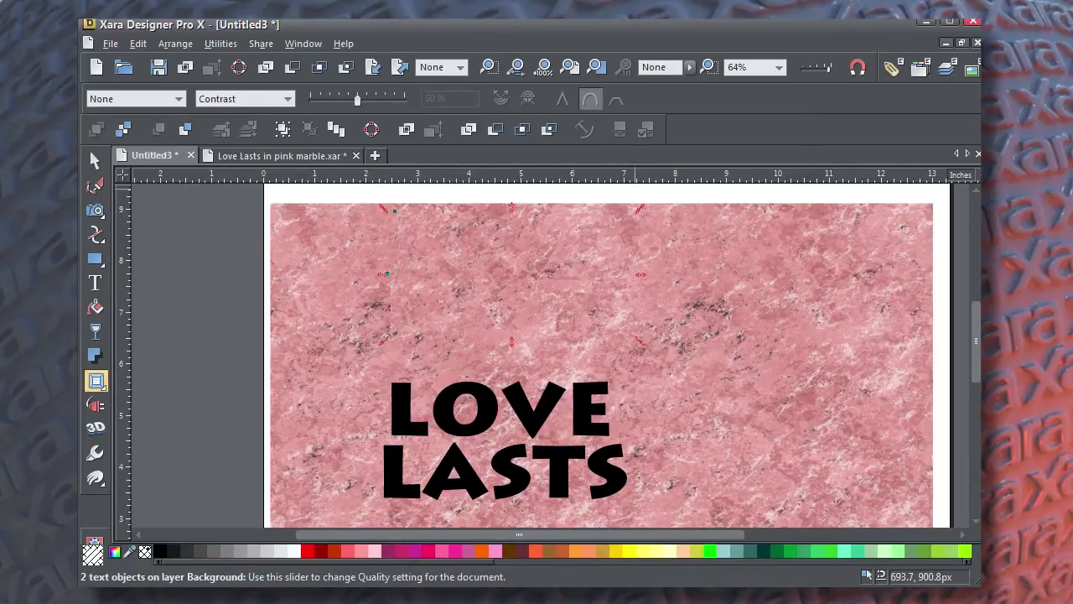
drag(829, 68, 804, 68)
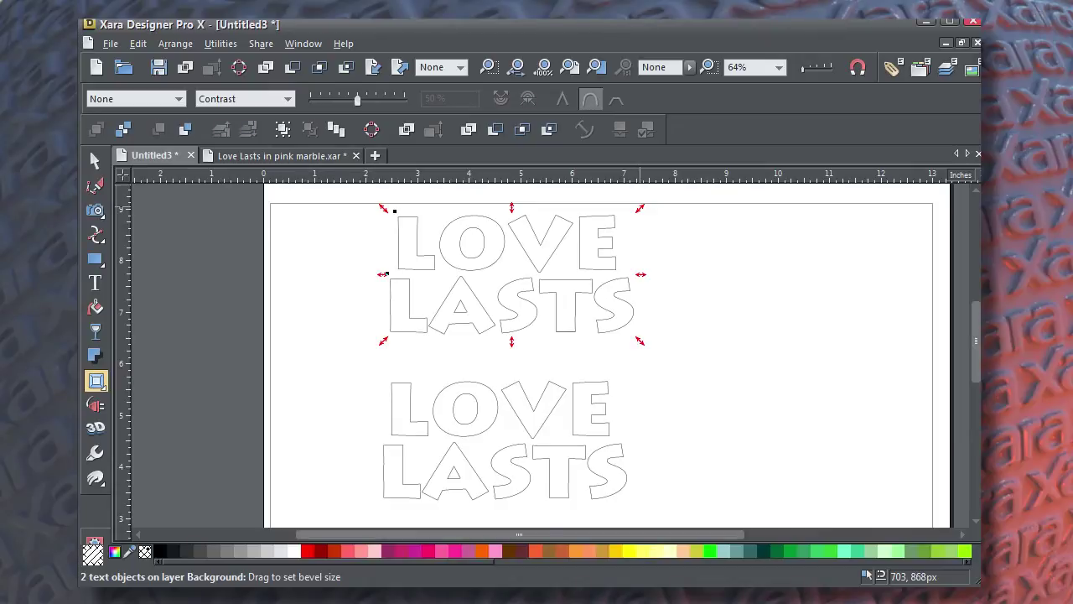
drag(640, 208, 630, 217)
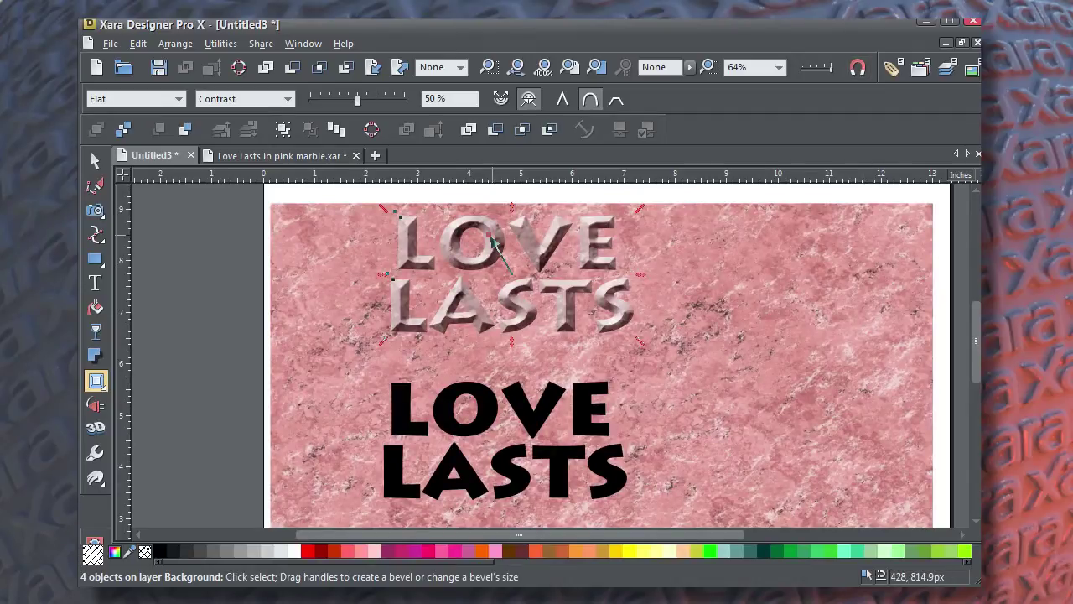
Step: Turn the bevel light angle of both upper words, LOVE and LASTS, toward the lower right
click(493, 240)
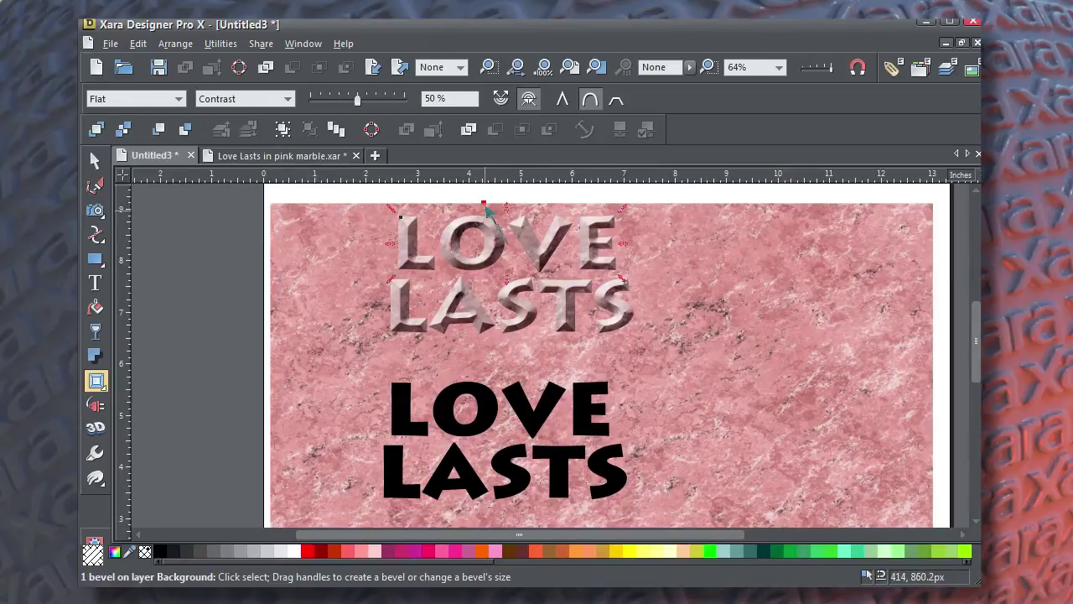
key(ctrl+a)
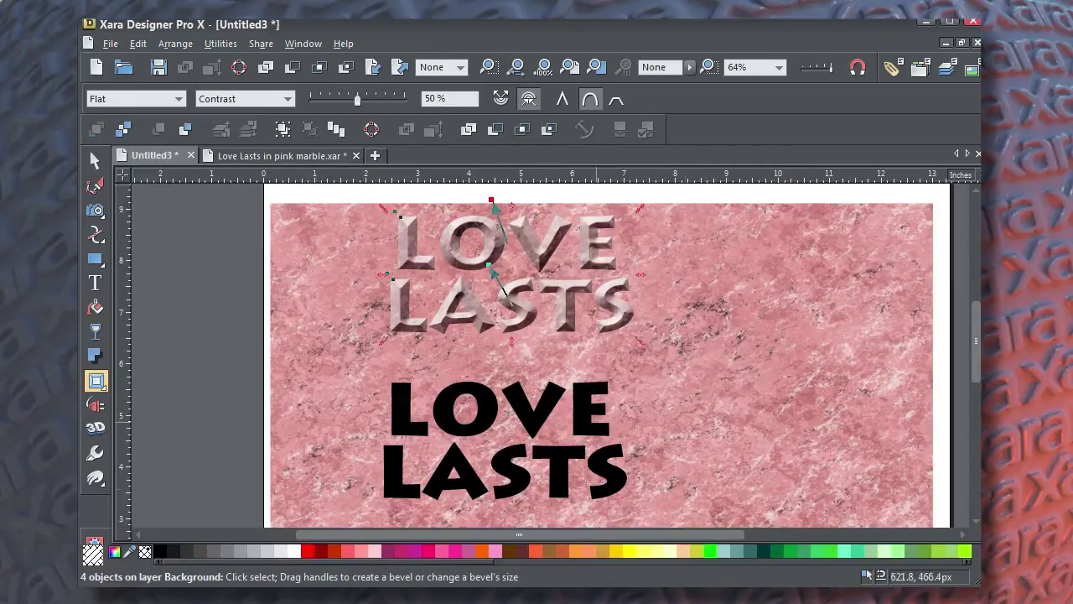
mouse_move(489, 266)
mouse_down()
mouse_move(520, 269)
mouse_move(470, 299)
mouse_move(533, 333)
mouse_up()
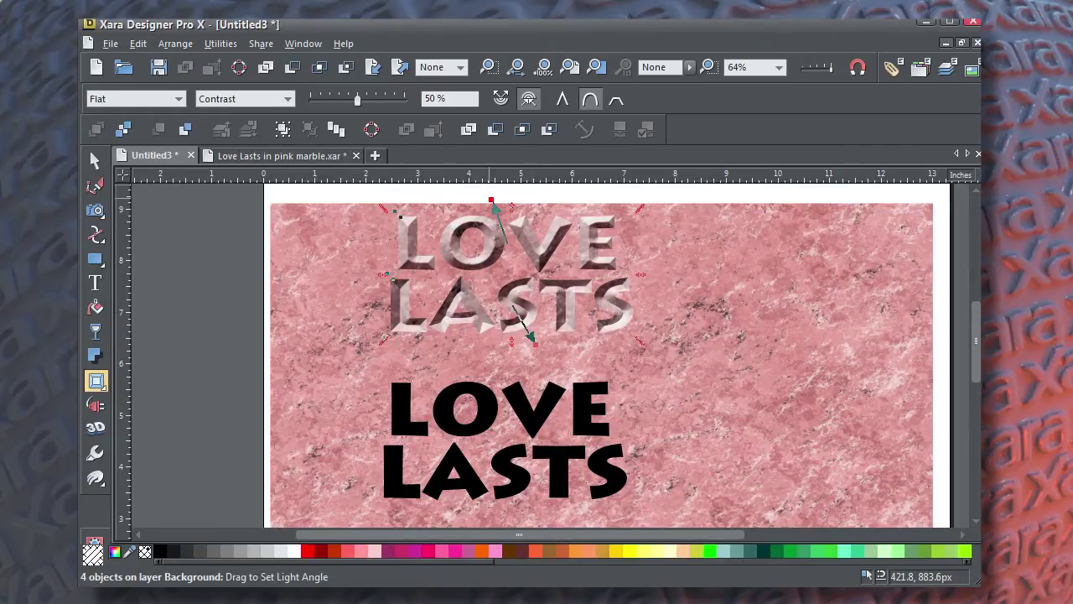
drag(490, 201, 530, 277)
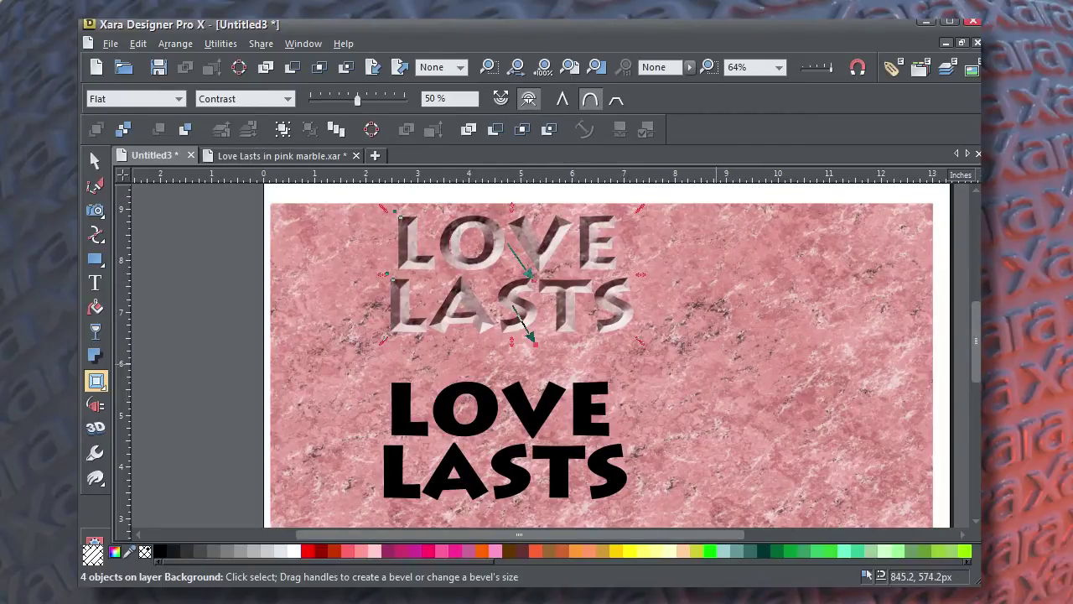
Step: Clear the selection and examine the beveled upper LOVE LASTS lettering up close against the marble
click(95, 160)
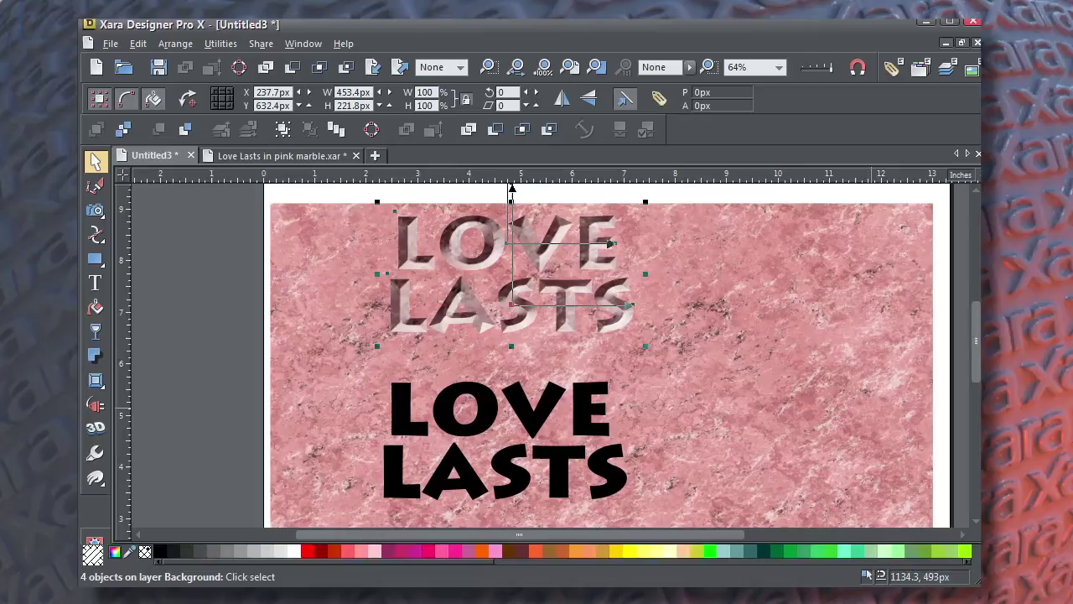
click(512, 190)
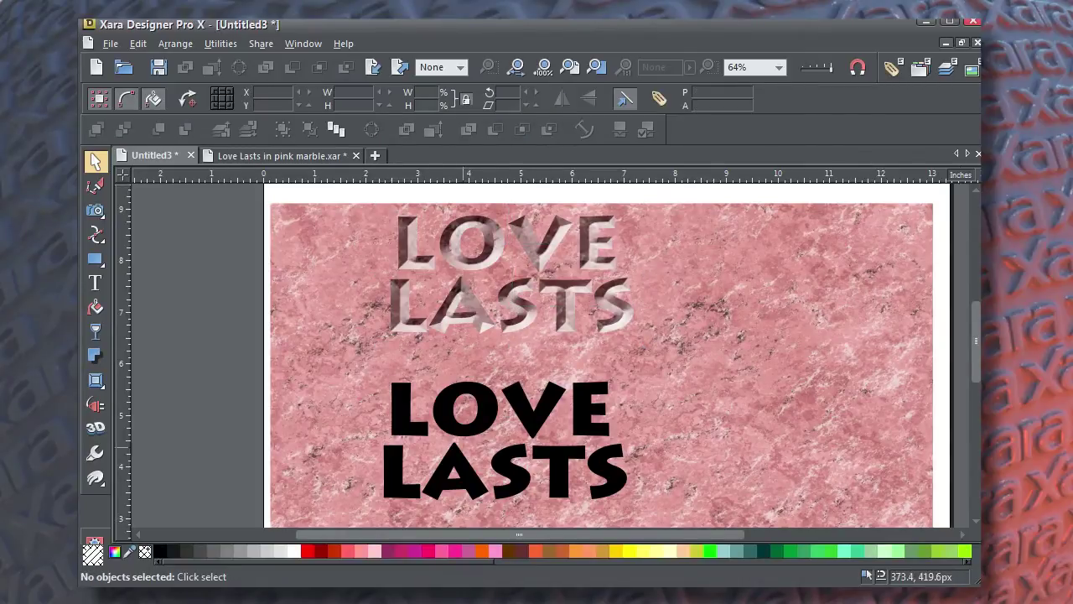
scroll(457, 445, up, 1)
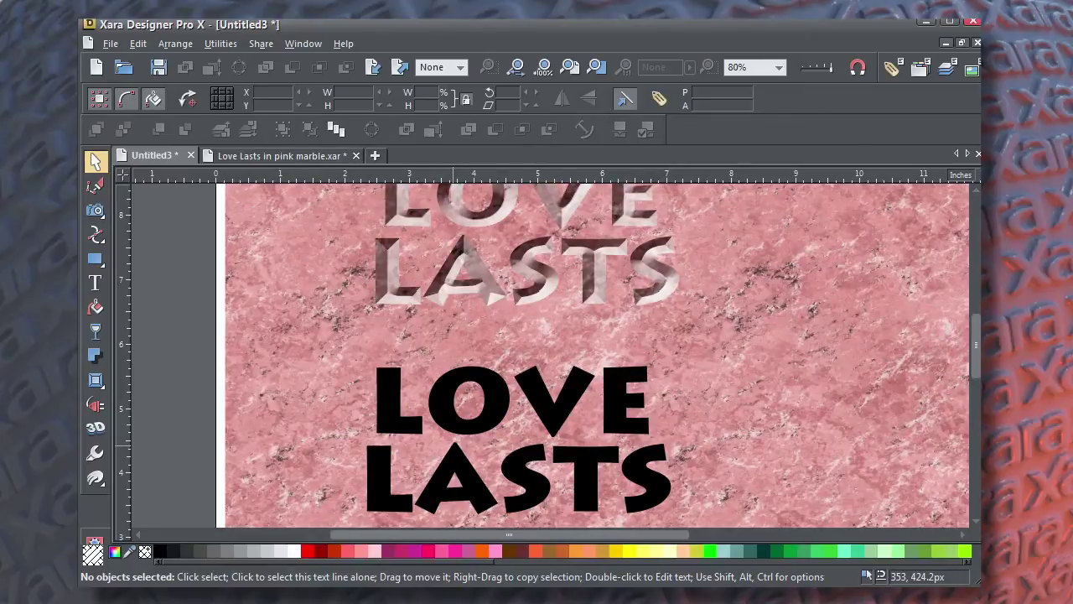
drag(472, 353, 504, 435)
scroll(394, 273, up, 2)
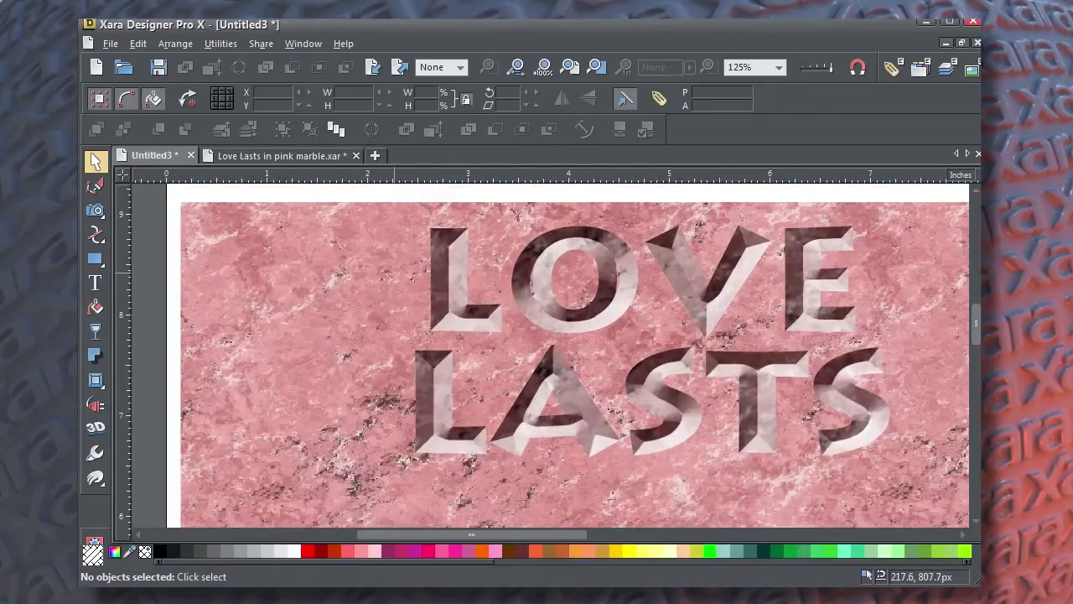
scroll(390, 268, up, 2)
scroll(378, 297, down, 4)
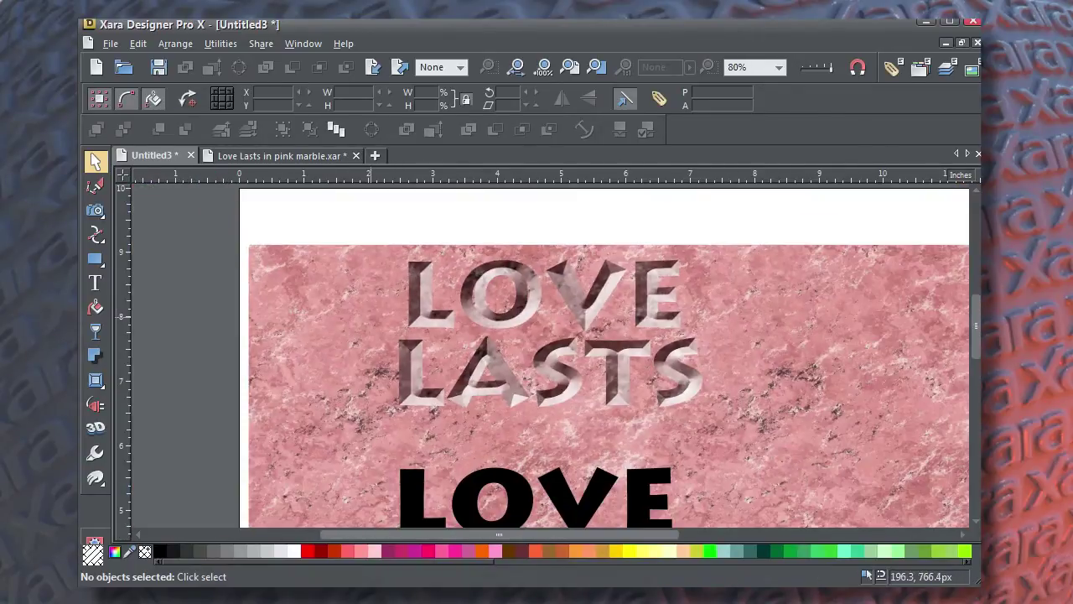
Step: Select the marble background behind the lower LOVE LASTS text and switch the drawing to outline quality
drag(394, 432, 377, 231)
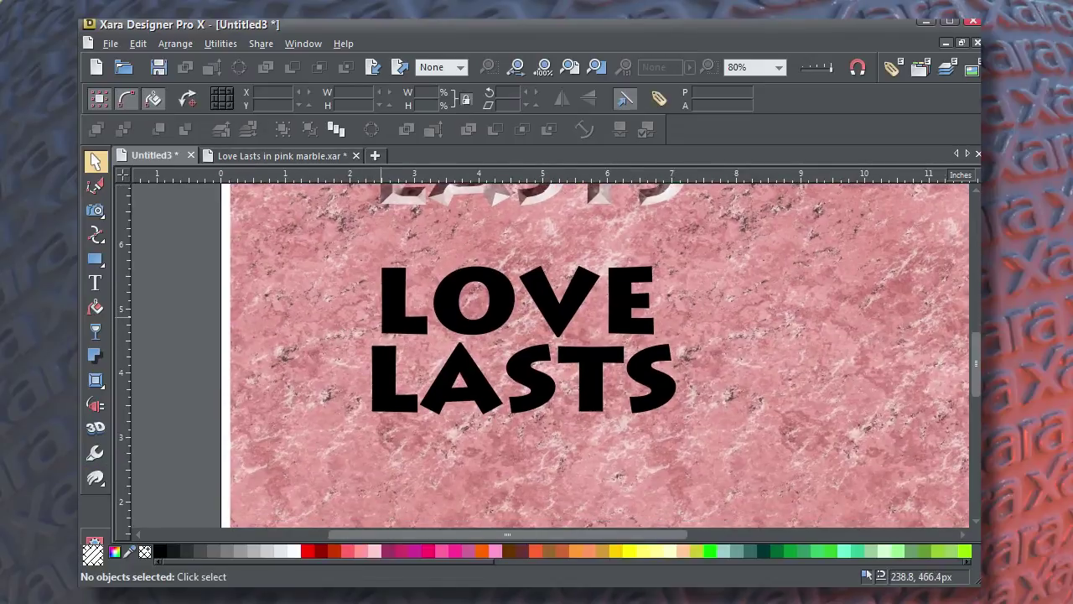
scroll(382, 318, up, 2)
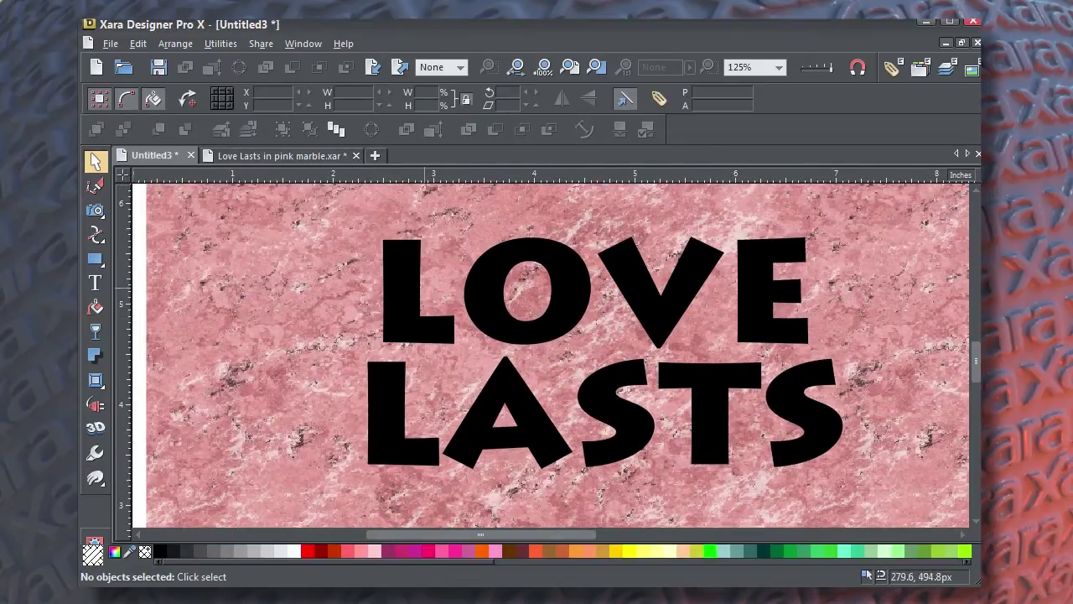
click(383, 315)
scroll(383, 316, up, 1)
scroll(383, 316, up, 1)
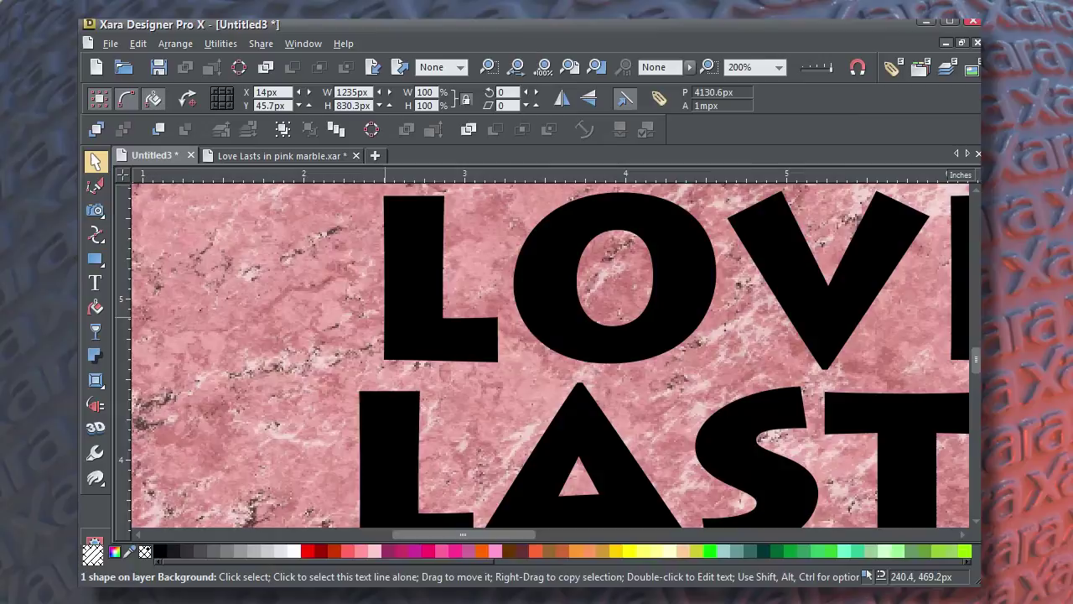
drag(405, 310, 401, 340)
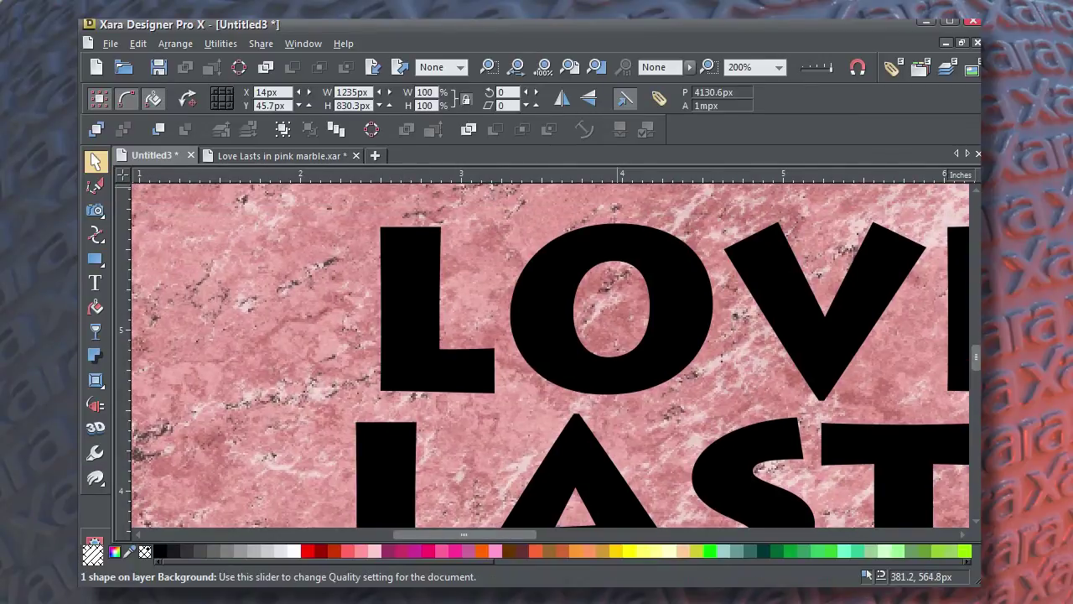
drag(830, 67, 803, 67)
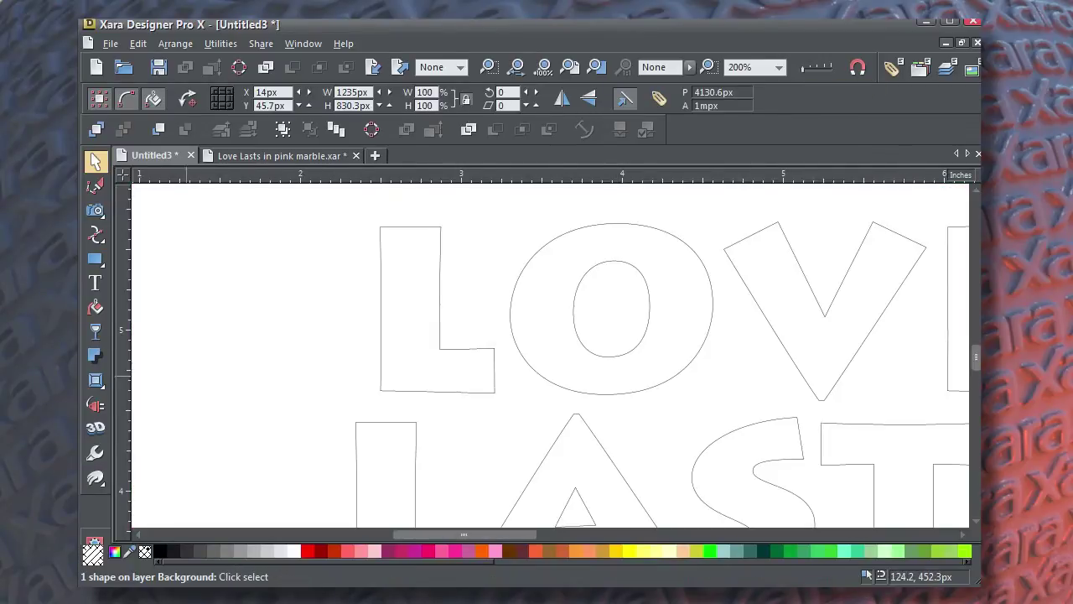
Step: Draw a closed triangular facet with the Pen tool across the top end of the L in the lower LOVE
click(95, 185)
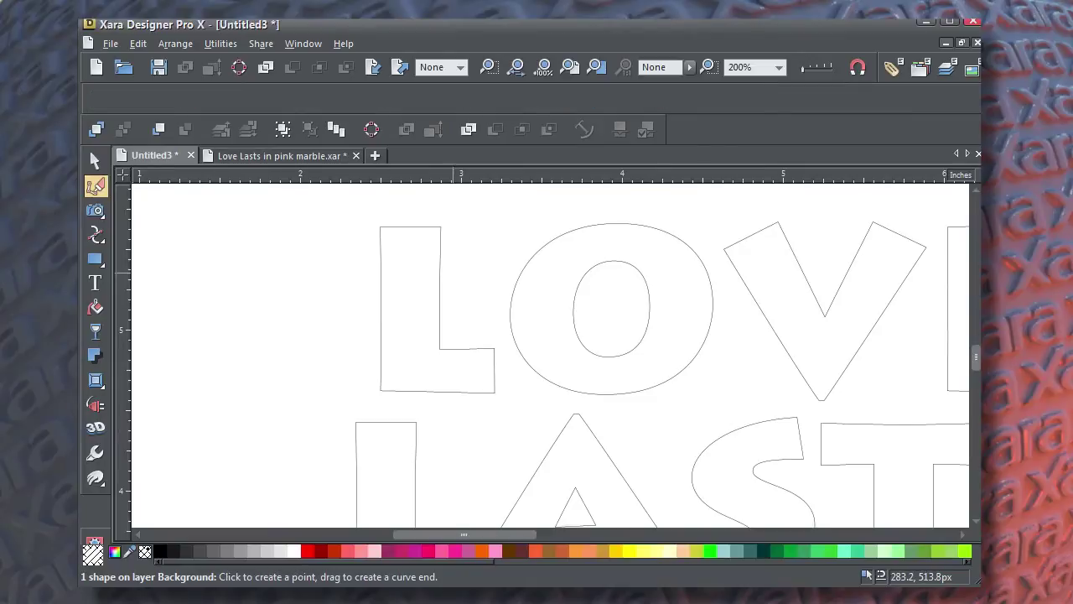
click(440, 226)
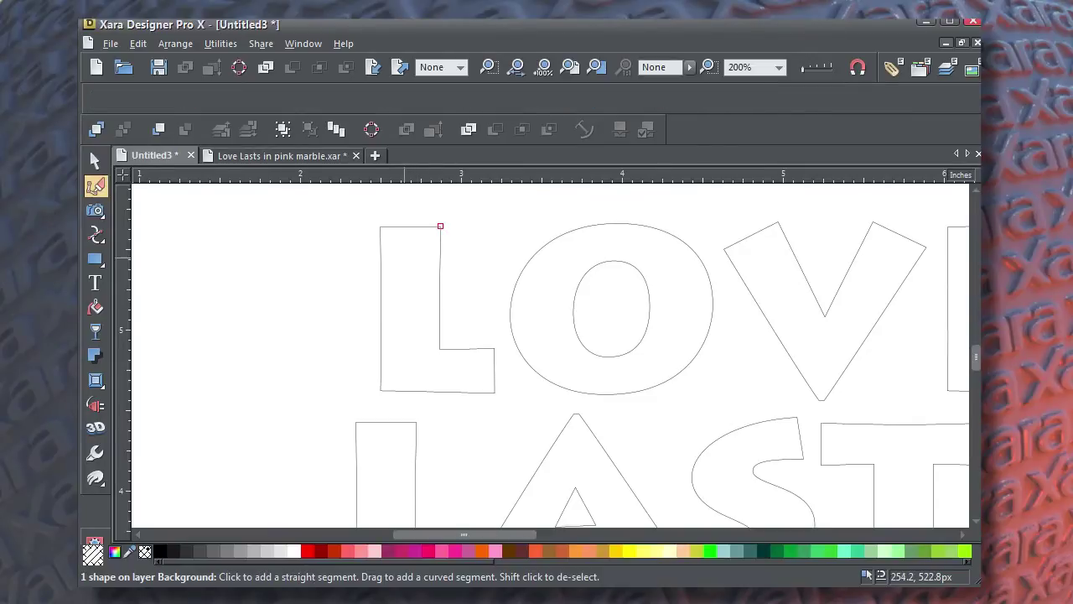
click(404, 255)
click(378, 224)
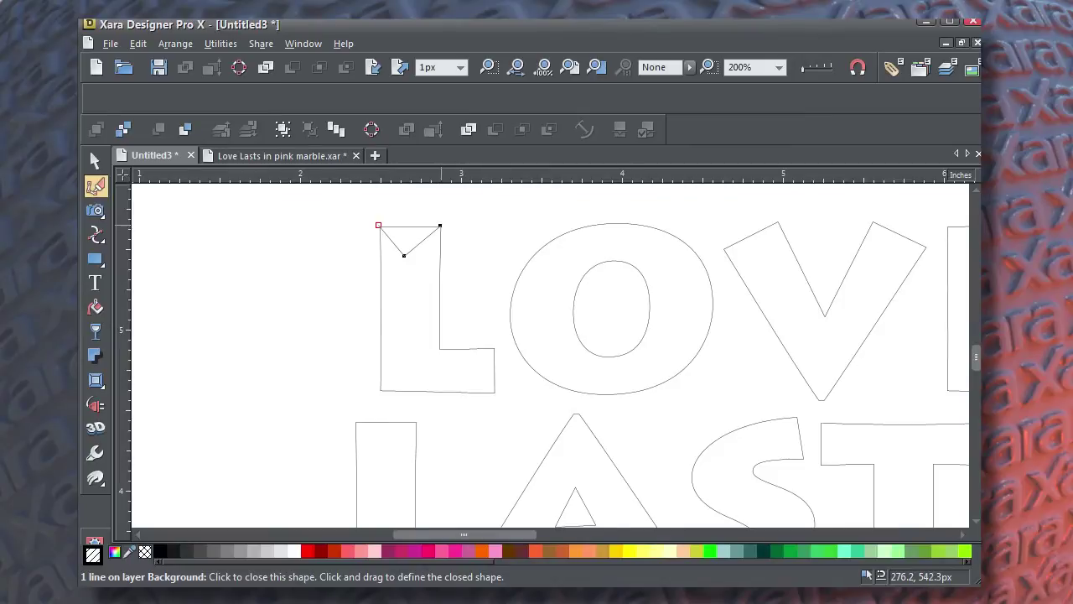
click(440, 225)
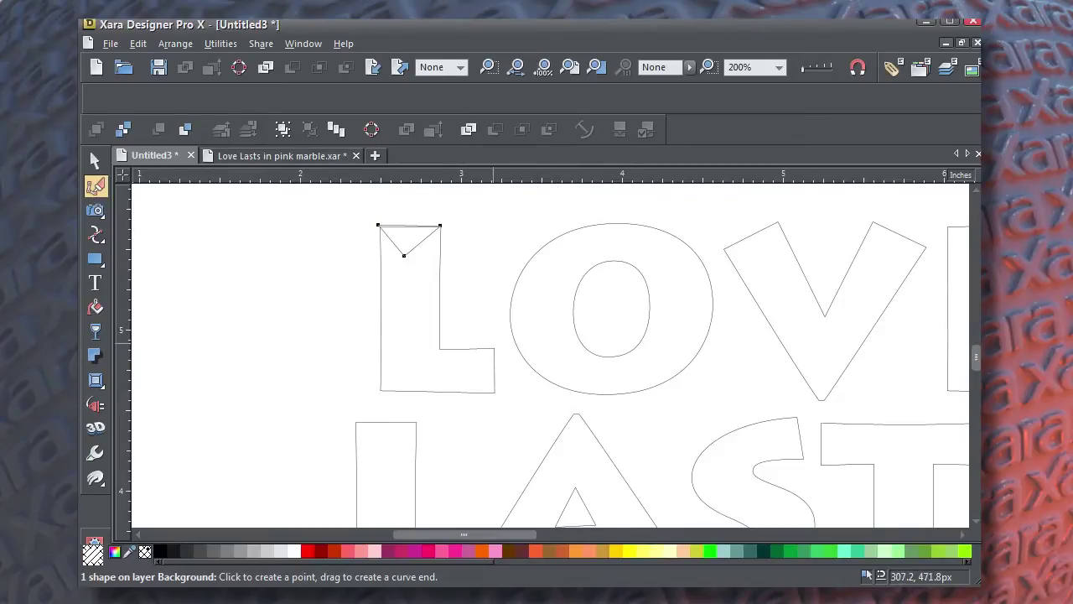
Step: Draw a closed triangular facet on the right end of the lower L's foot
click(493, 349)
click(468, 369)
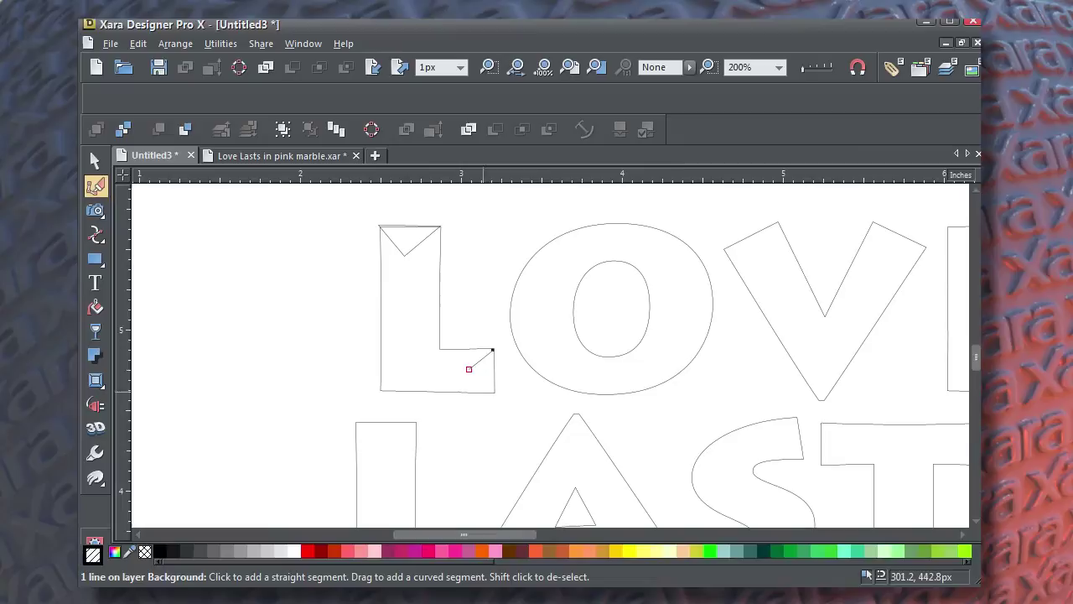
click(496, 393)
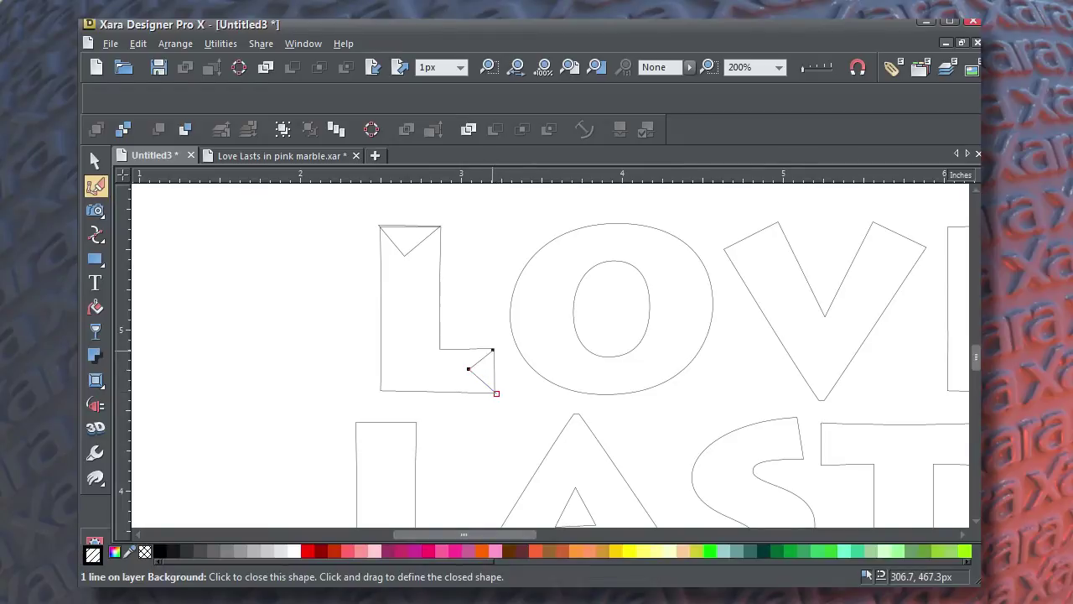
click(493, 350)
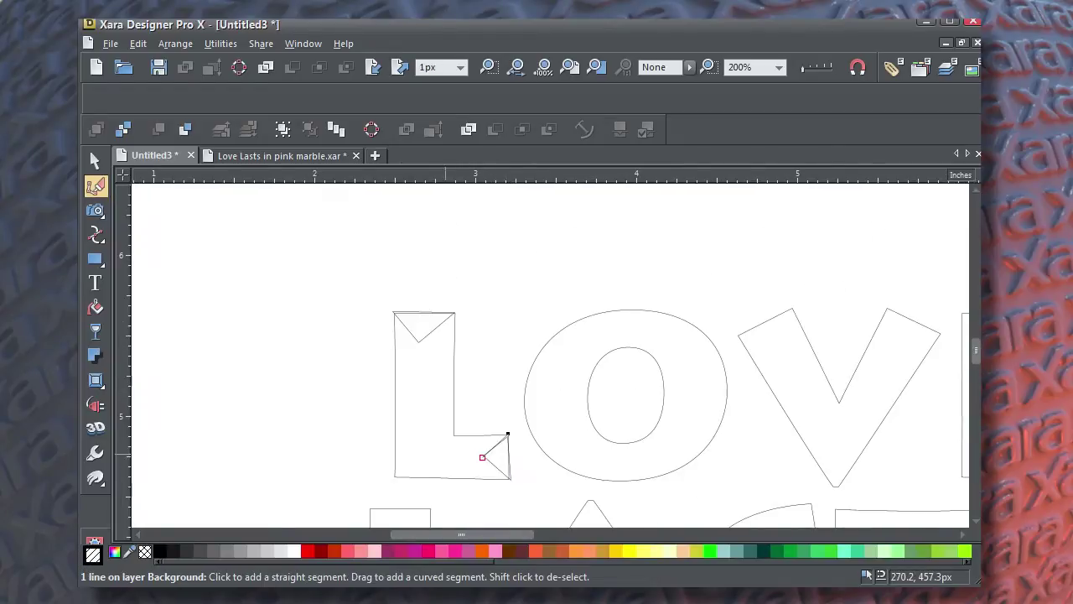
Step: Complete a four-sided facet along the upper edge of the L's foot and align its inner left point with the facet's lower edge
click(427, 450)
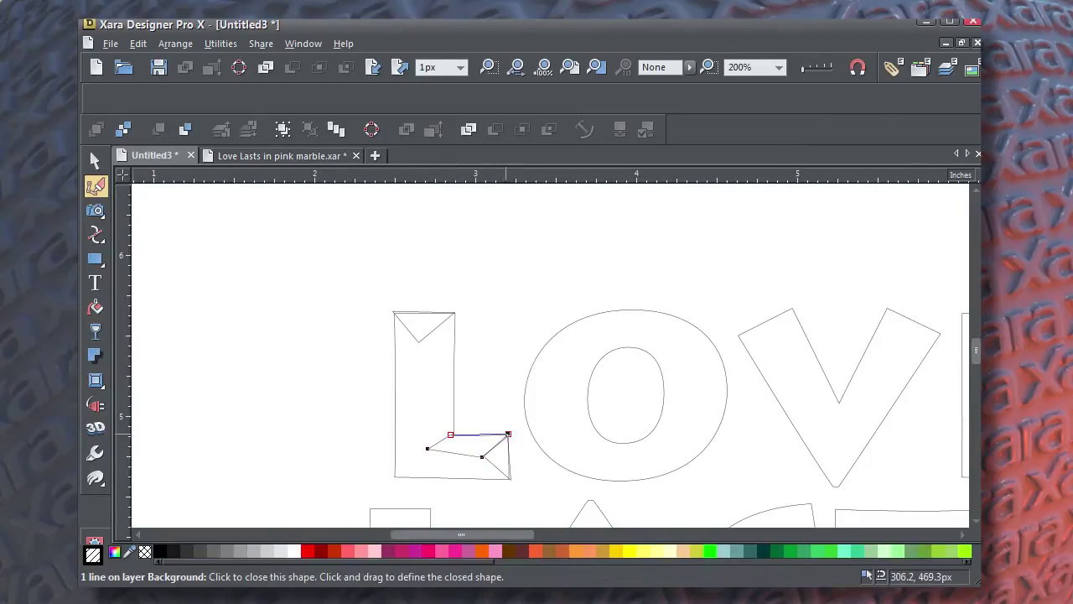
click(450, 435)
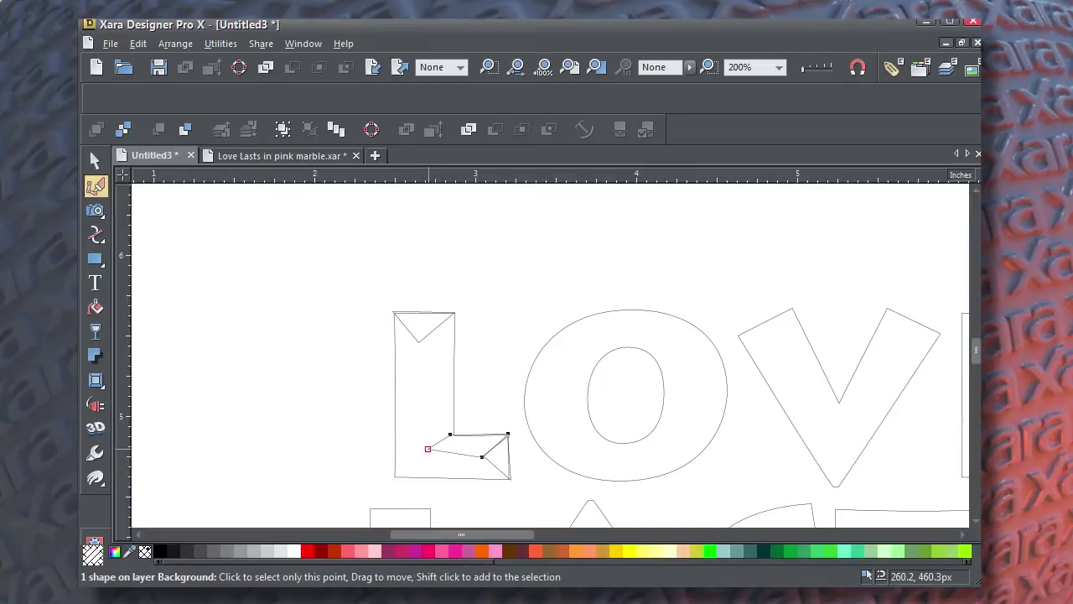
drag(428, 448, 418, 457)
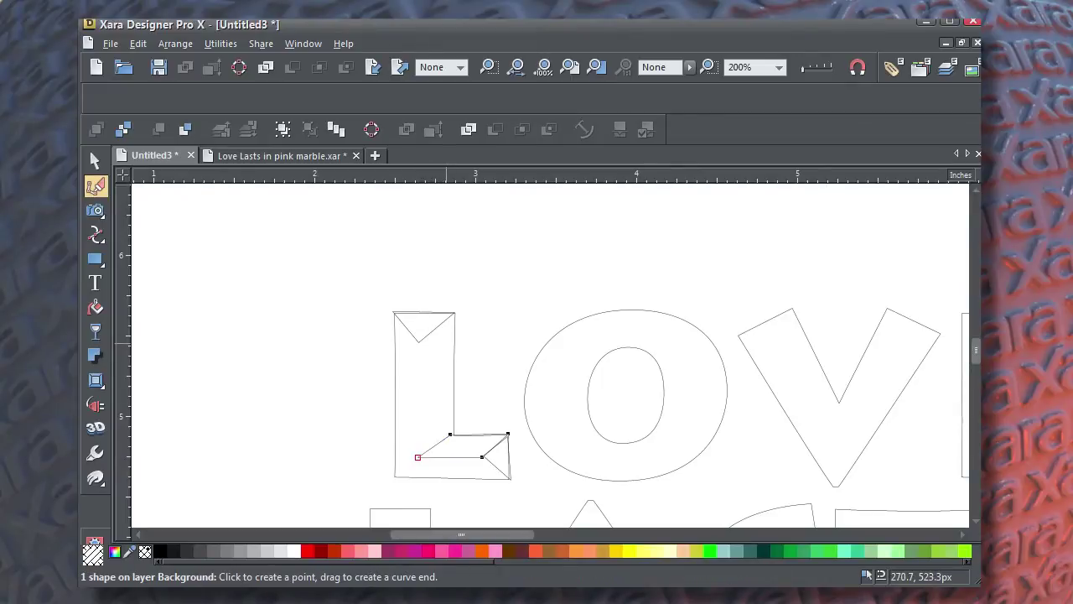
Step: Draw a closed four-sided facet along the right side of the L's stem, joining the top triangle to the foot facet
click(454, 315)
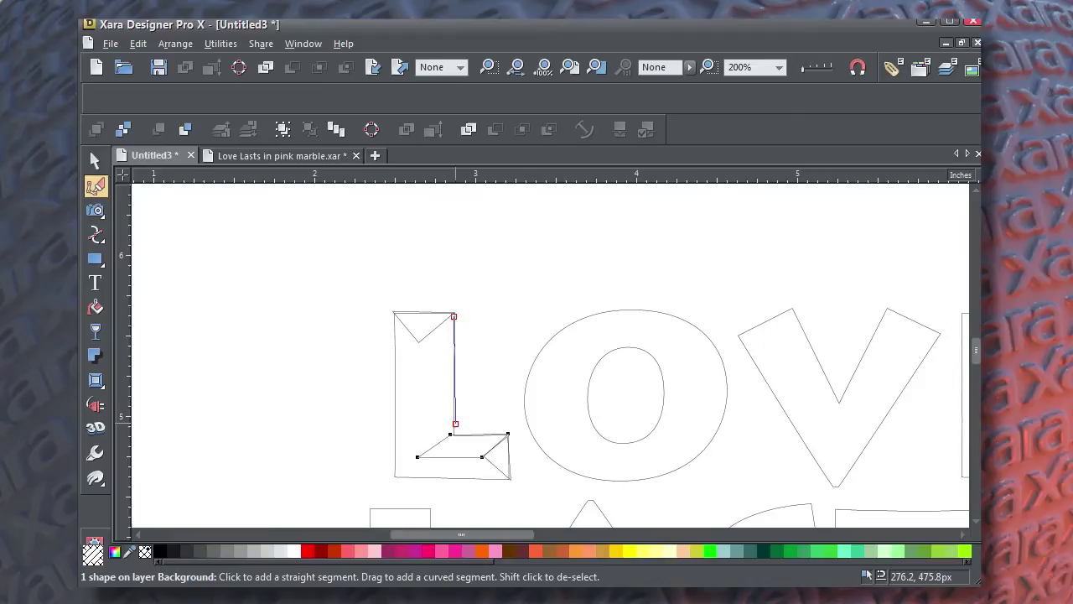
click(456, 423)
drag(455, 424, 455, 434)
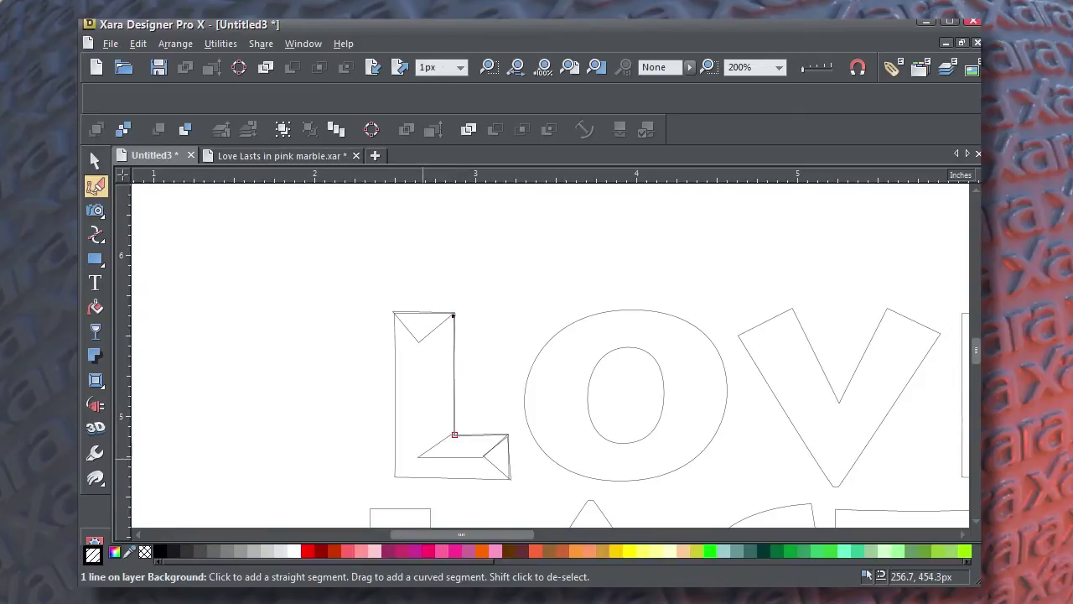
click(422, 455)
click(416, 343)
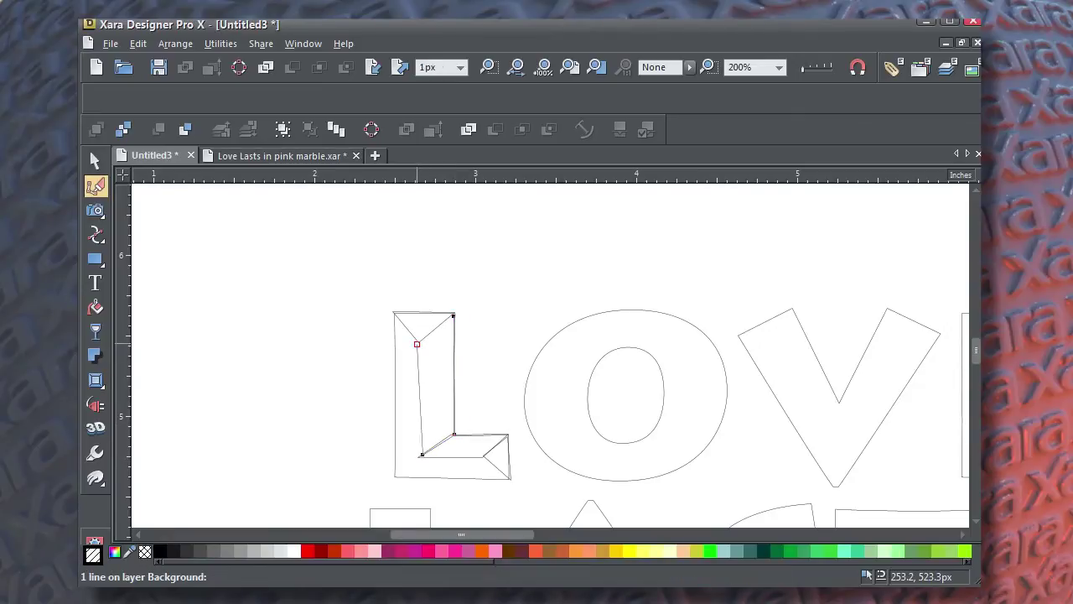
click(454, 316)
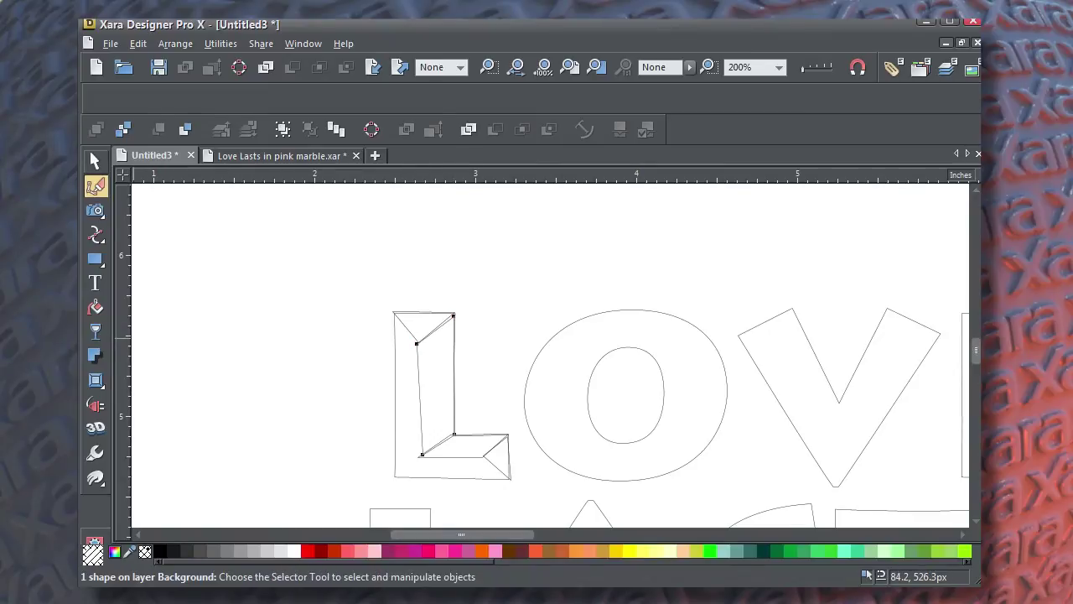
Step: Return the drawing to full display quality and check the marble-filled facets on the lower L
click(95, 160)
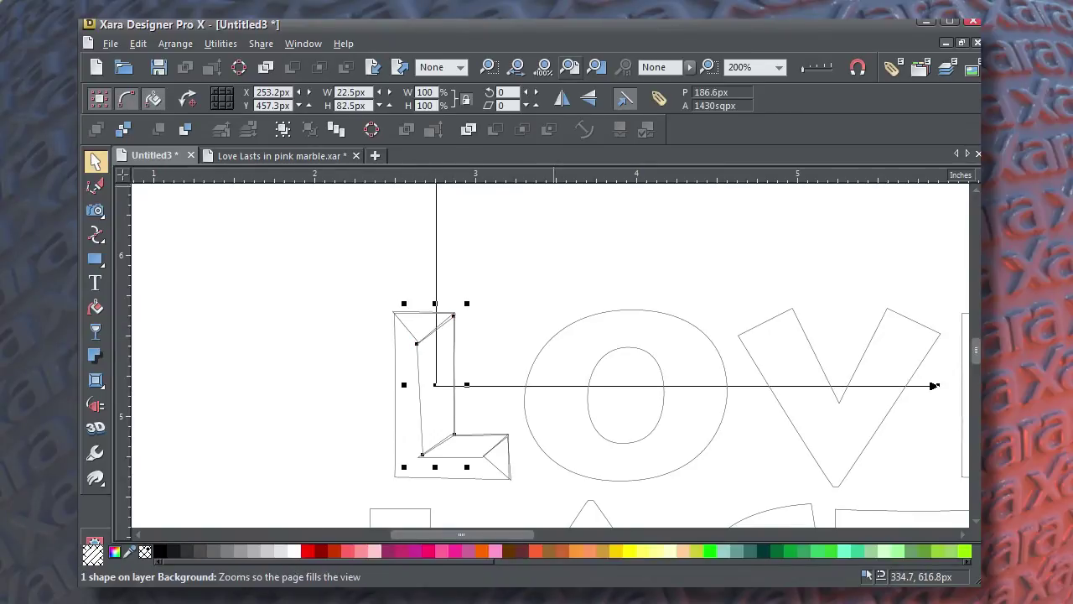
click(830, 68)
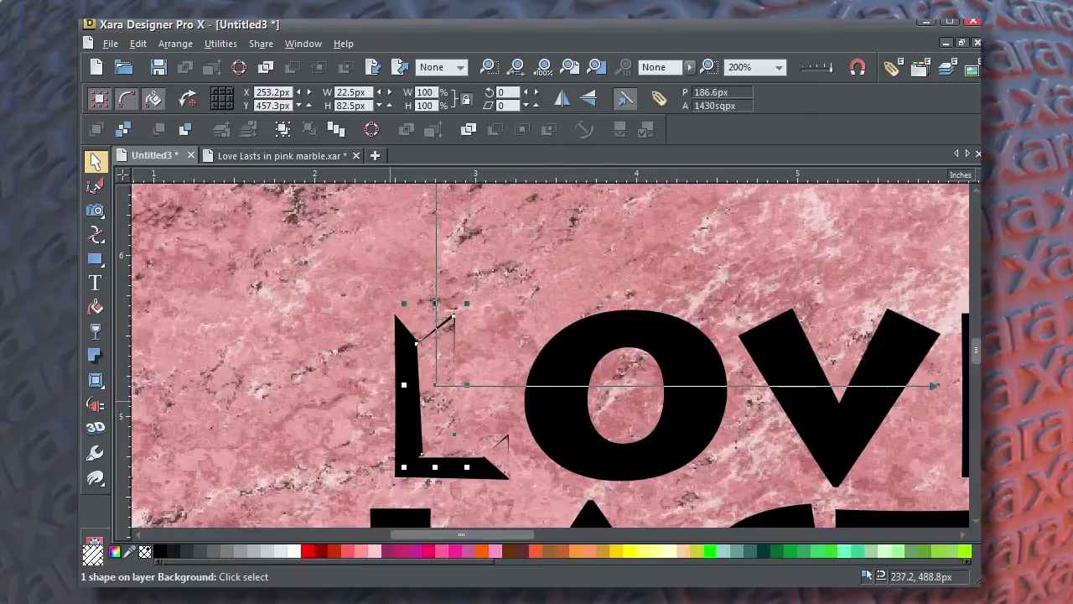
scroll(345, 439, up, 2)
scroll(345, 439, down, 1)
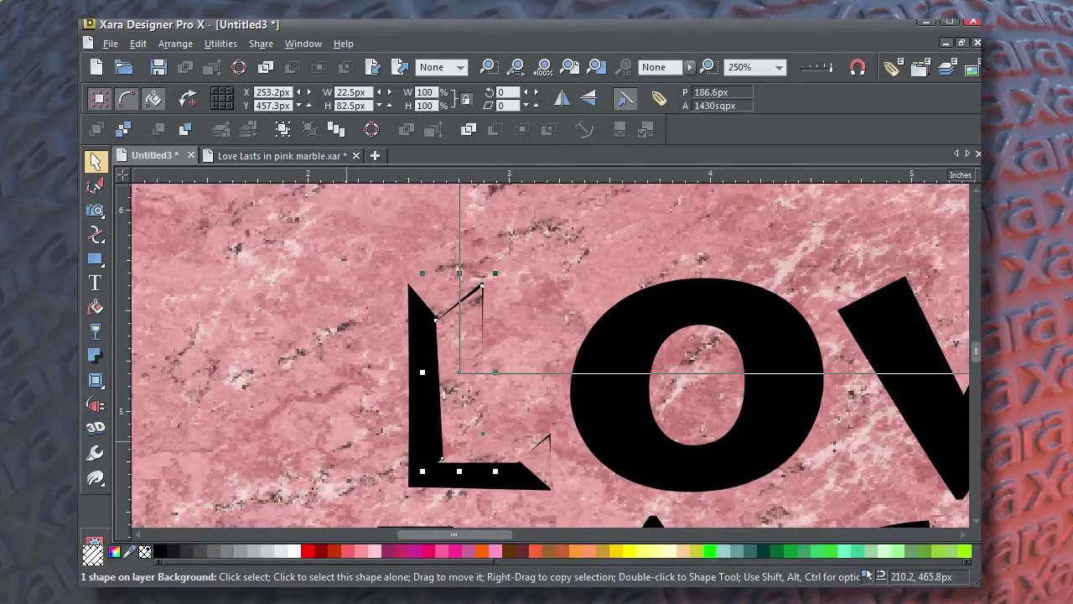
click(354, 366)
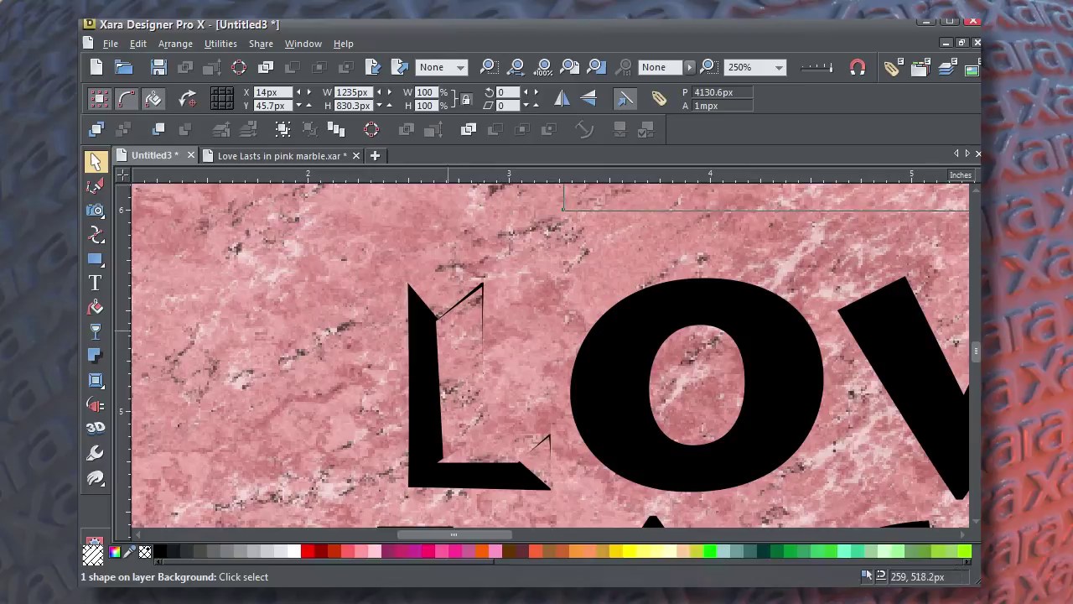
Step: Darken the triangular facet at the top of the lower L by reducing its brightness with the Photo tool
click(450, 289)
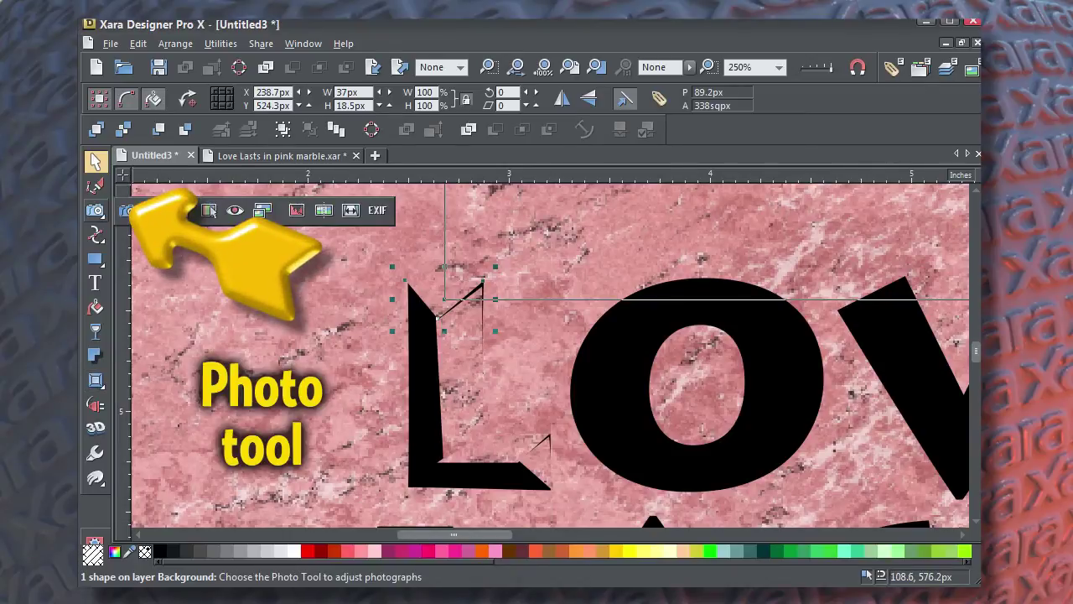
click(95, 210)
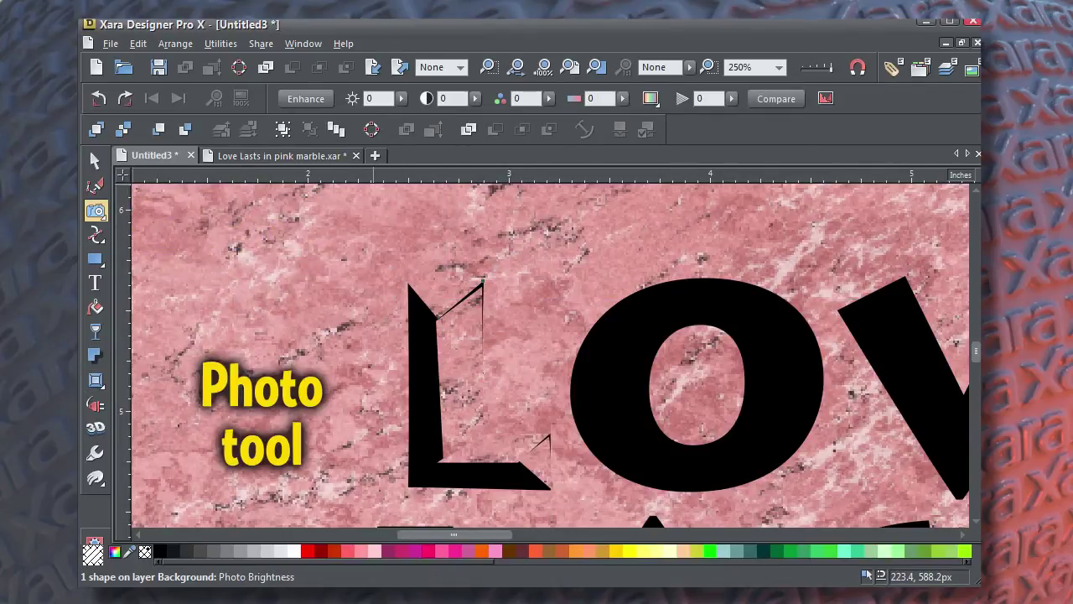
click(401, 99)
drag(400, 118, 366, 117)
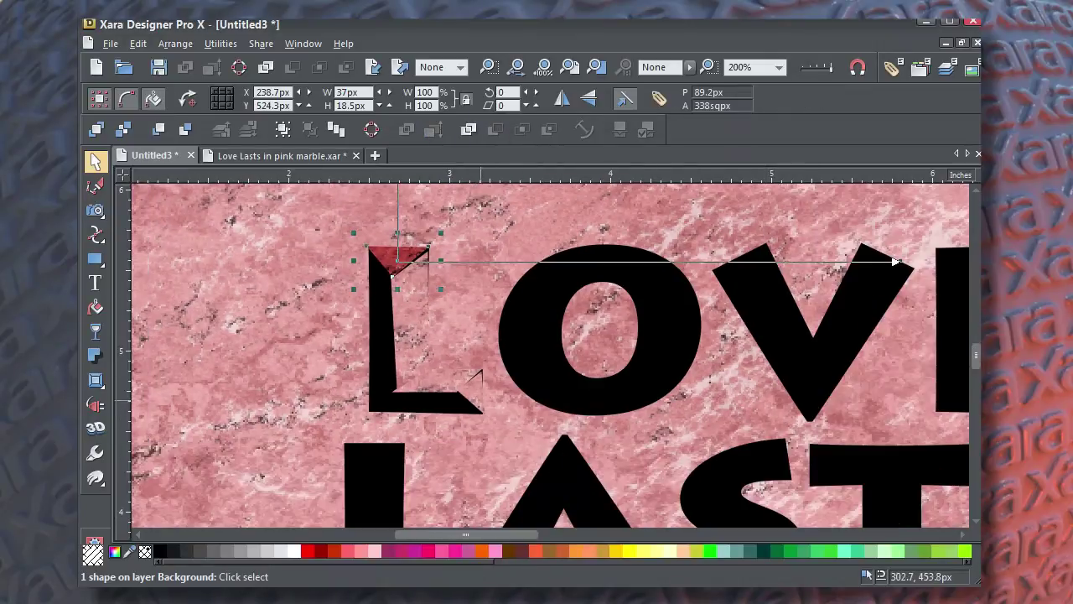
Step: Darken the facet along the upper edge of the lower L's foot to a Photo tool brightness of -60
click(311, 302)
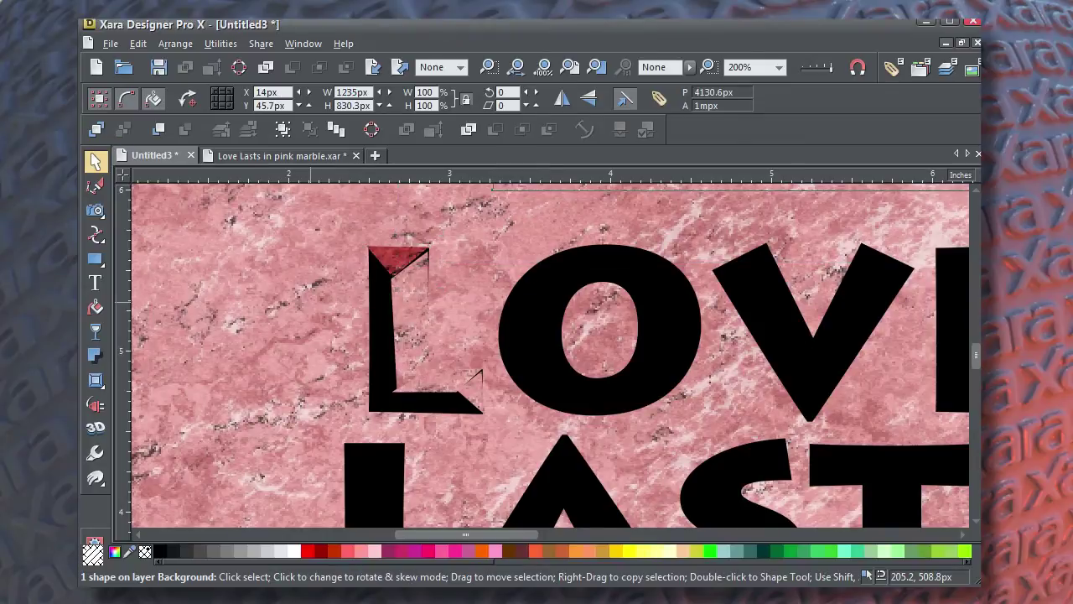
key(space)
drag(311, 302, 250, 424)
scroll(250, 424, down, 1)
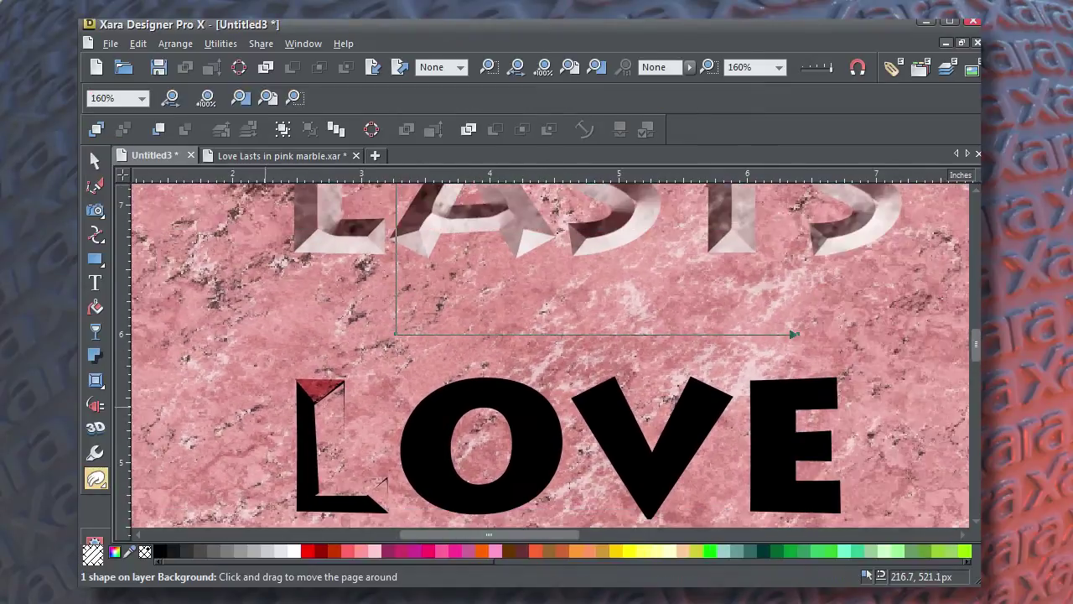
drag(482, 444, 477, 429)
key(F2)
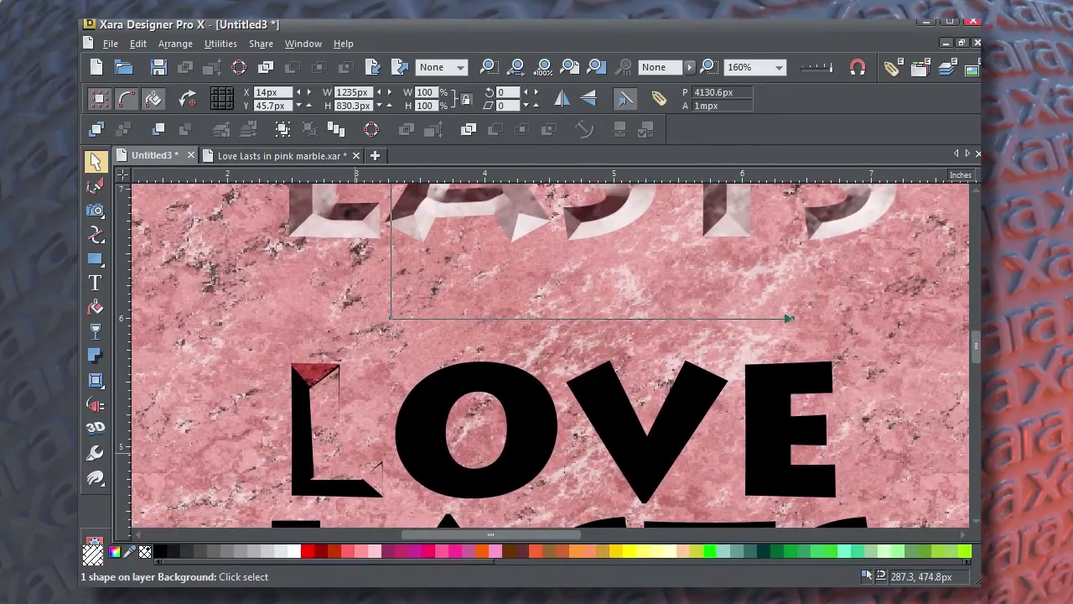
click(95, 210)
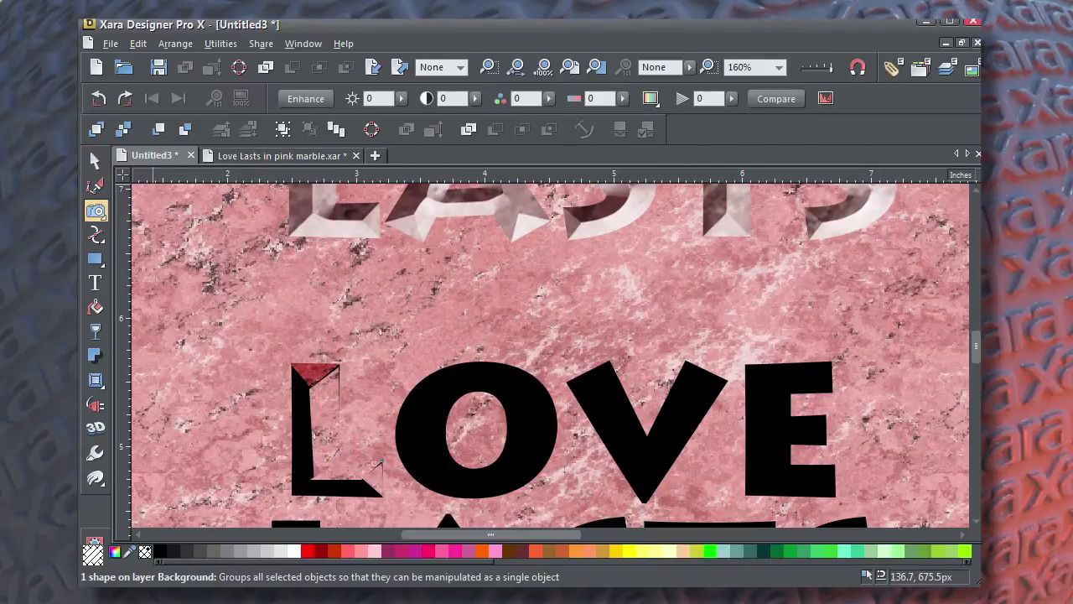
click(400, 98)
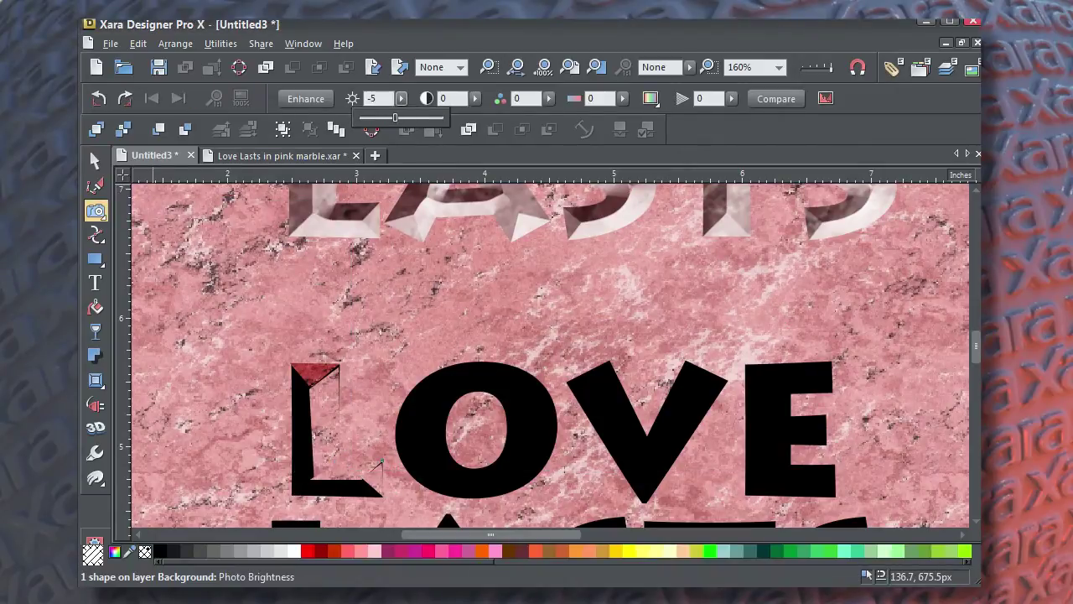
drag(395, 117, 370, 117)
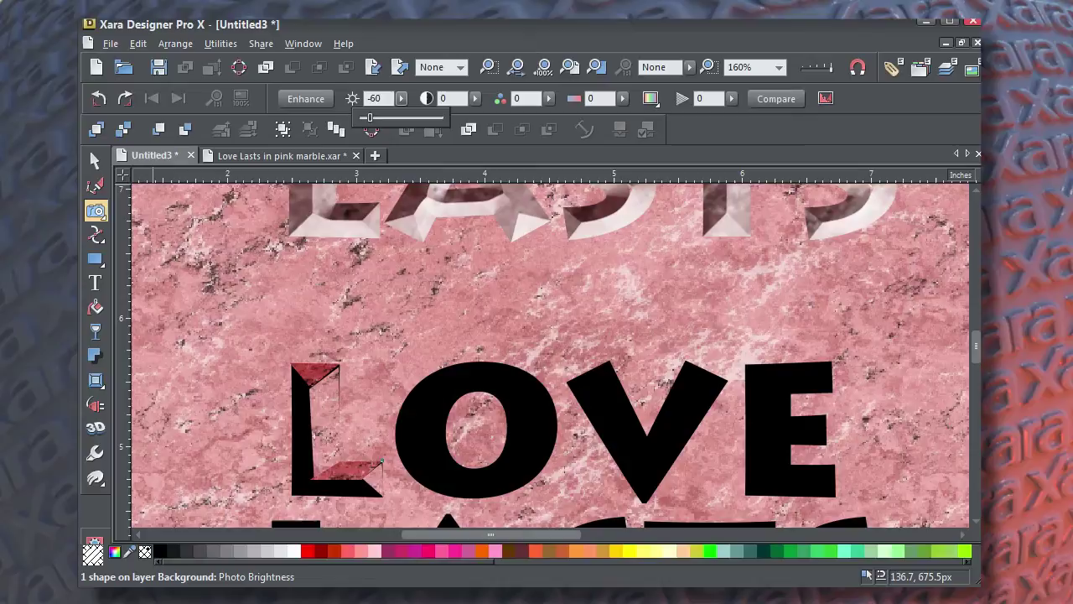
Step: Lighten the triangular facet at the end of the L's foot to brightness 36 and the stem's right-hand facet to 27
click(349, 416)
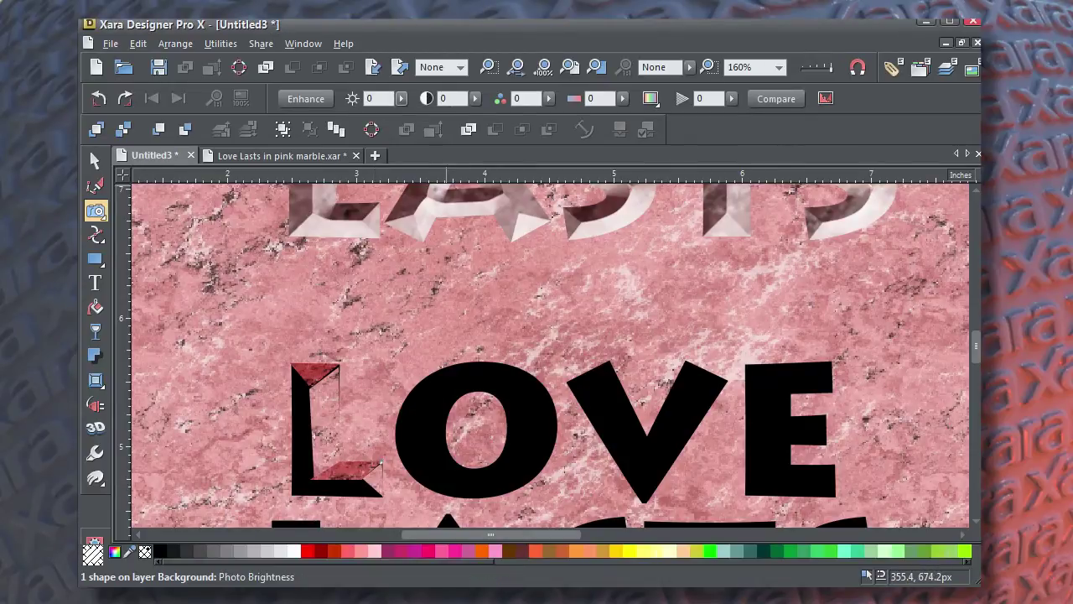
click(401, 99)
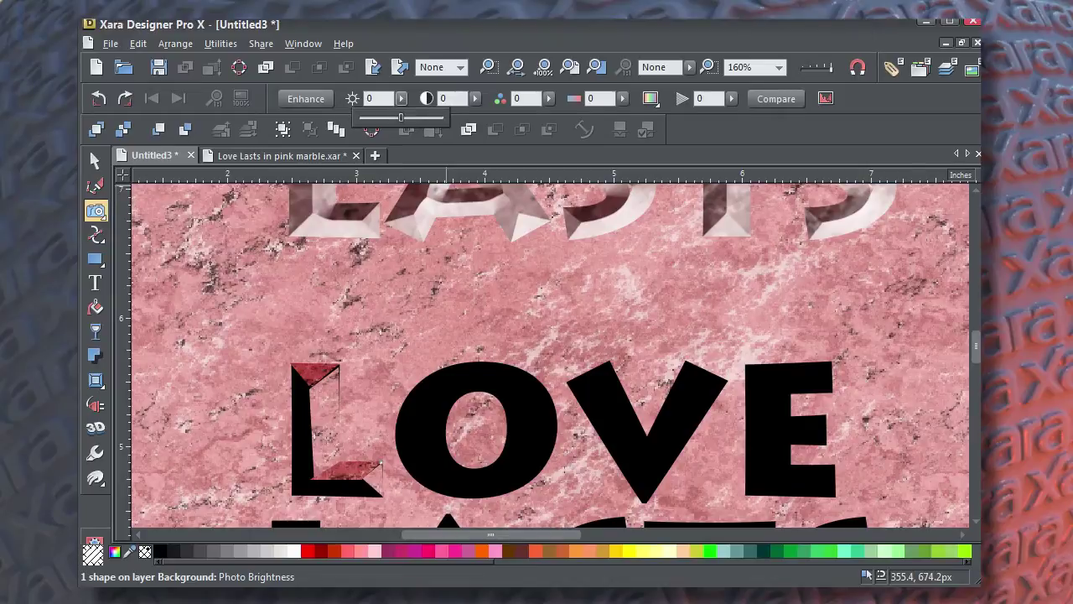
drag(400, 118, 423, 117)
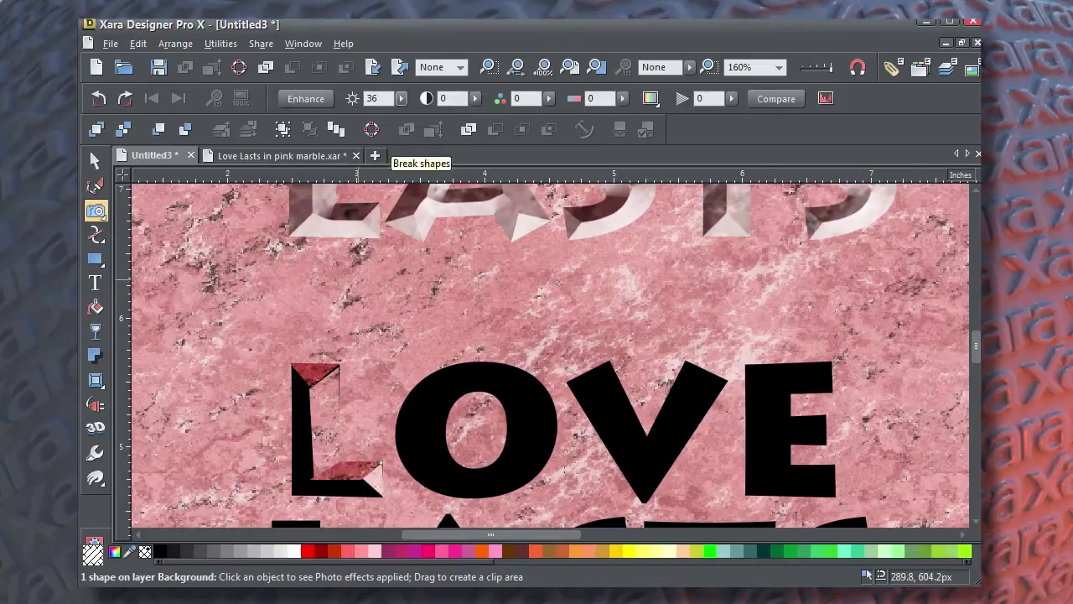
click(331, 405)
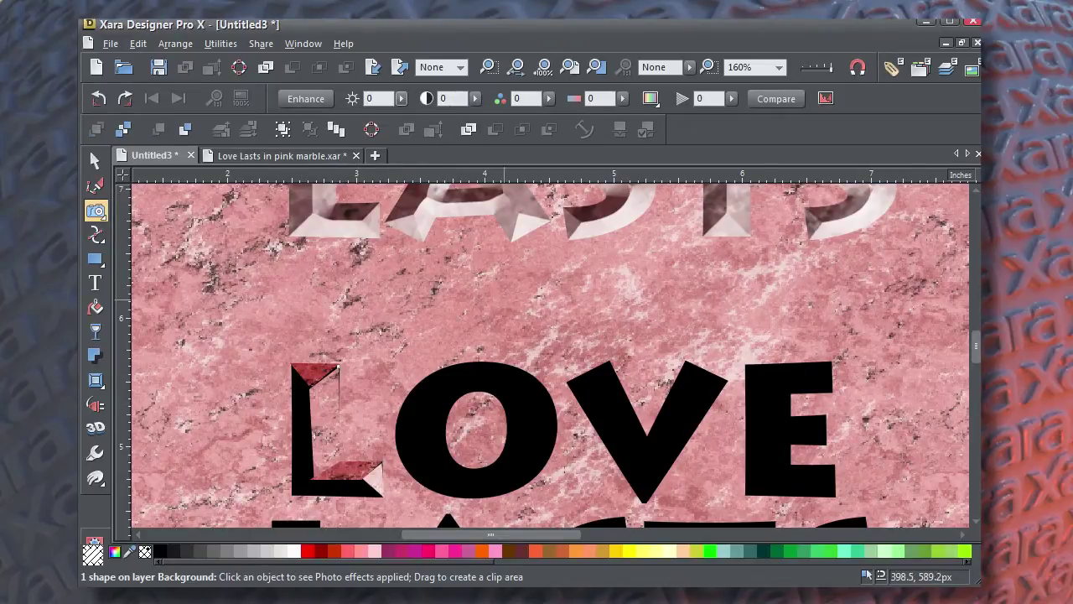
click(402, 99)
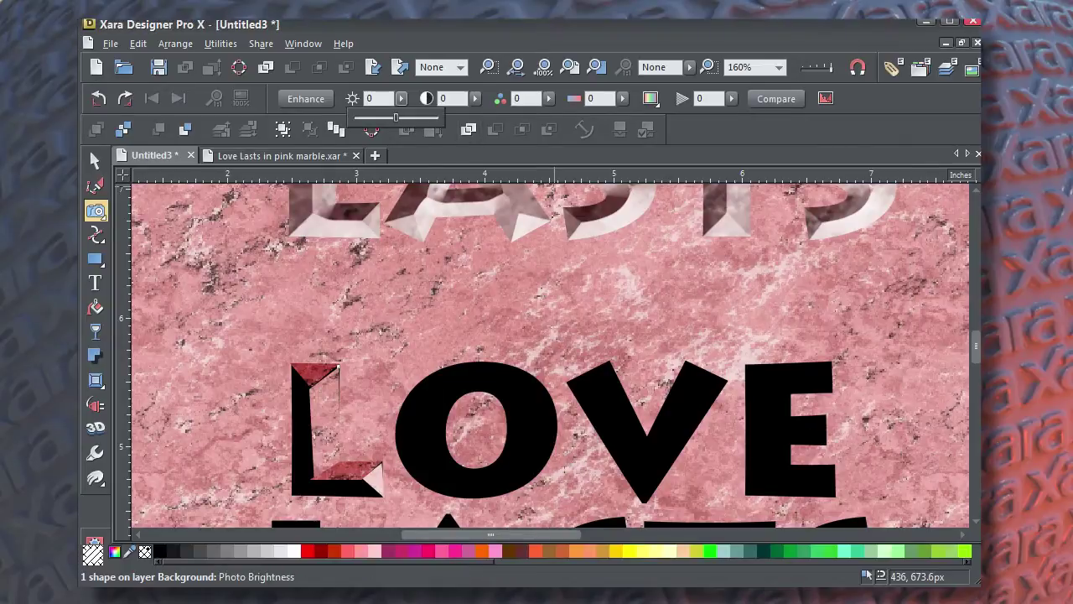
drag(396, 118, 417, 117)
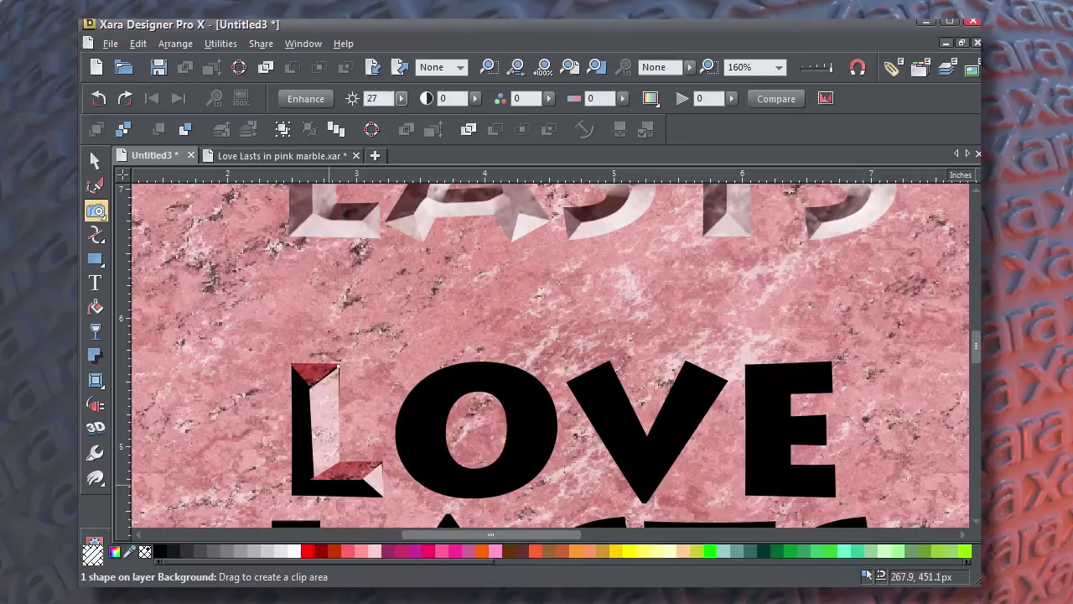
Step: Draw a closed four-sided facet along the lower edge of the L's foot, from its inner corner points to its outer corners
click(331, 488)
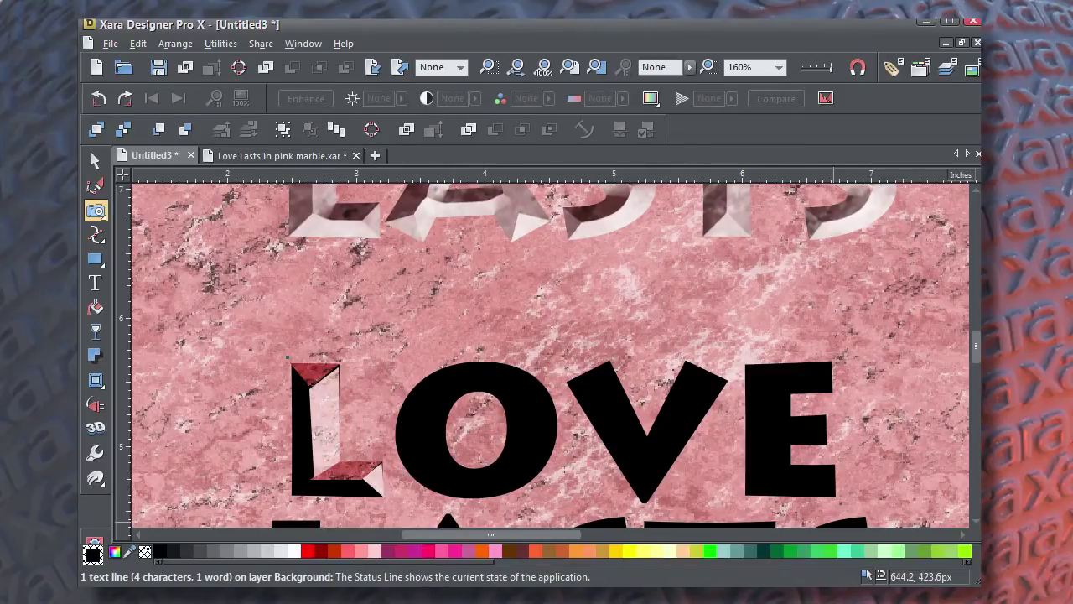
click(95, 185)
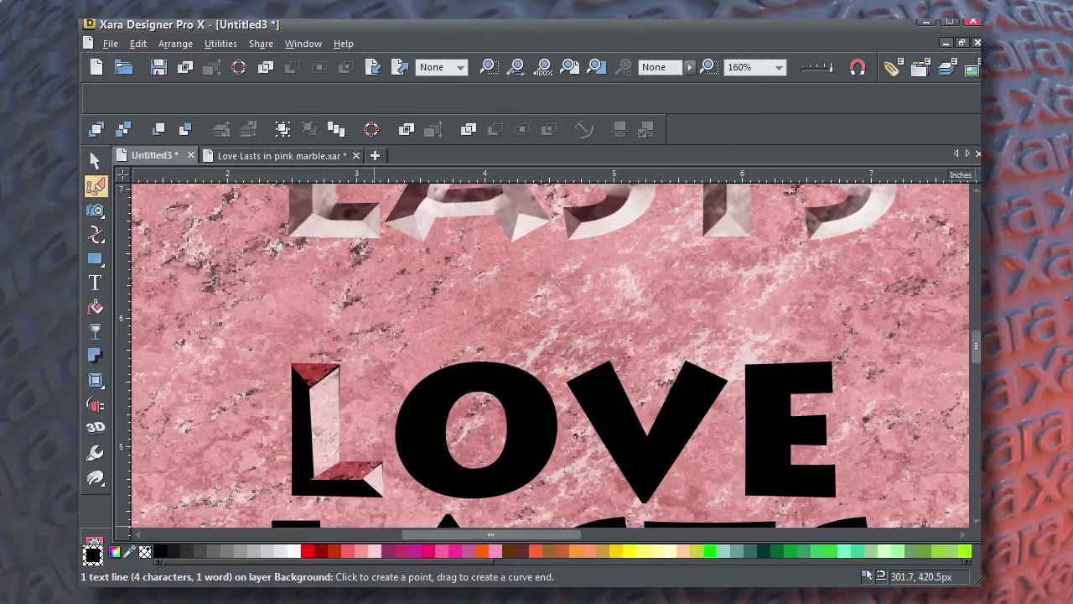
click(368, 479)
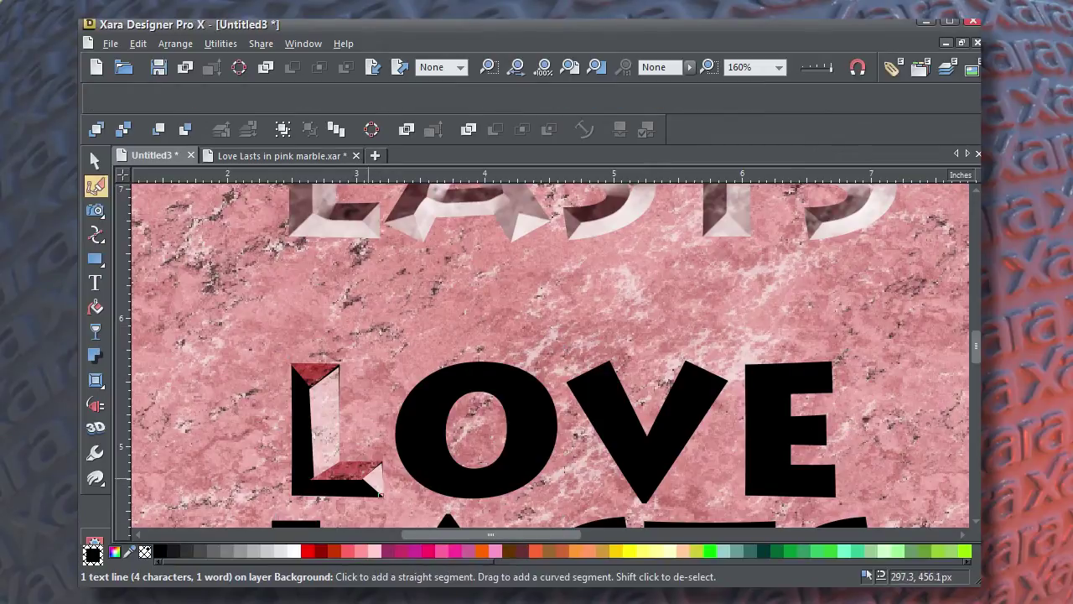
click(315, 479)
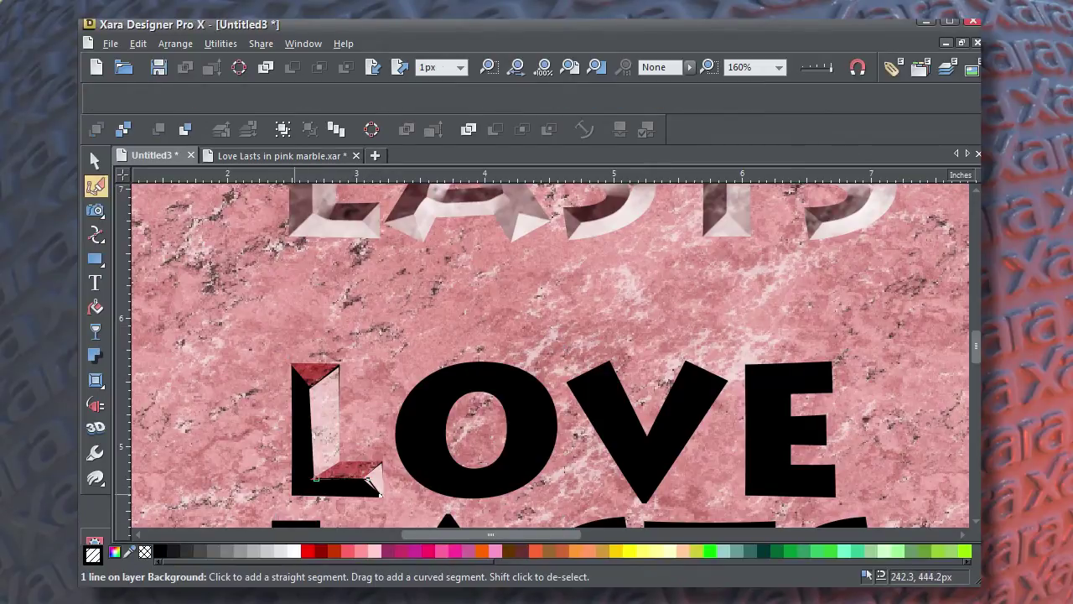
click(294, 493)
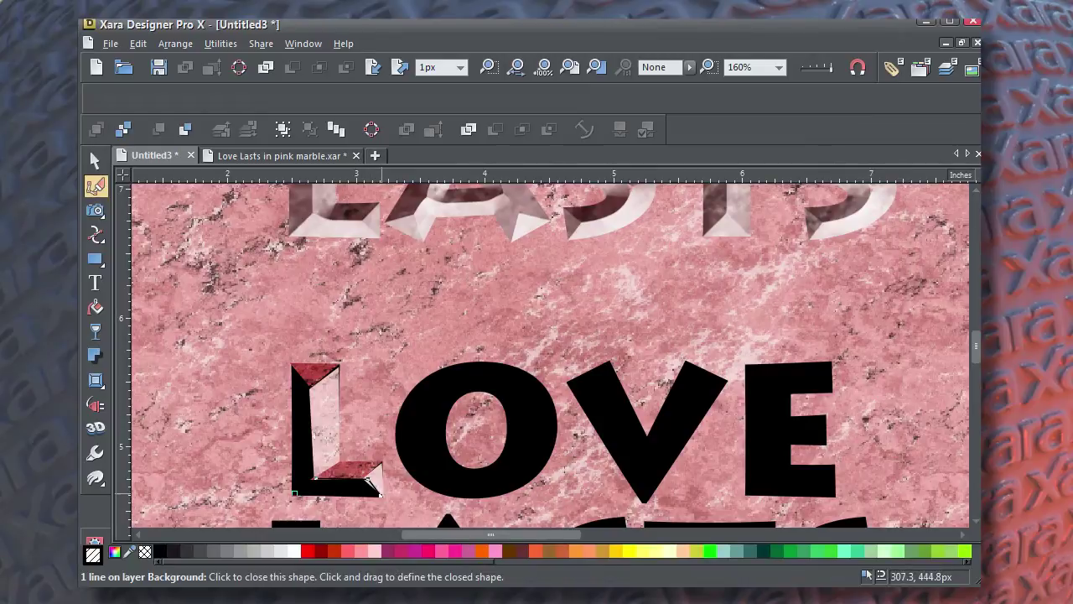
click(369, 480)
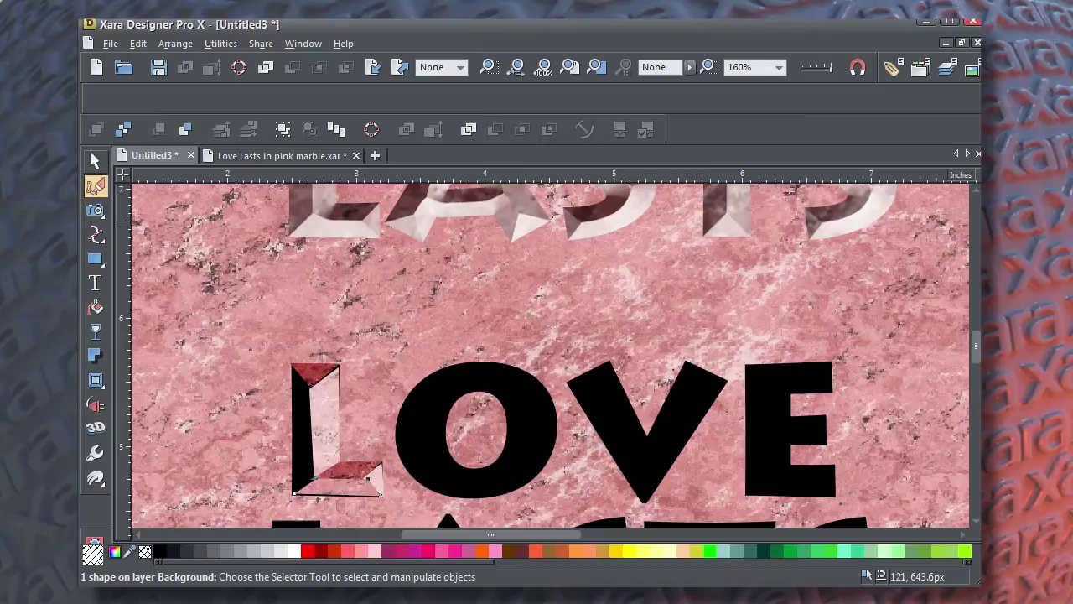
Step: Give the black LOVE text a flat Stained glass transparency of 52%
click(95, 160)
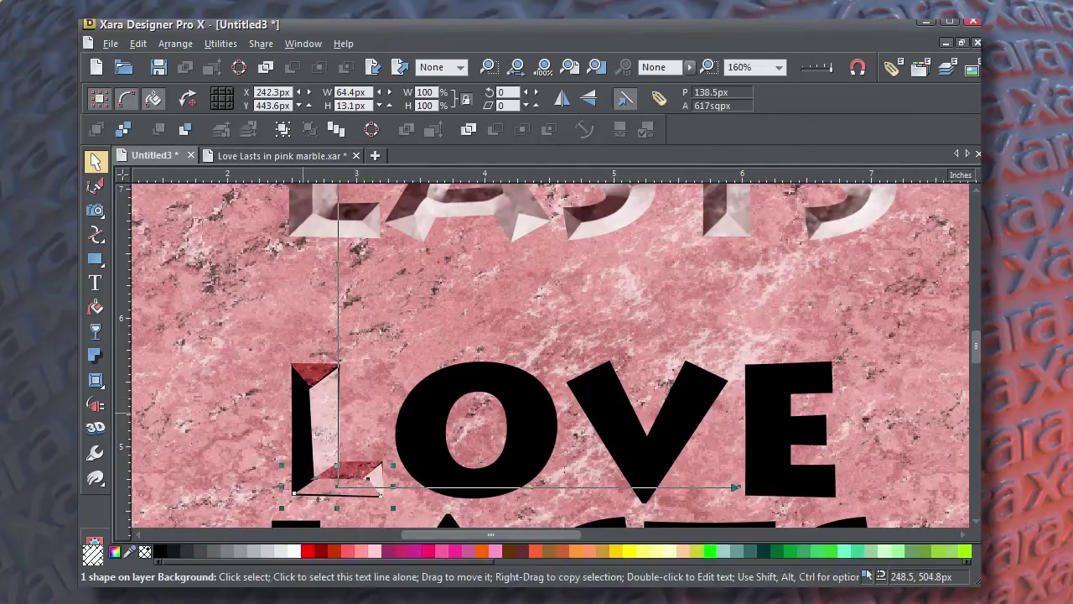
click(306, 409)
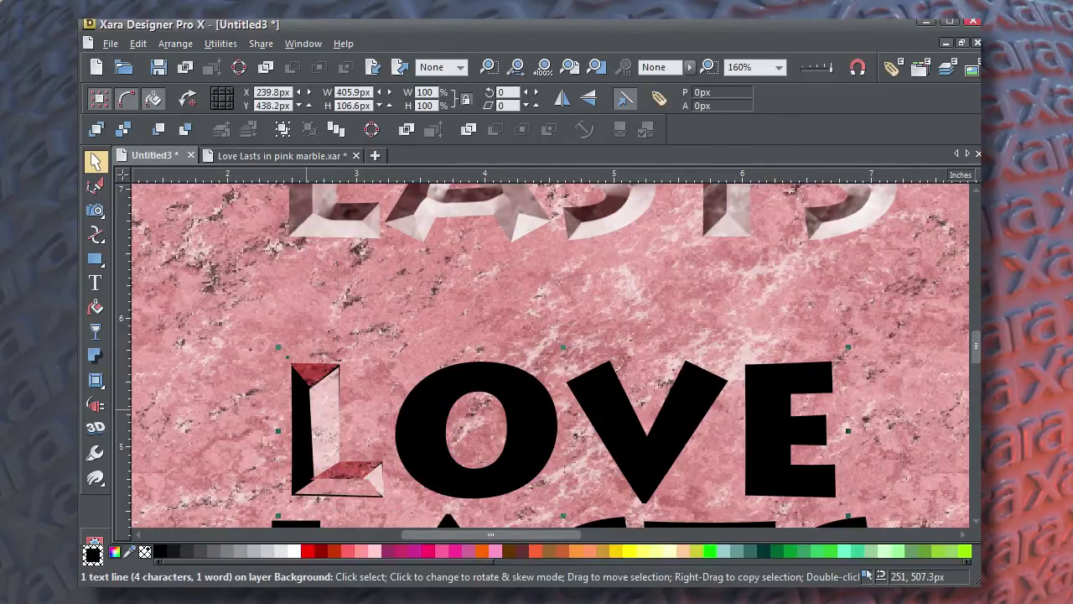
click(95, 332)
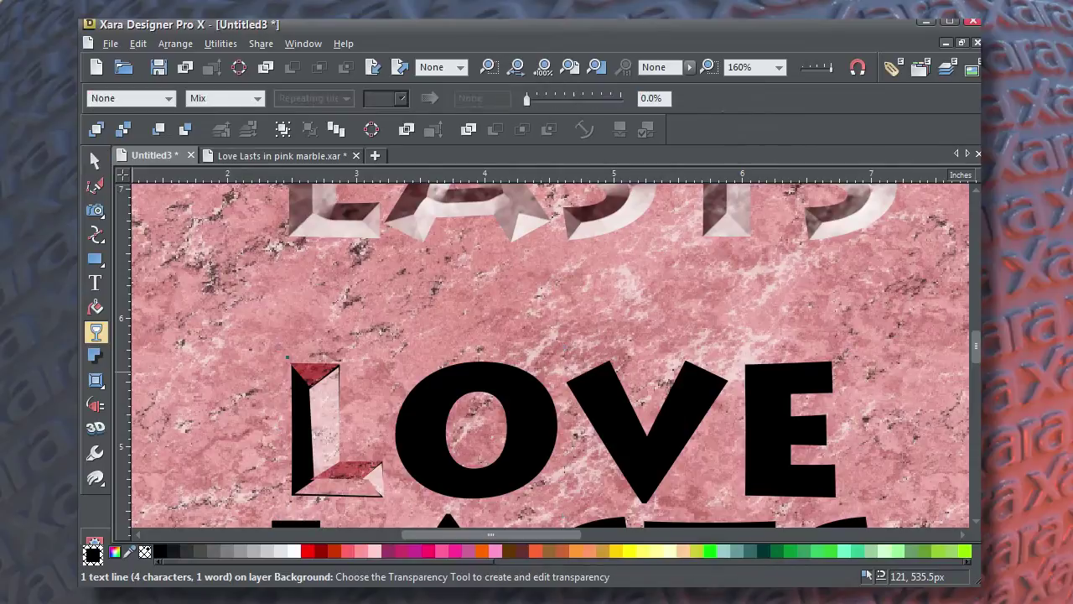
click(258, 98)
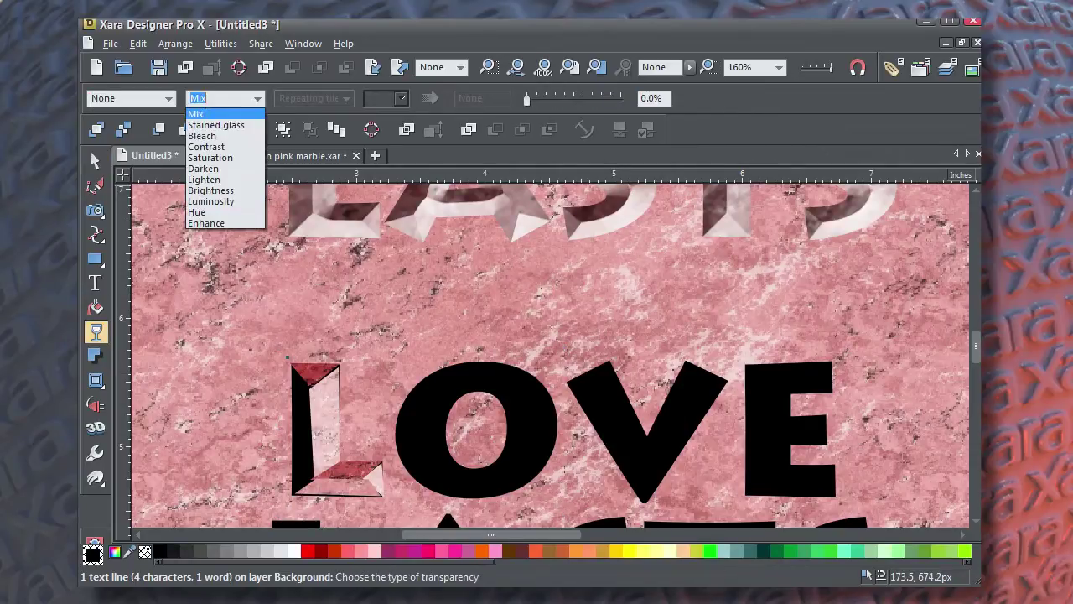
click(216, 123)
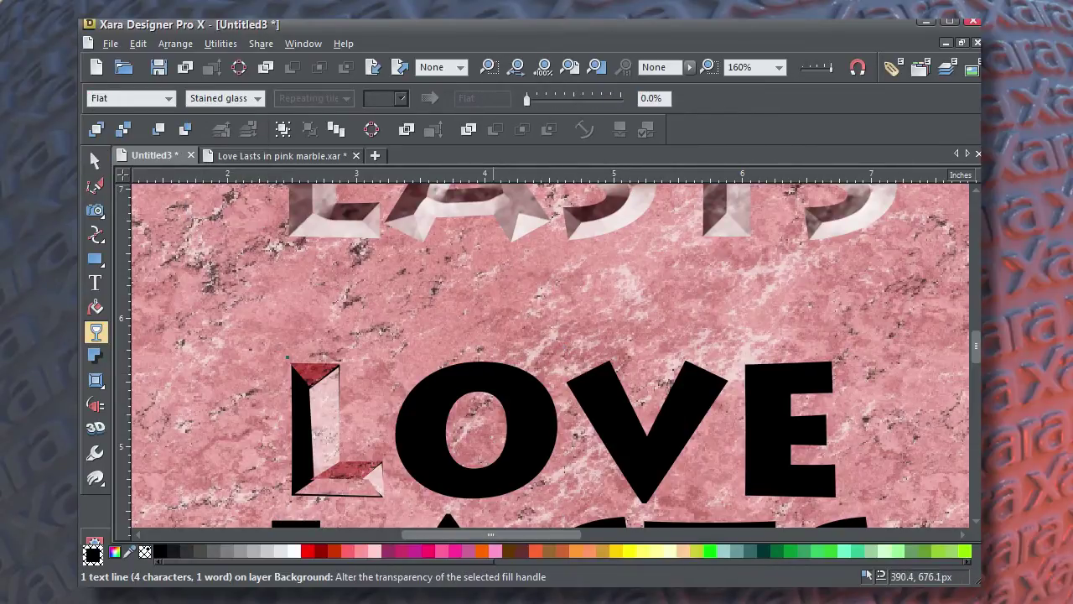
drag(527, 98, 575, 98)
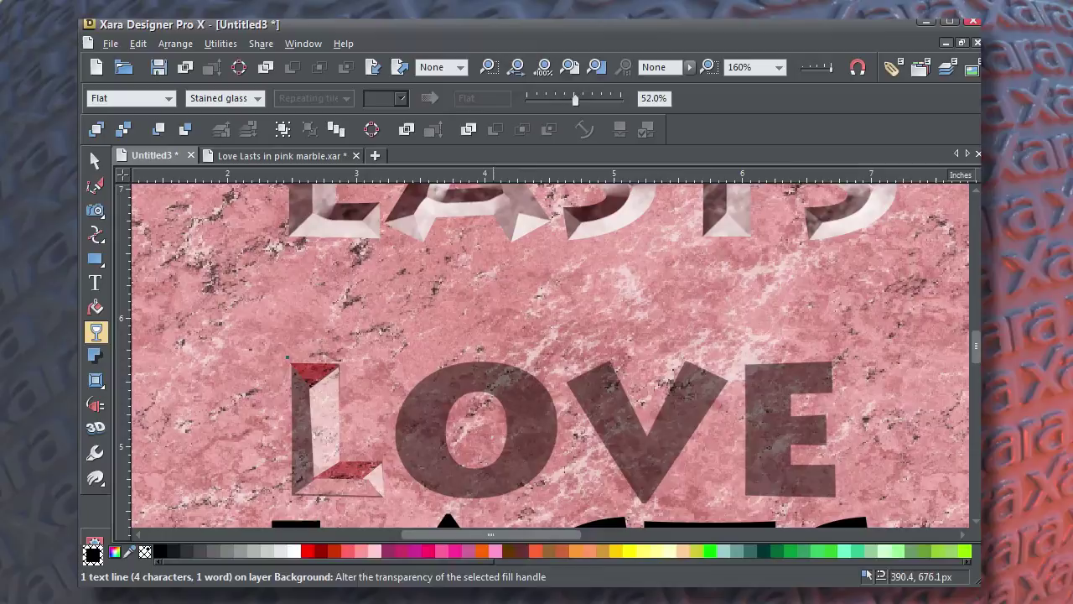
Step: Convert the LOVE text to editable shapes and ungroup it into separate letters
click(95, 159)
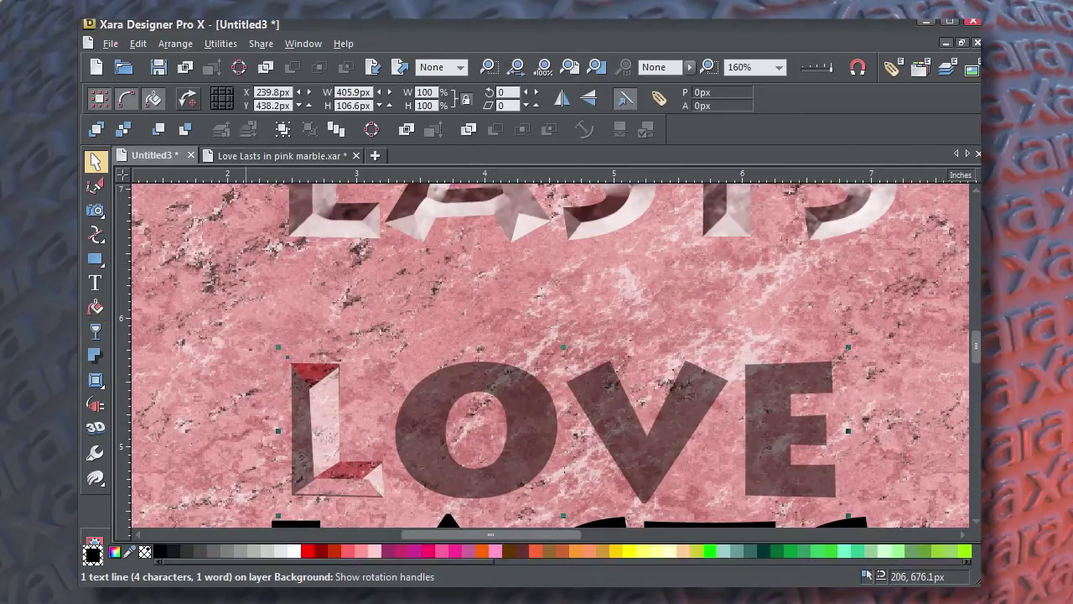
click(239, 67)
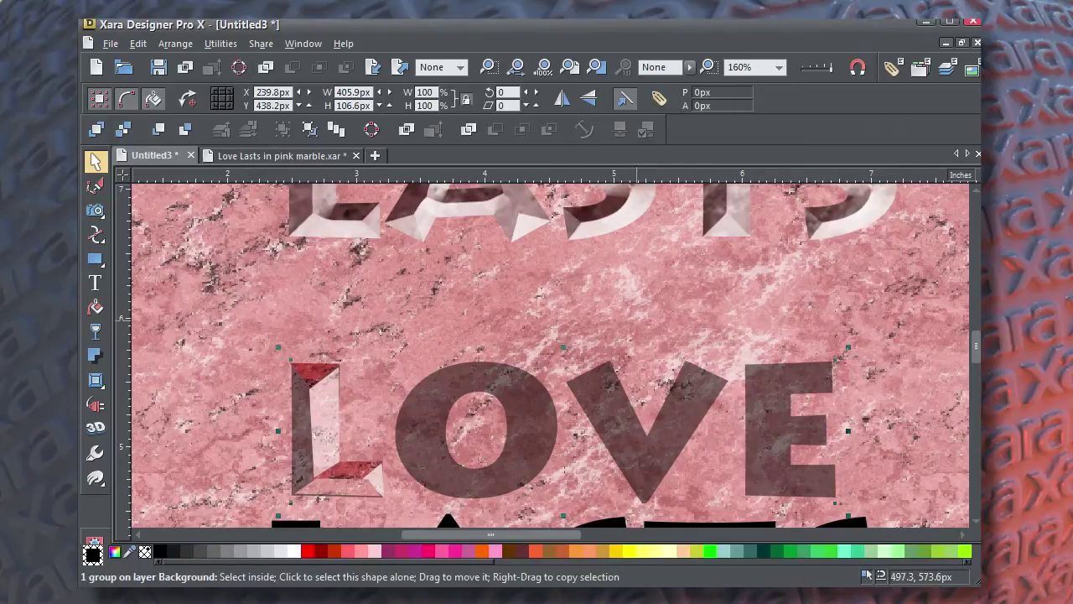
key(ctrl+u)
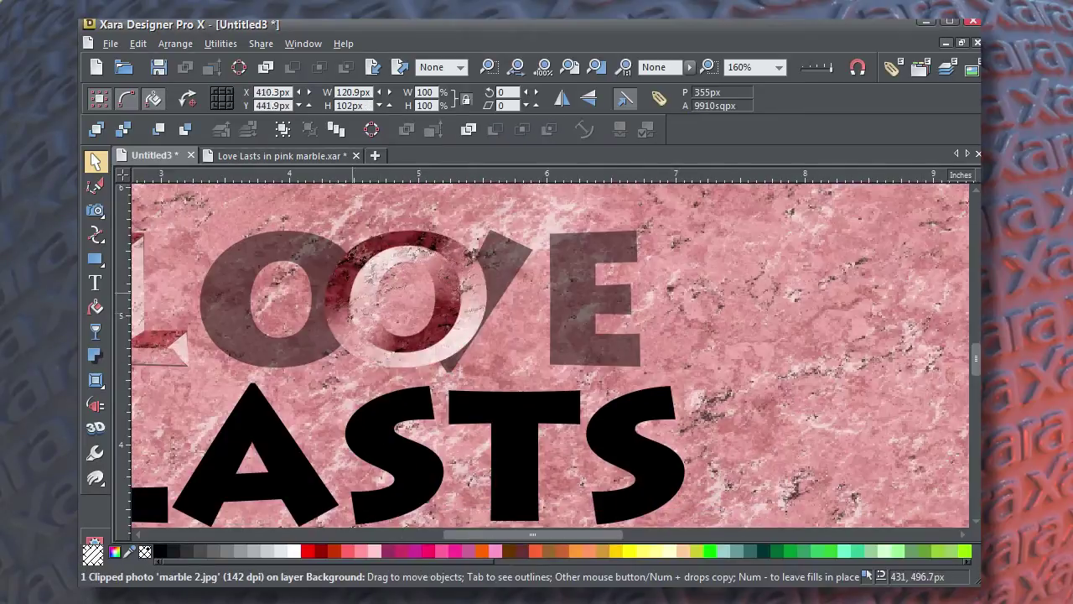
Step: Move the finished marble O over the V, clear of the transparent O, and deselect it
drag(353, 290, 407, 285)
key(space)
drag(351, 352, 547, 389)
scroll(611, 396, up, 1)
key(space)
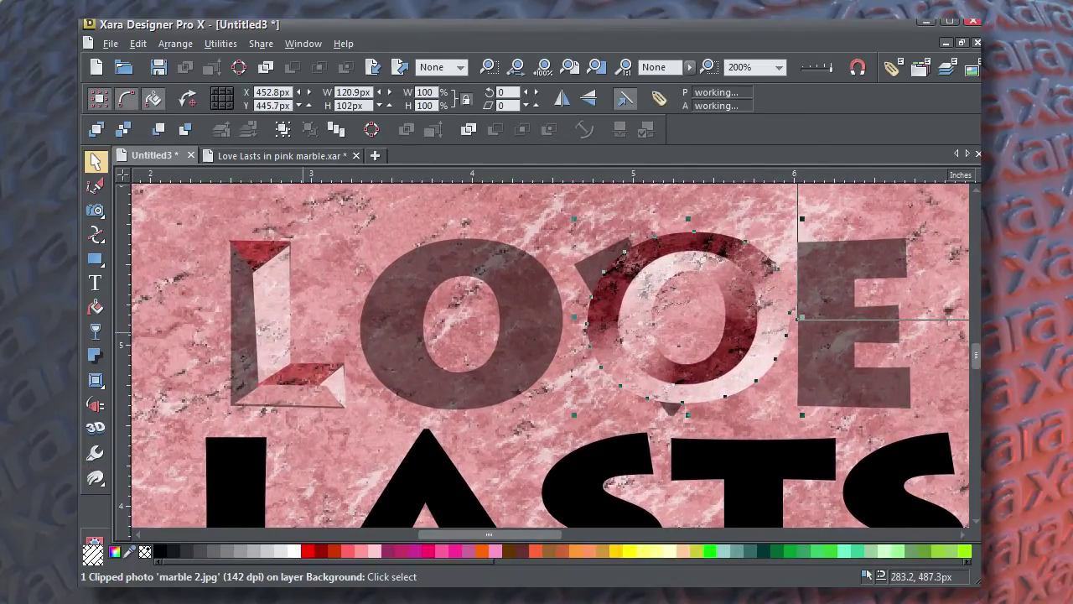
key(Escape)
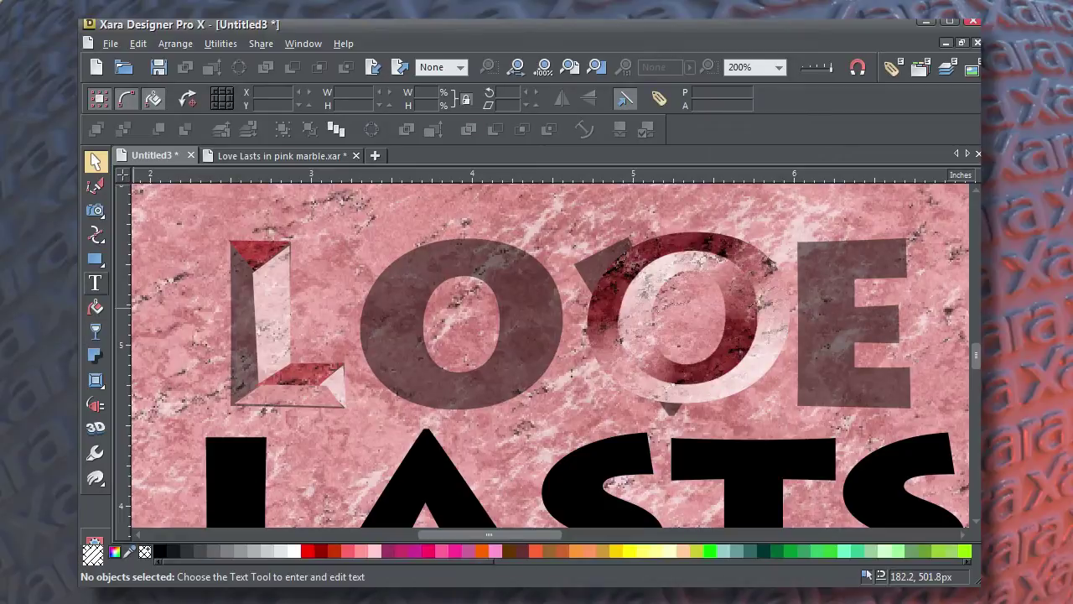
Step: Draw a closed four-point oval through the middle of the transparent O's stroke and adjust the curve at its top point
click(95, 235)
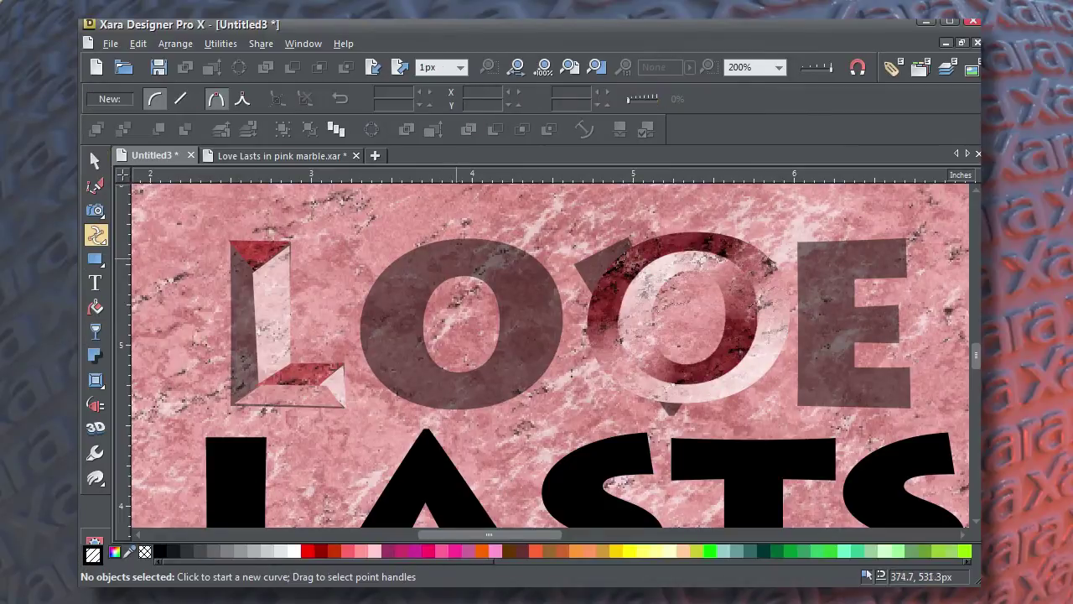
click(464, 259)
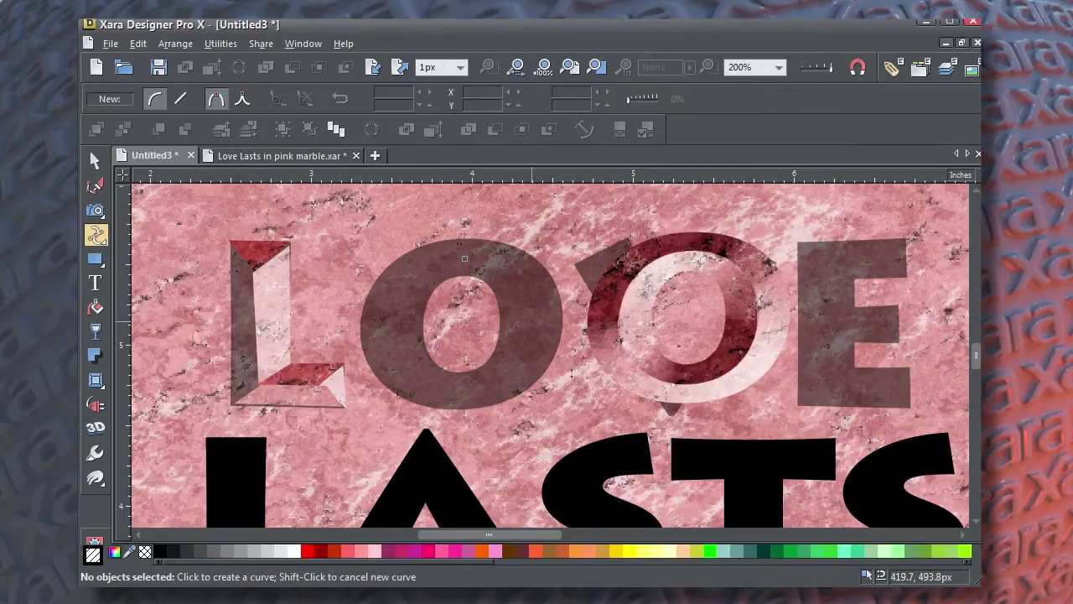
click(531, 321)
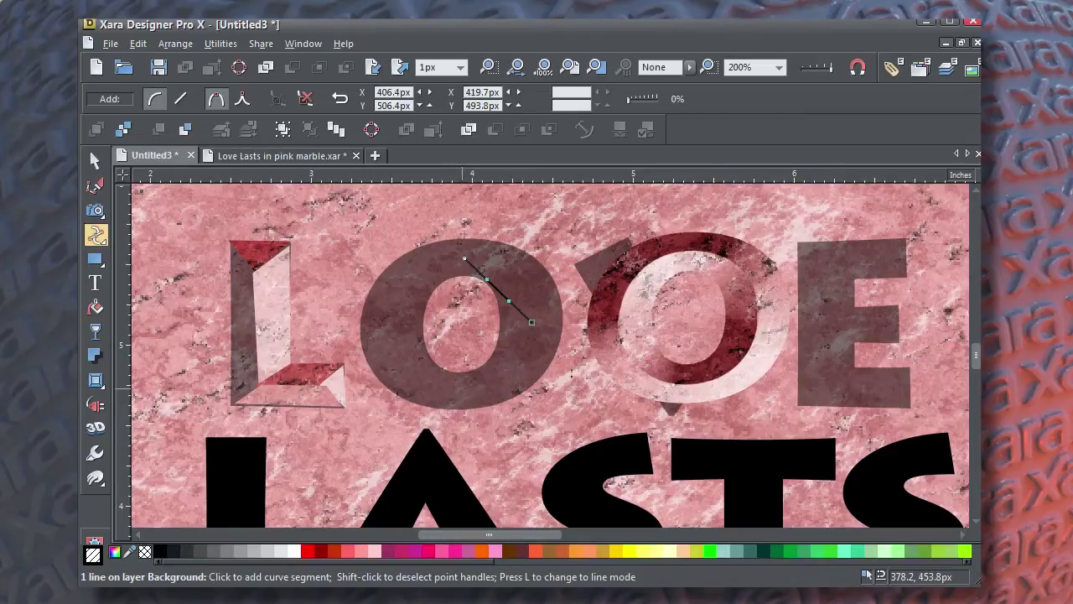
click(462, 388)
click(393, 324)
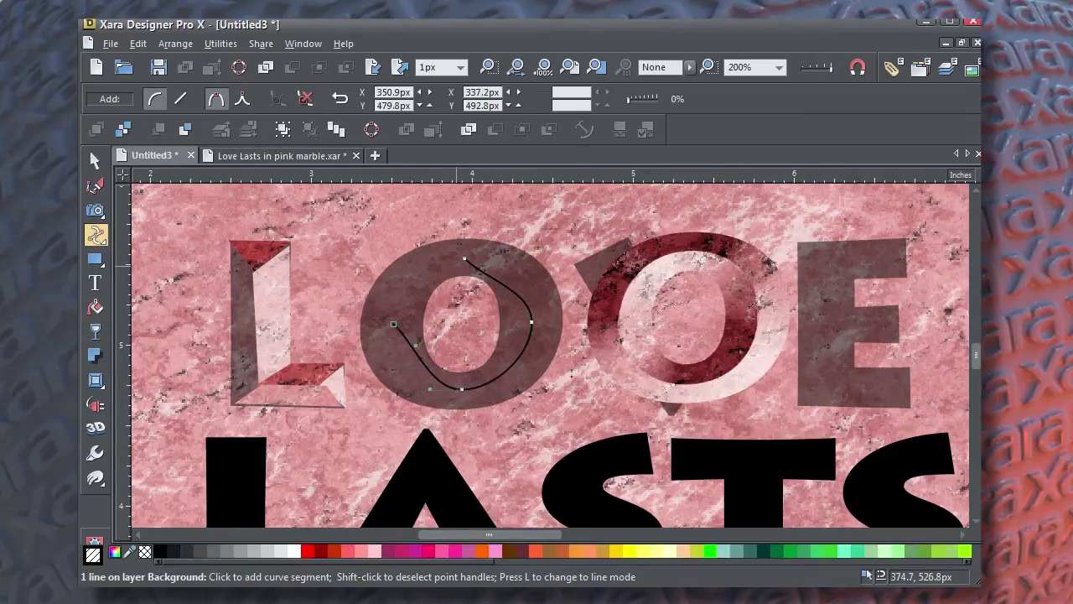
click(465, 258)
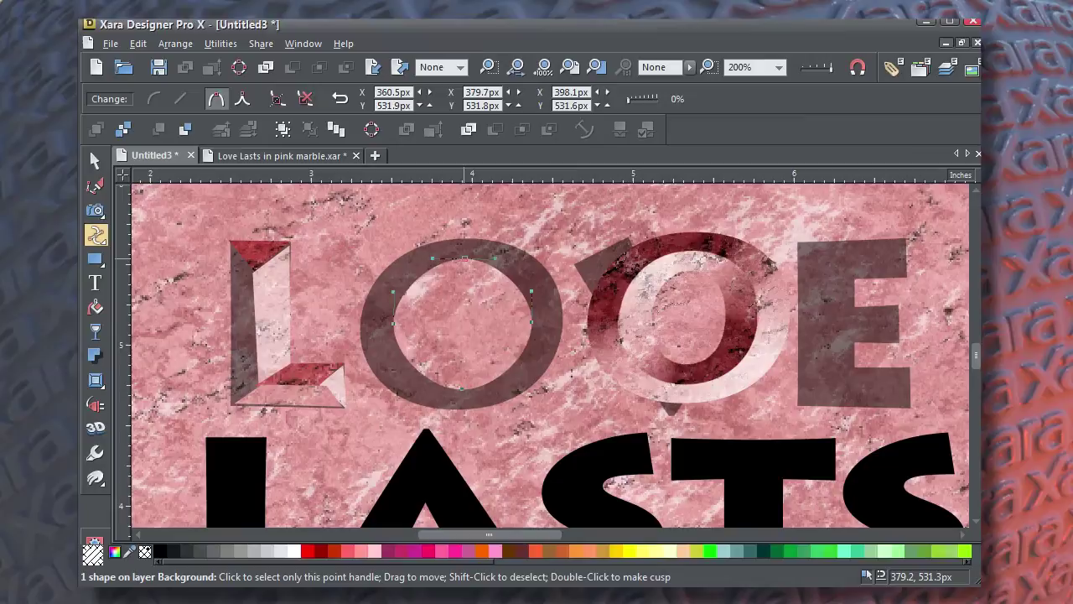
drag(464, 258, 508, 261)
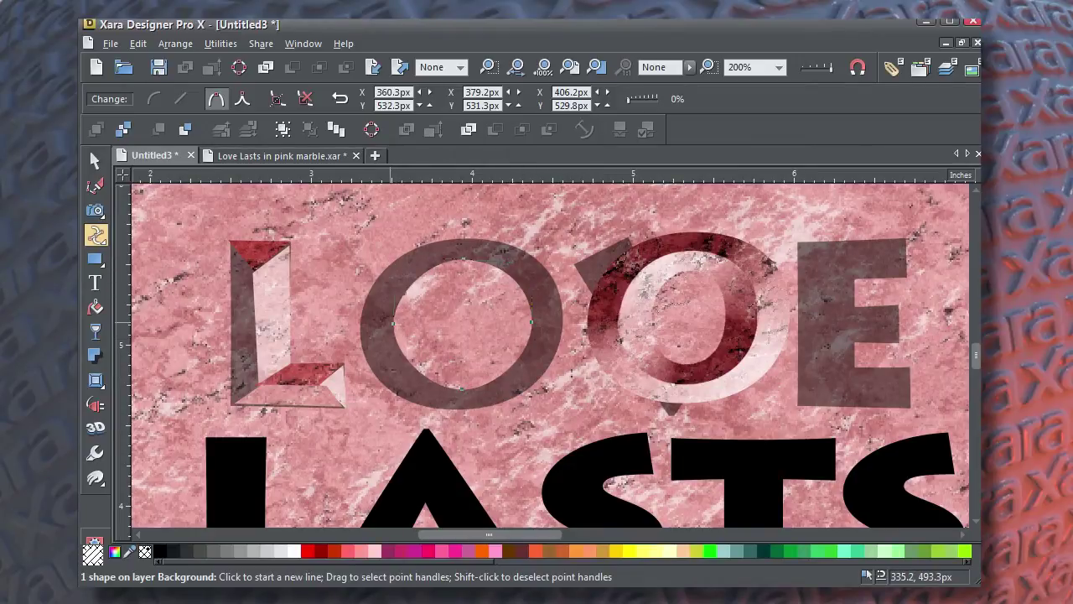
Step: Finish the oval and slice the transparent O with it into inner and outer rings, leaving nothing of the O selected
key(Escape)
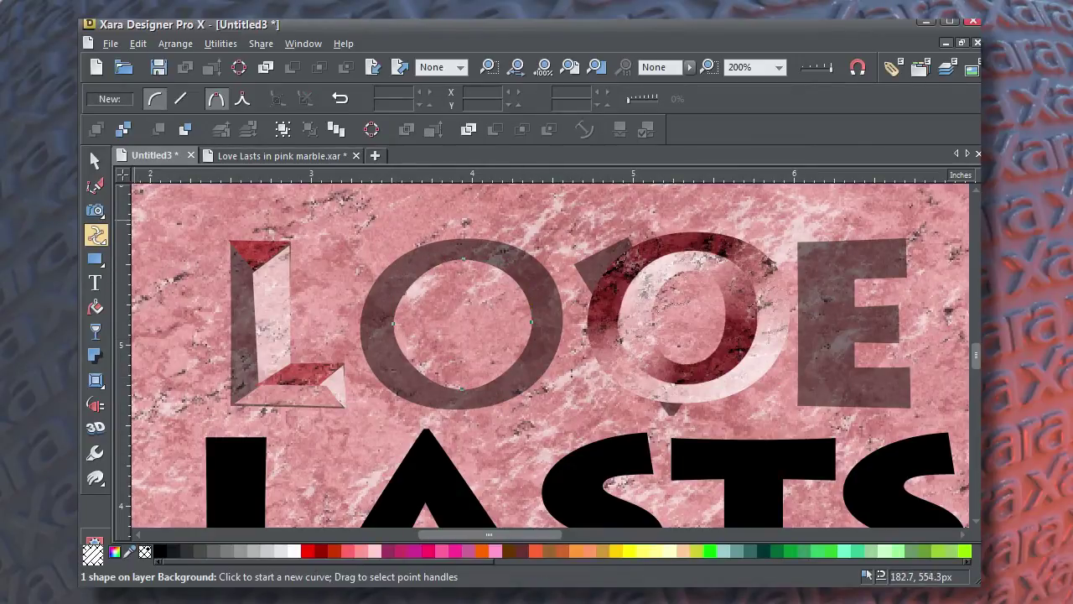
click(95, 161)
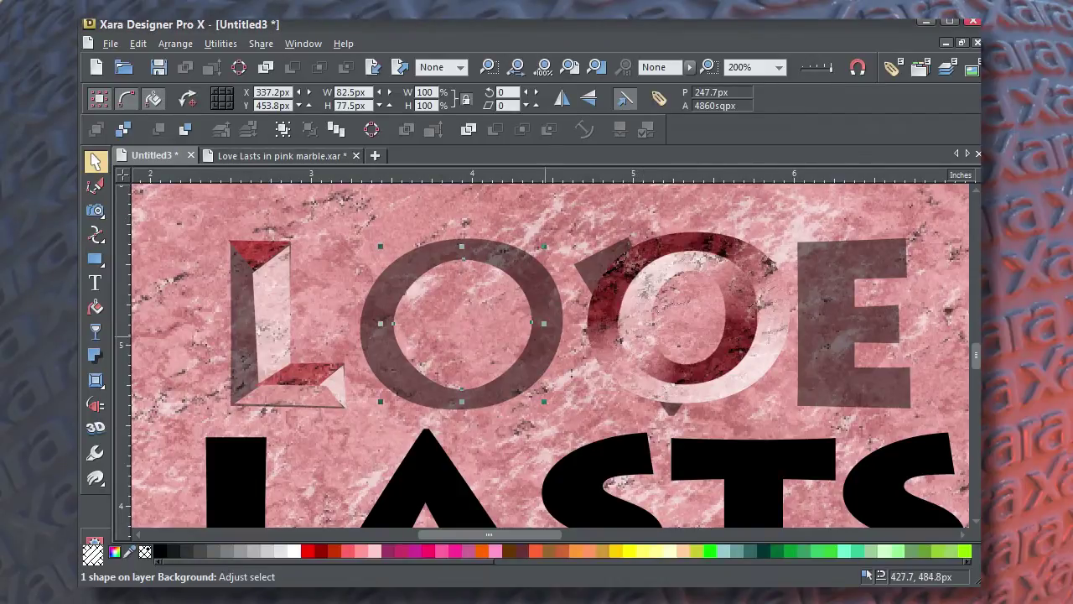
shift+click(532, 285)
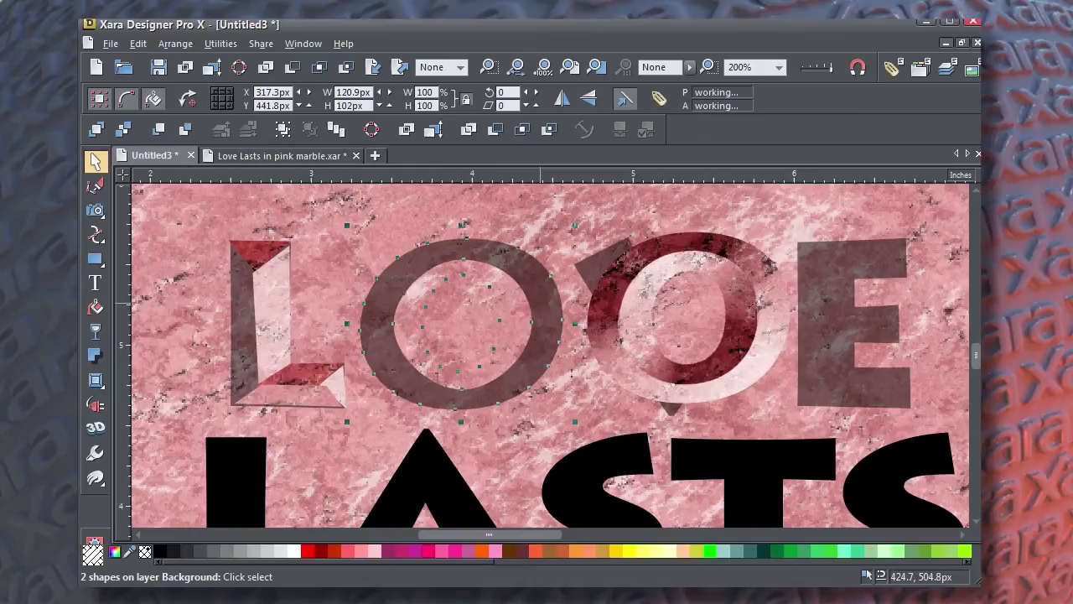
click(549, 129)
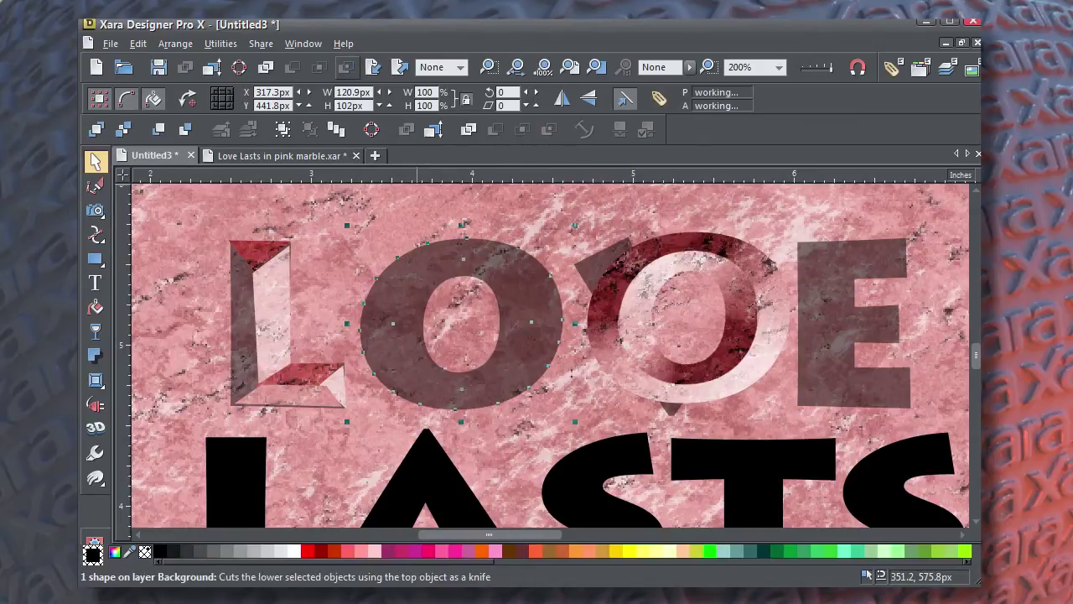
click(339, 205)
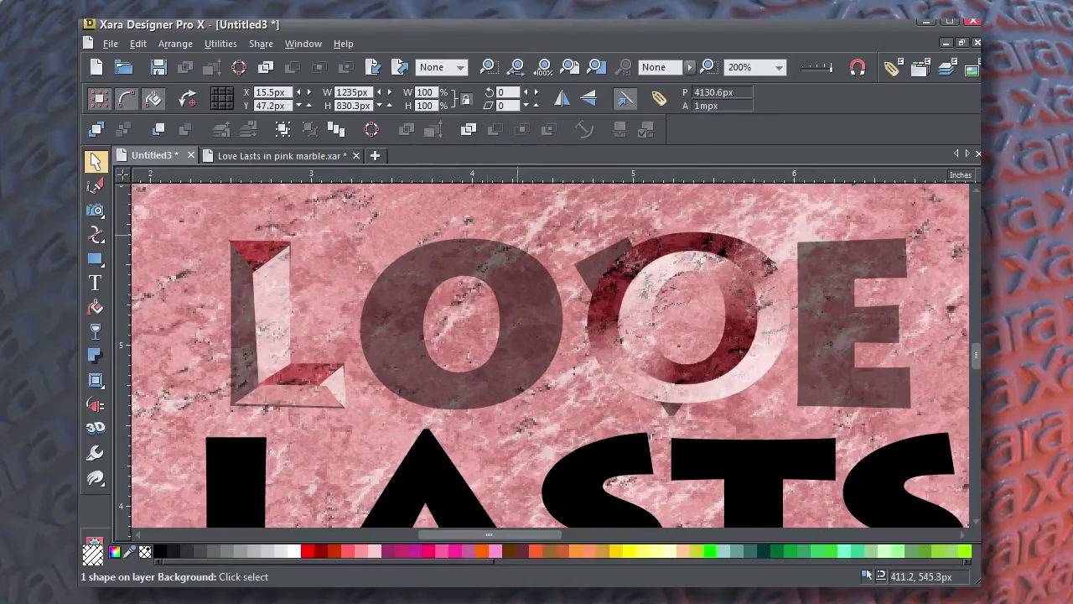
Step: Set the O's inner ring to 42% flat Stained glass transparency and group it with the outer ring
drag(824, 68, 802, 67)
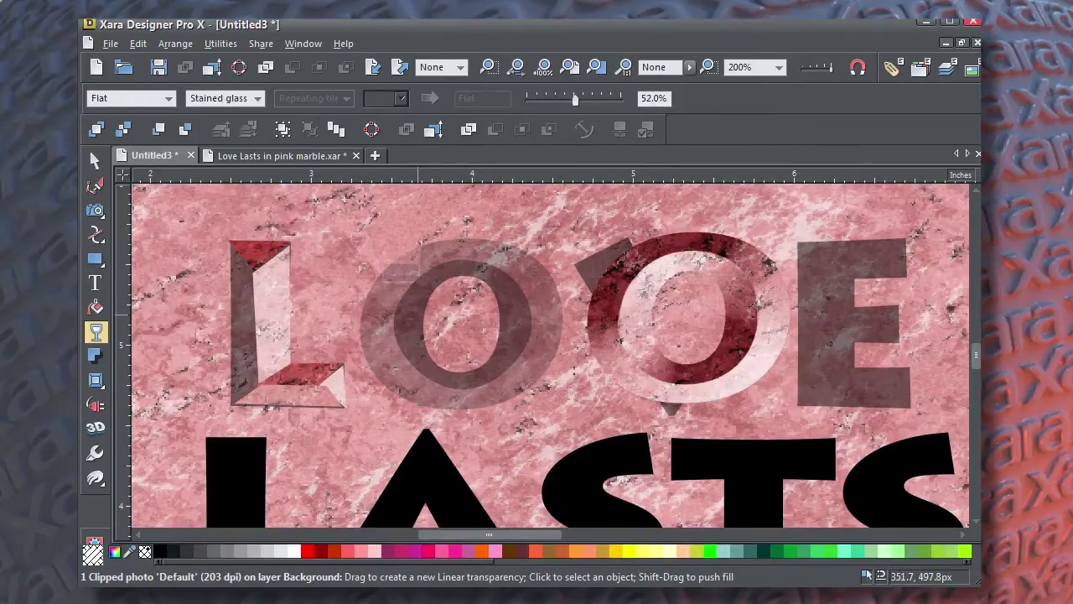
click(419, 315)
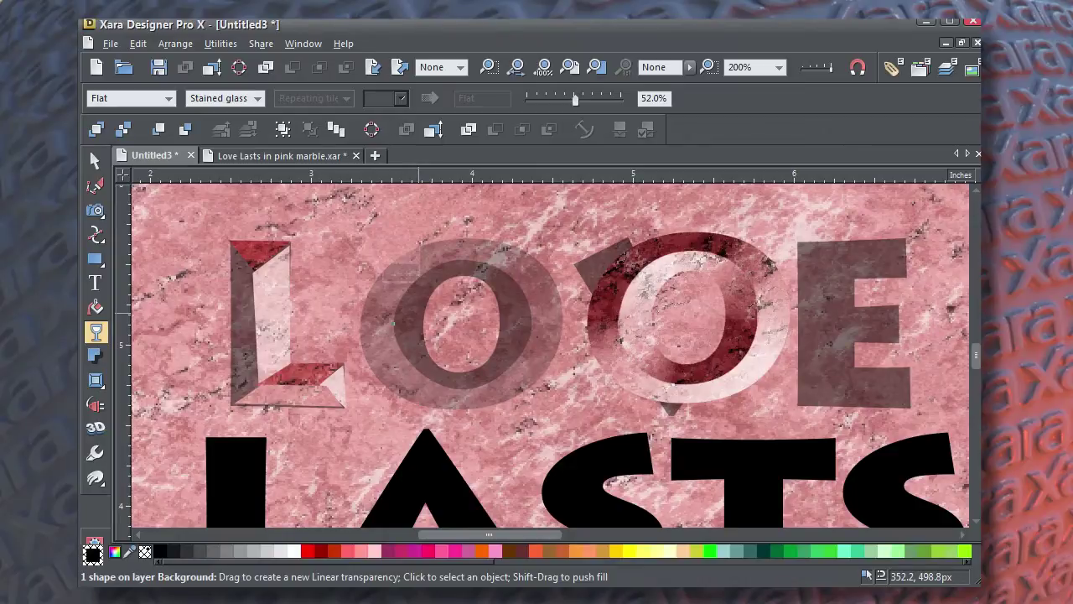
drag(576, 98, 564, 98)
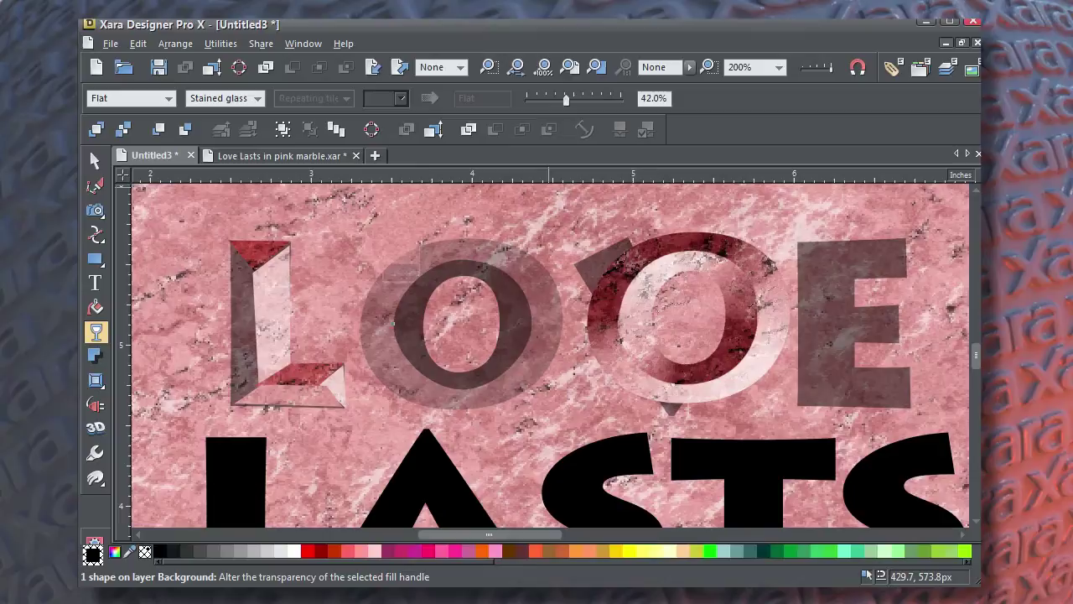
click(95, 160)
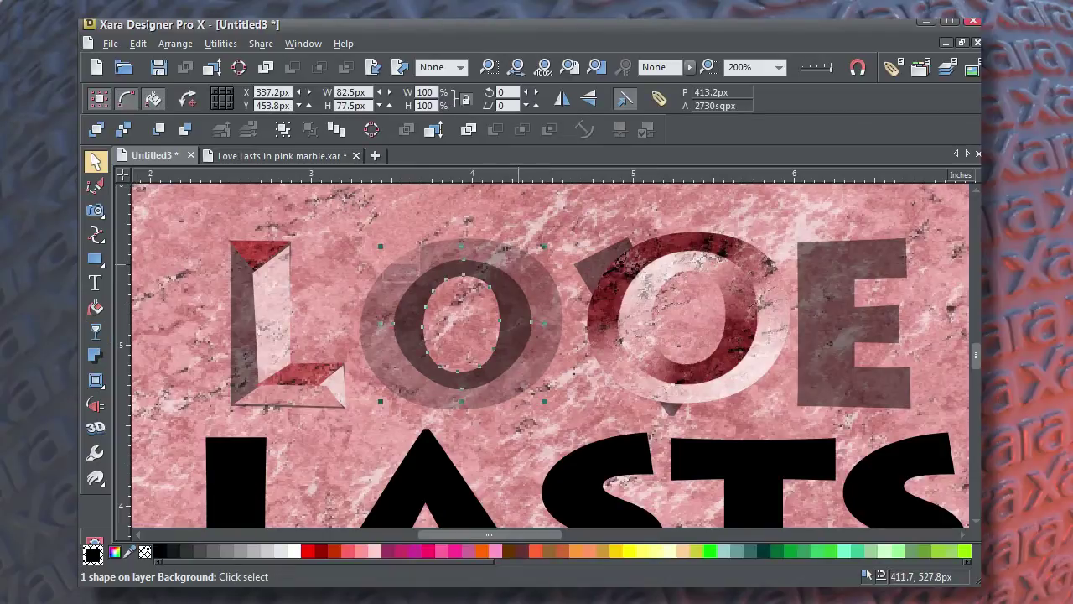
shift+click(518, 264)
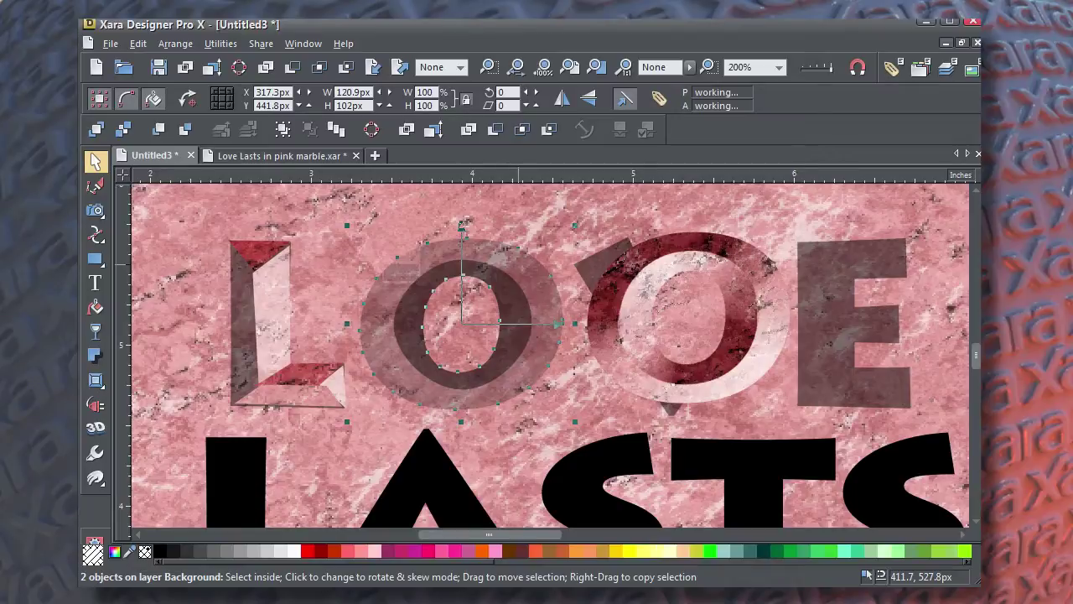
key(ctrl+g)
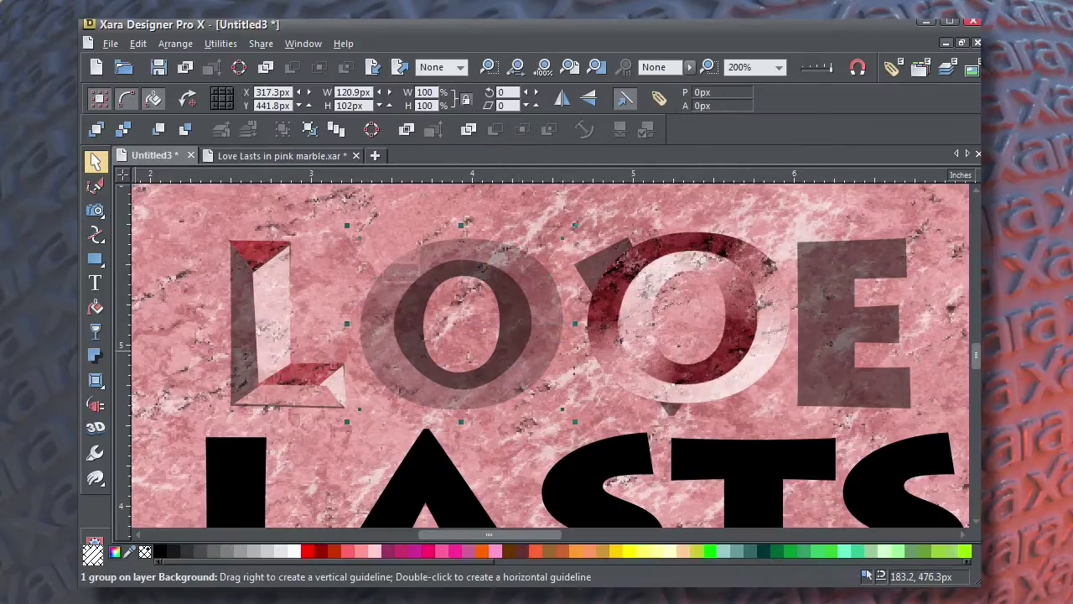
Step: Draw a closed shape about 149 × 113 px over the O's upper-left half, with a straight diagonal edge through the letter
click(95, 186)
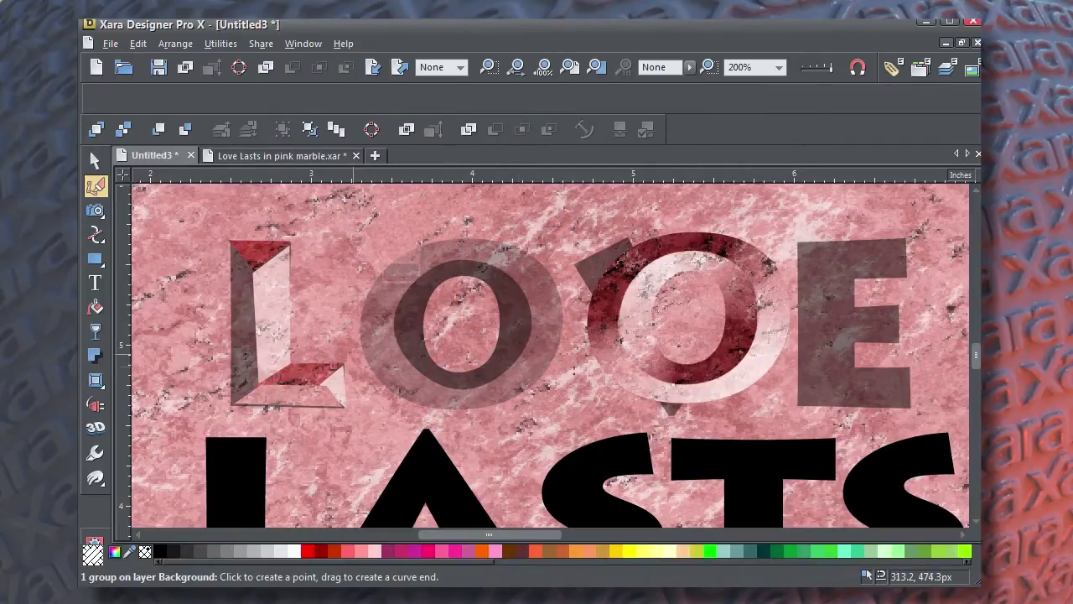
click(374, 397)
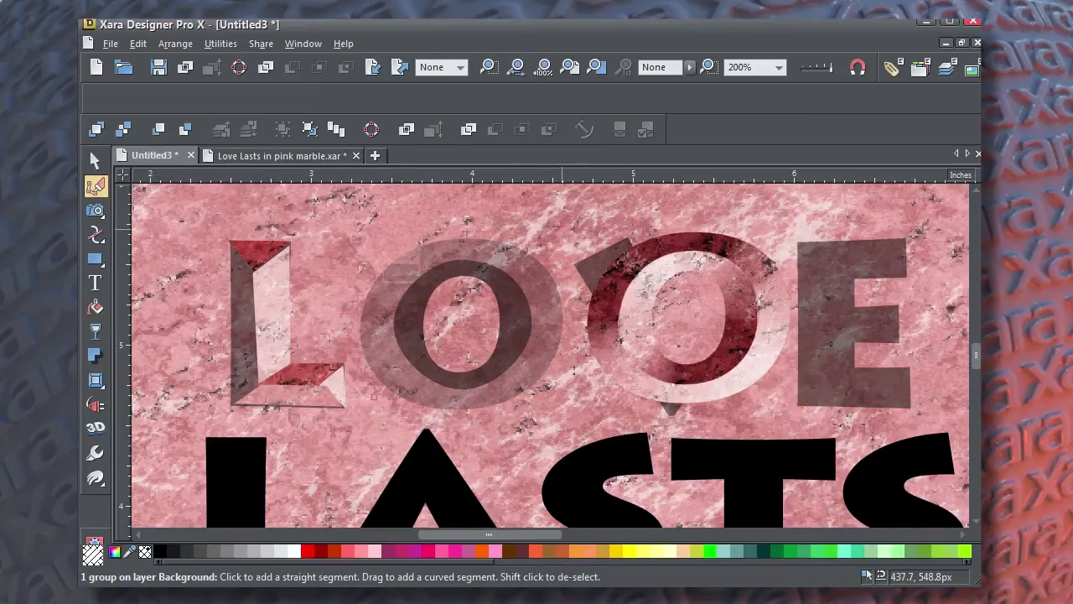
click(561, 229)
click(486, 208)
click(353, 218)
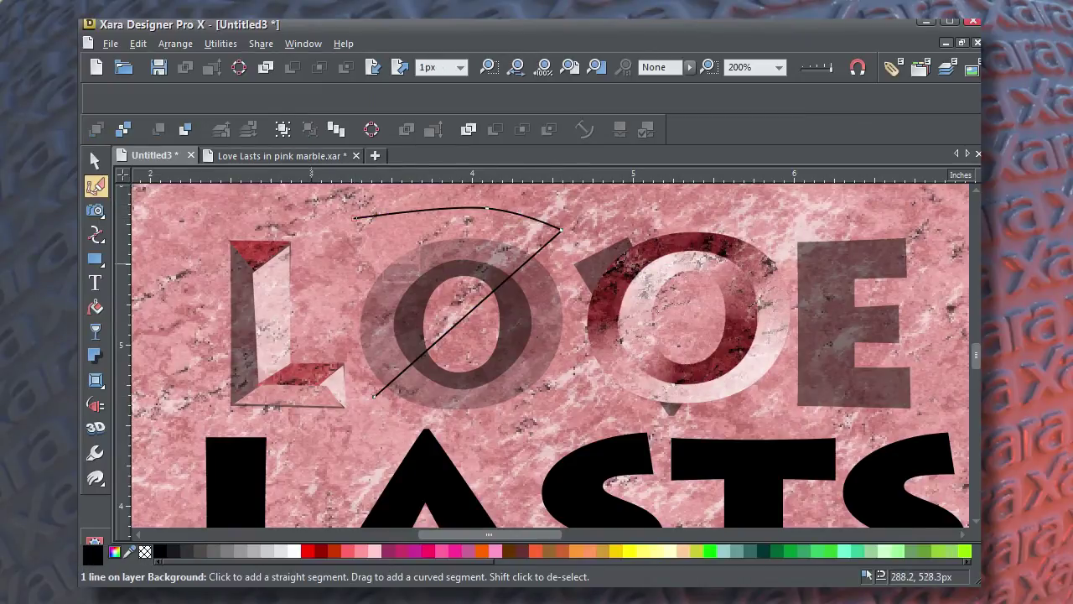
drag(312, 285, 325, 319)
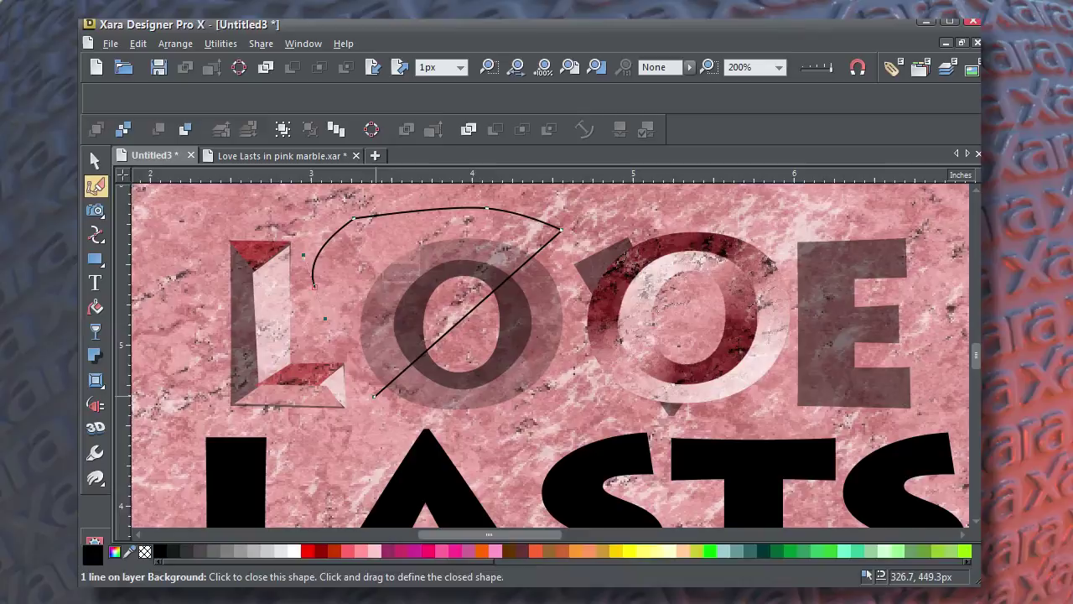
click(374, 397)
click(95, 160)
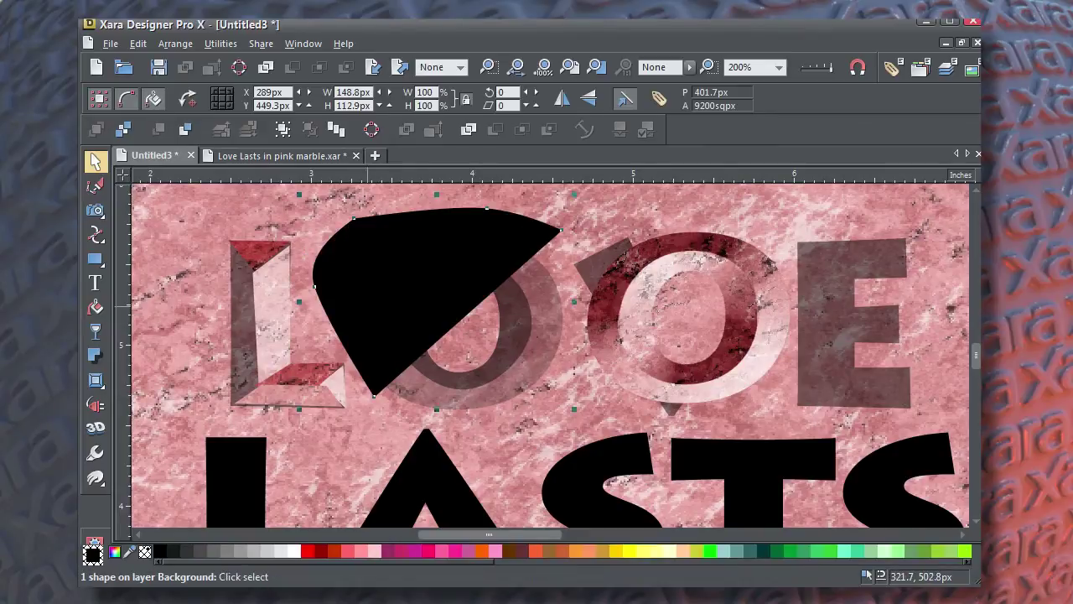
Step: Slice the grouped O rings with the black shape and ungroup the lower-right half
shift+click(499, 371)
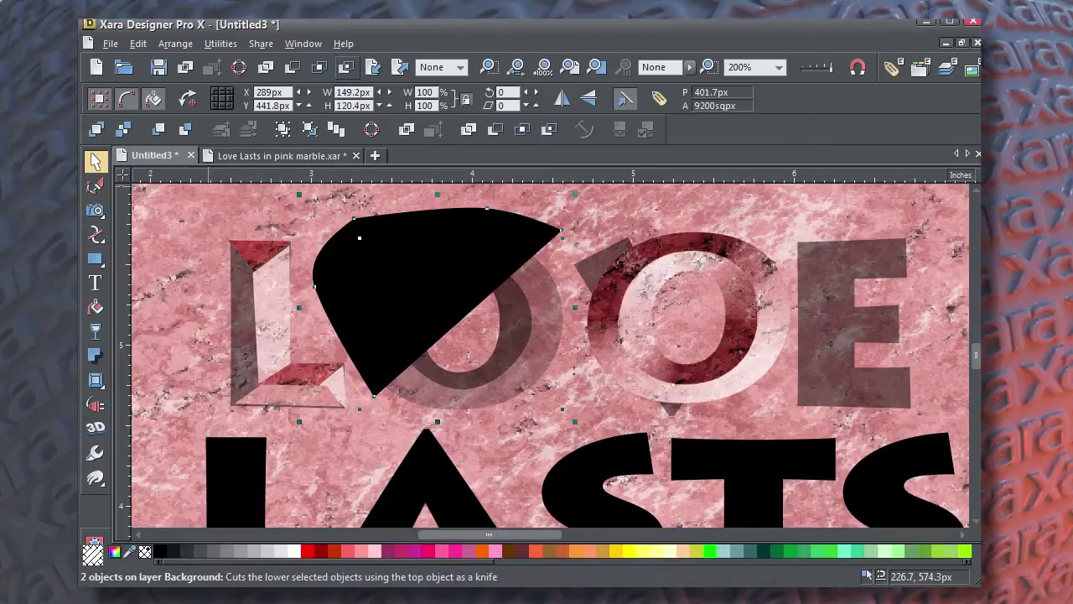
click(343, 69)
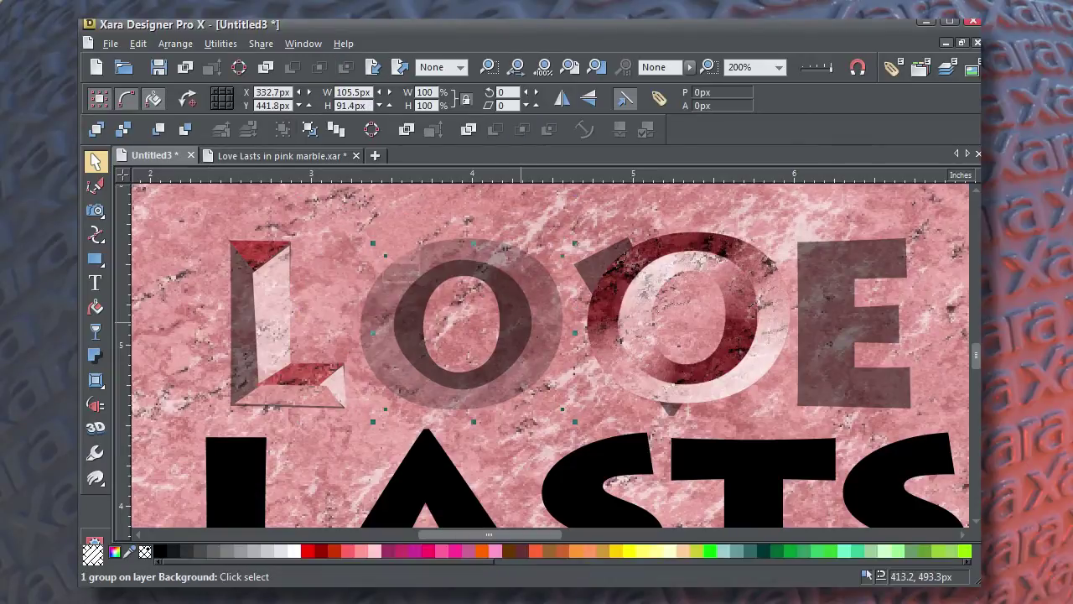
key(ctrl+u)
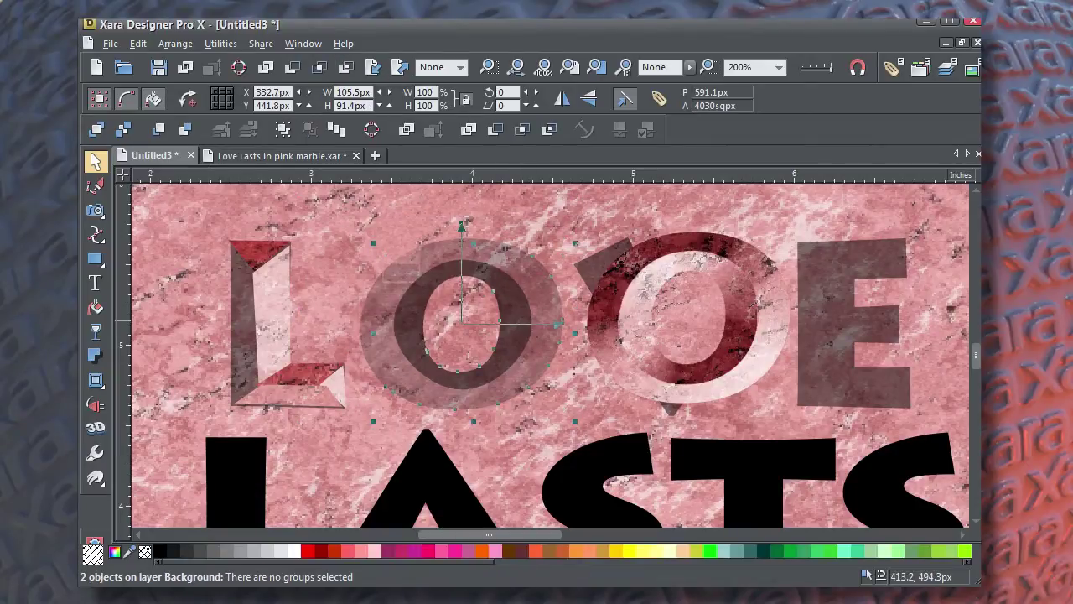
Step: Move the O's upper-left half away from the lower-right half to check the cut, and undo the move
click(388, 270)
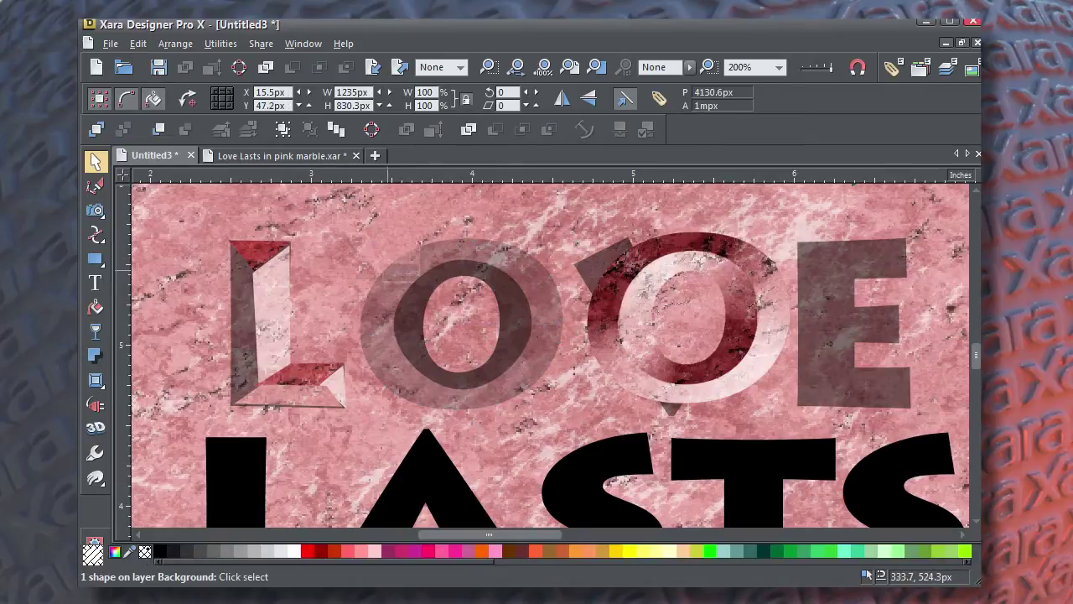
click(389, 270)
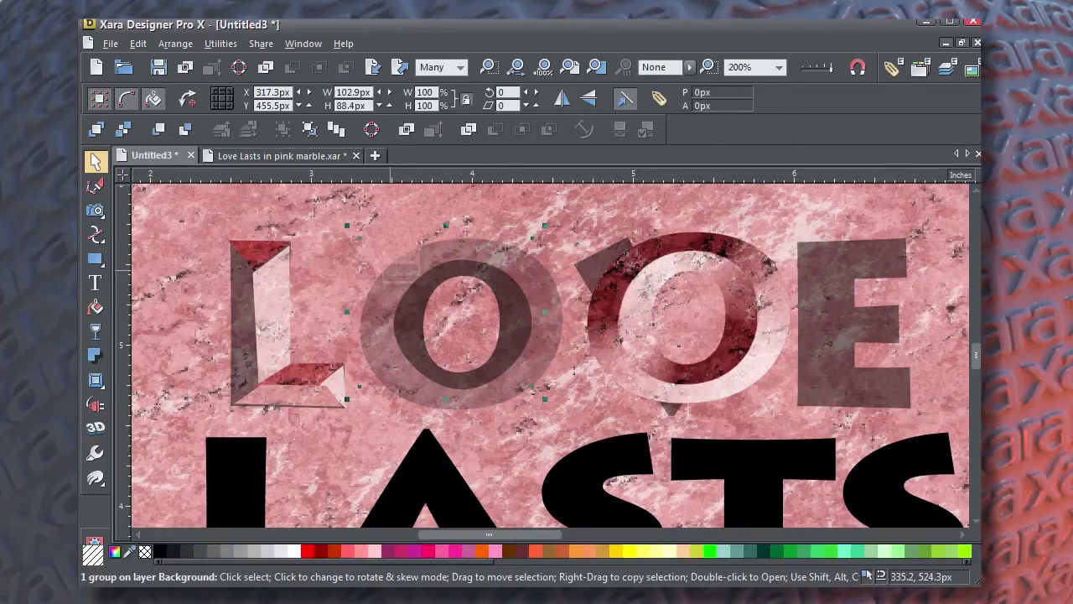
drag(391, 270, 329, 229)
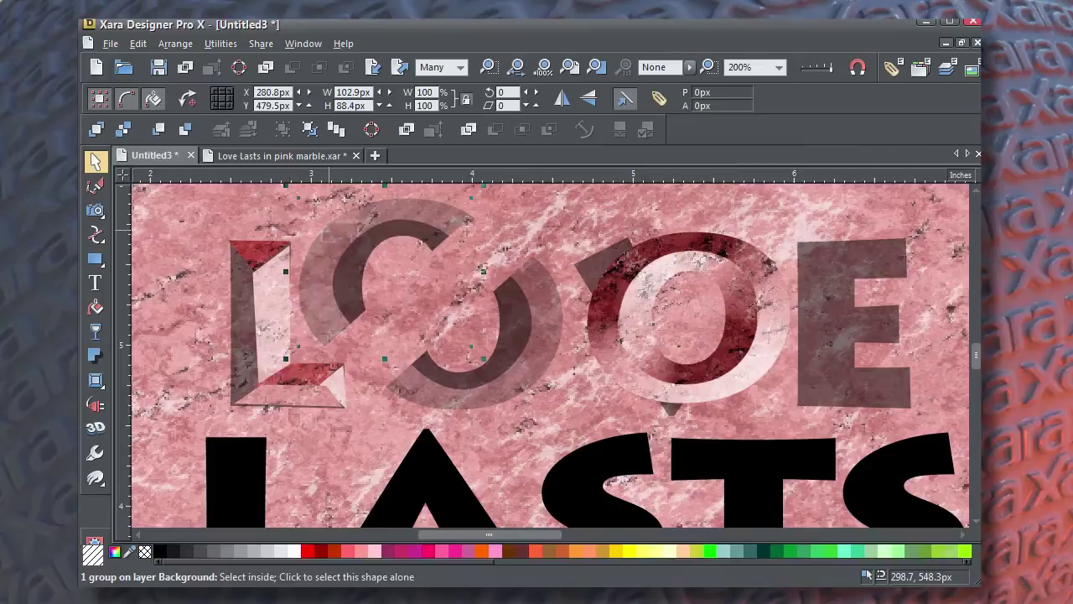
key(ctrl+z)
Step: Ungroup the O's upper-left half and fill its outer piece with the marble 2.jpg bitmap
key(ctrl+u)
click(304, 238)
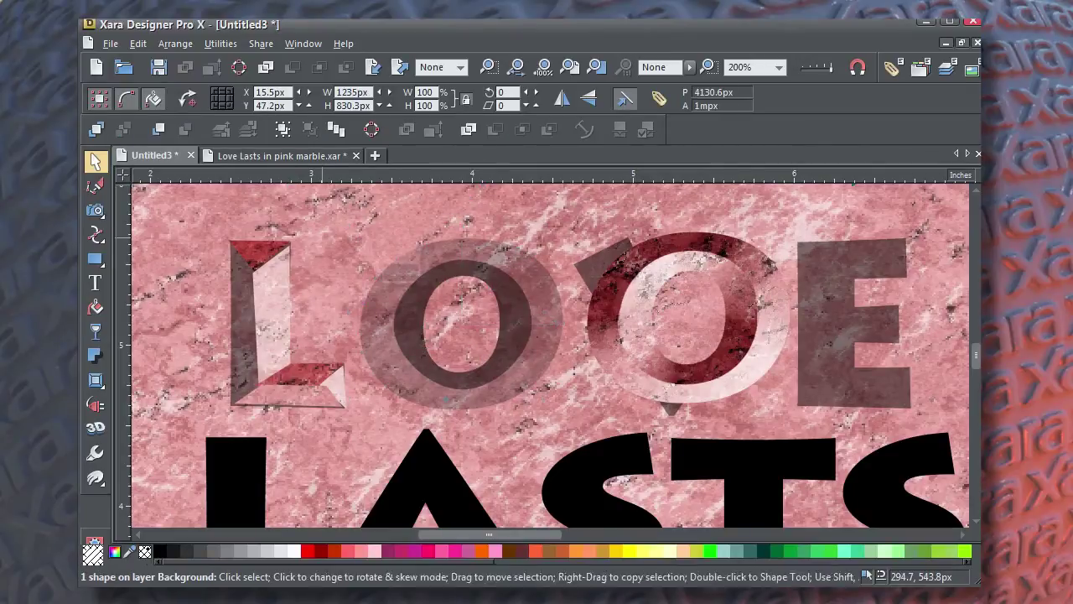
click(391, 279)
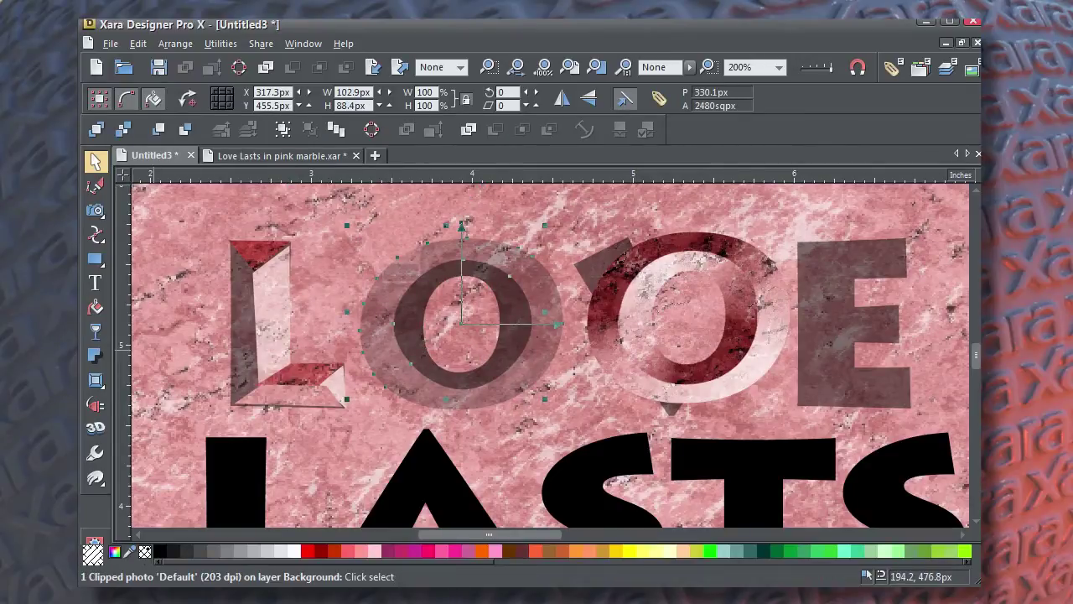
click(96, 308)
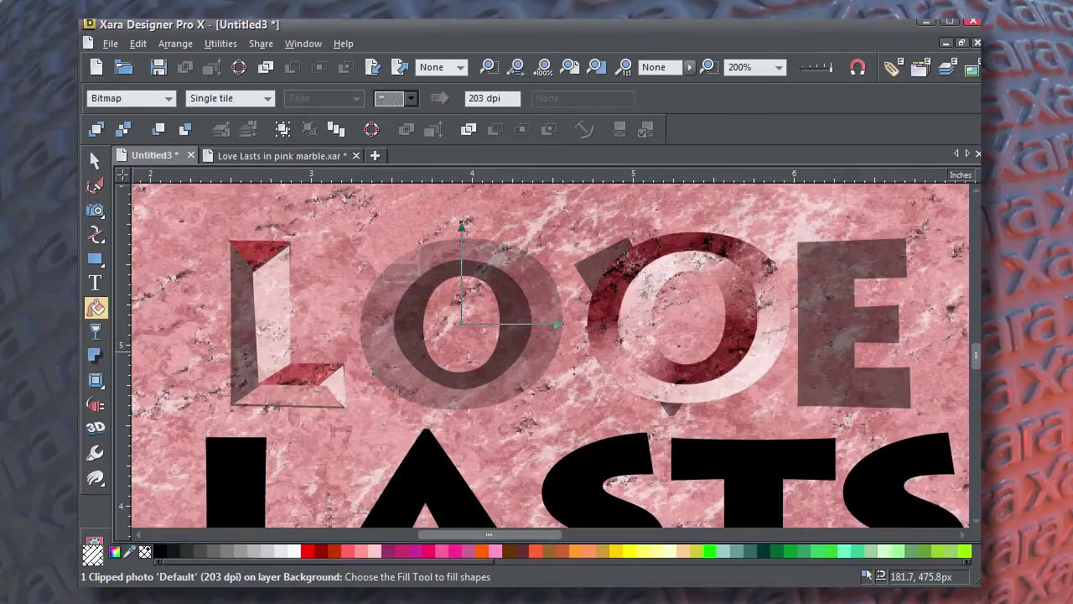
click(410, 98)
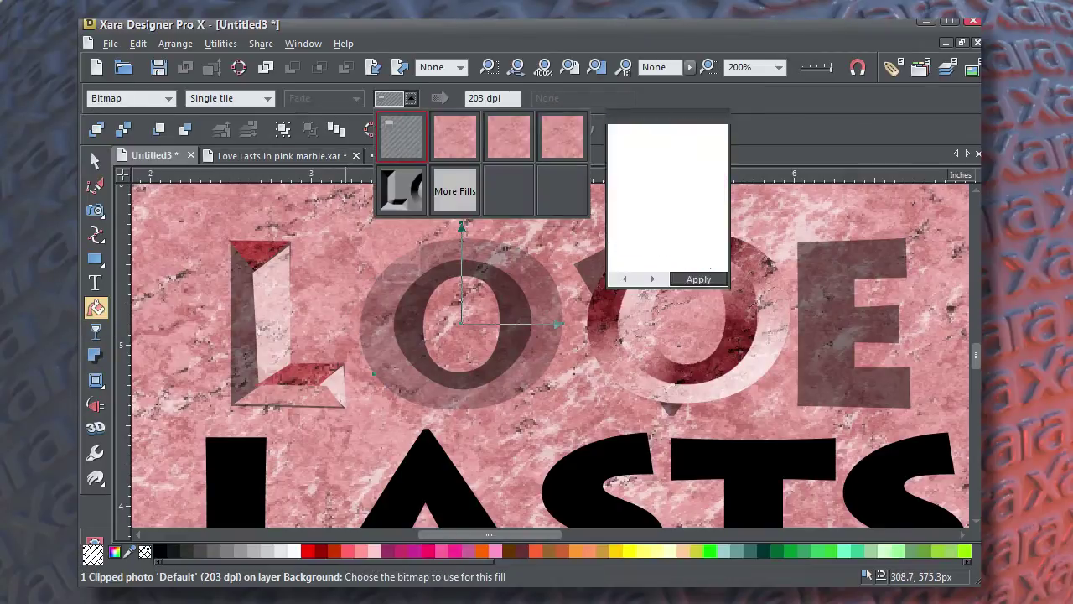
click(561, 136)
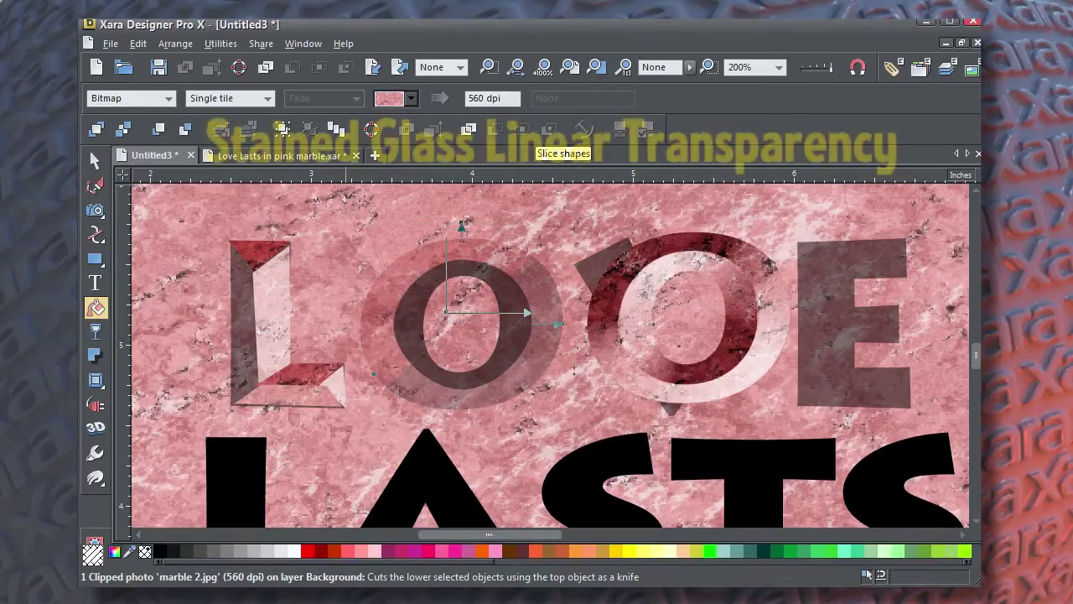
Step: Apply a linear Stained glass transparency diagonally across the O's upper-left outer piece and adjust its direction
click(95, 332)
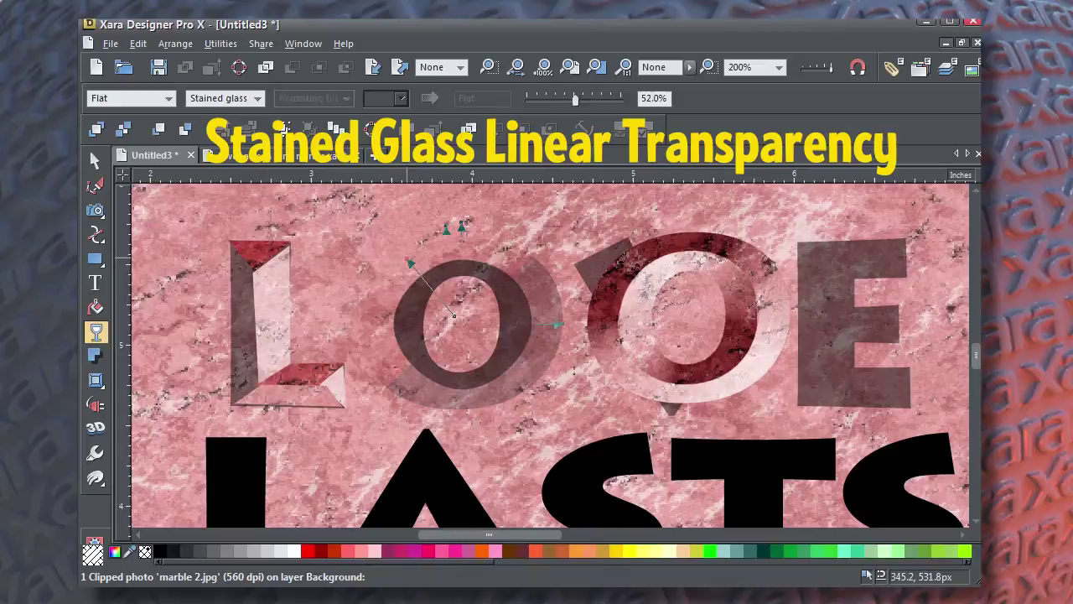
drag(373, 374, 407, 258)
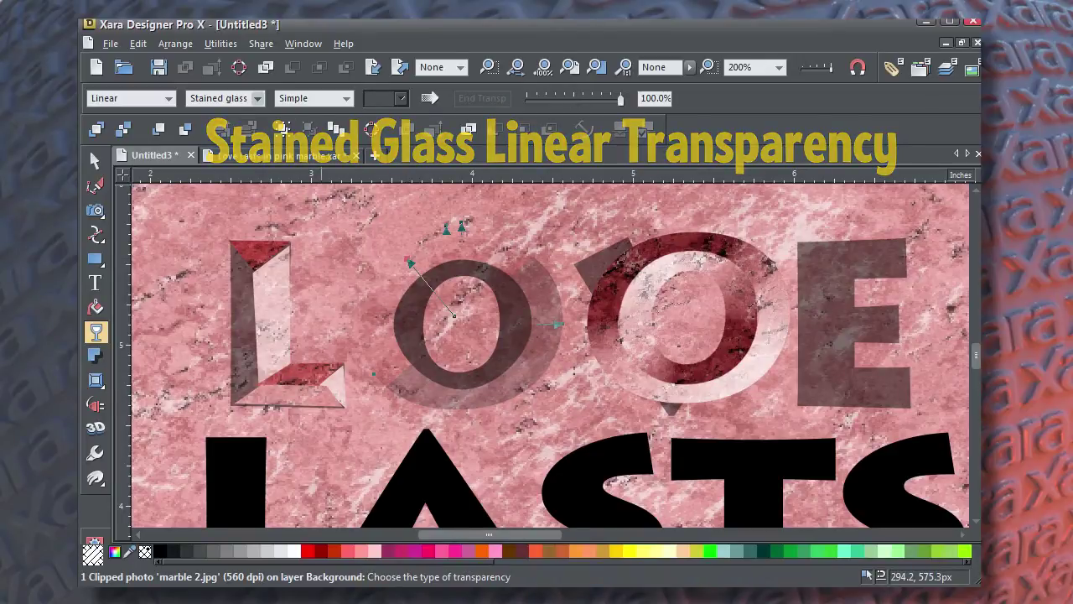
click(257, 98)
click(222, 124)
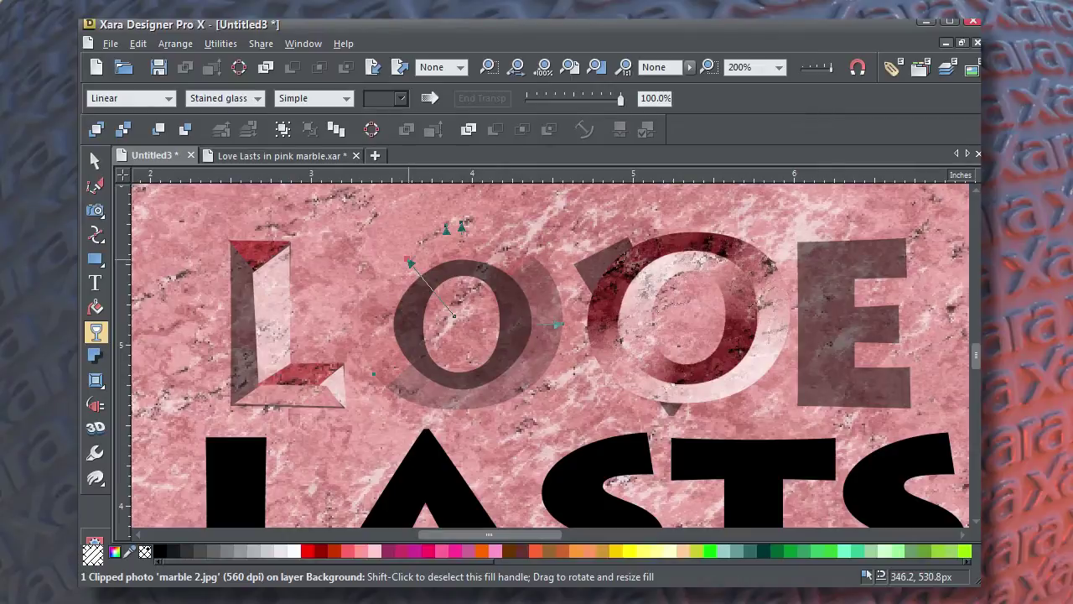
drag(408, 258, 459, 327)
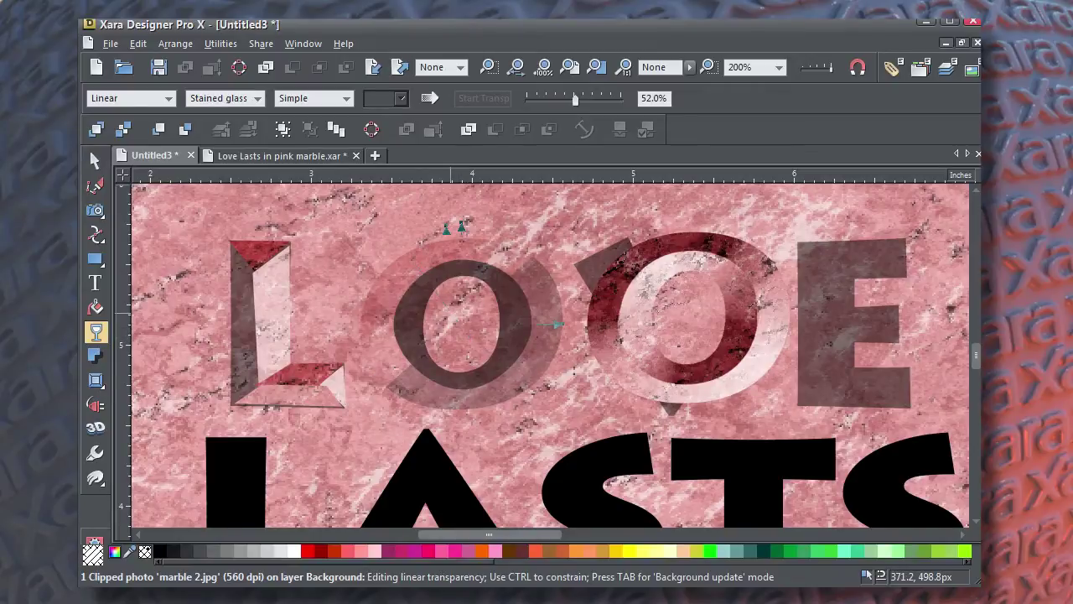
drag(555, 325, 555, 325)
Step: Set the photo brightness of the O's upper-left outer piece to -100
click(94, 161)
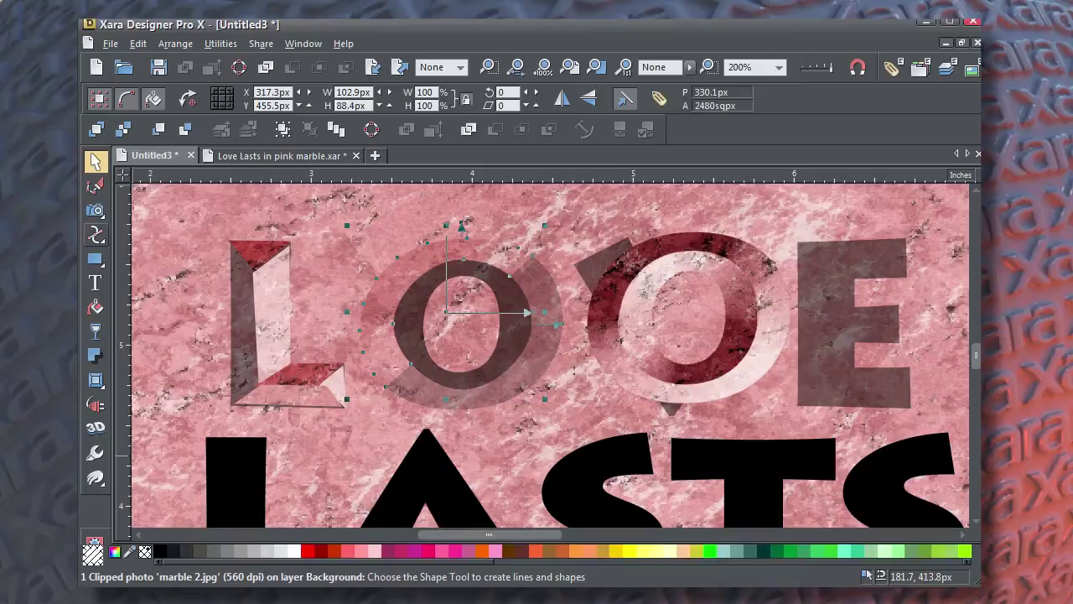
click(95, 209)
click(401, 98)
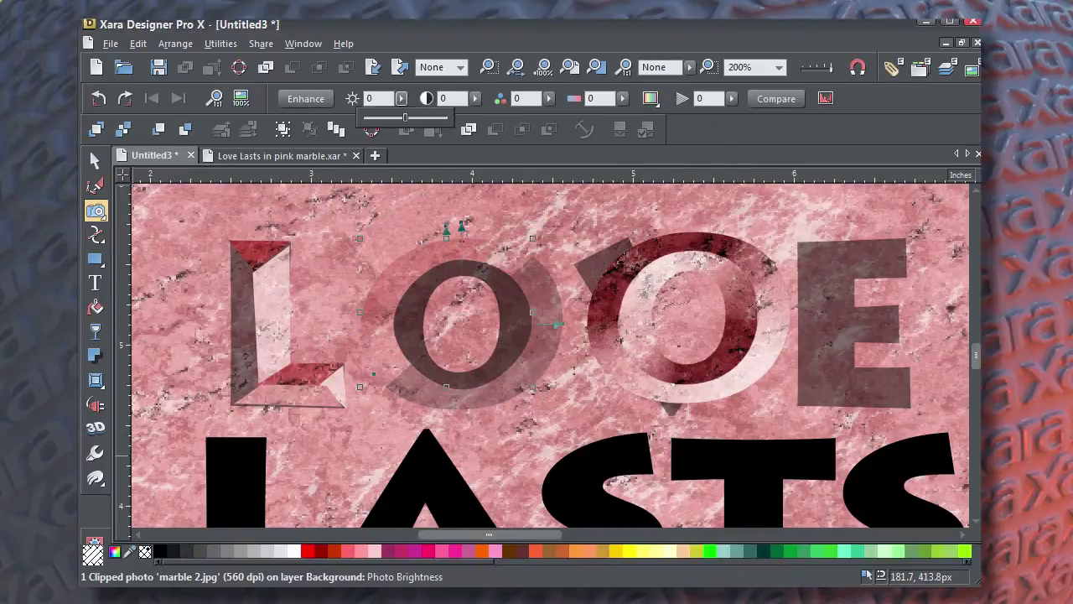
drag(389, 118, 366, 117)
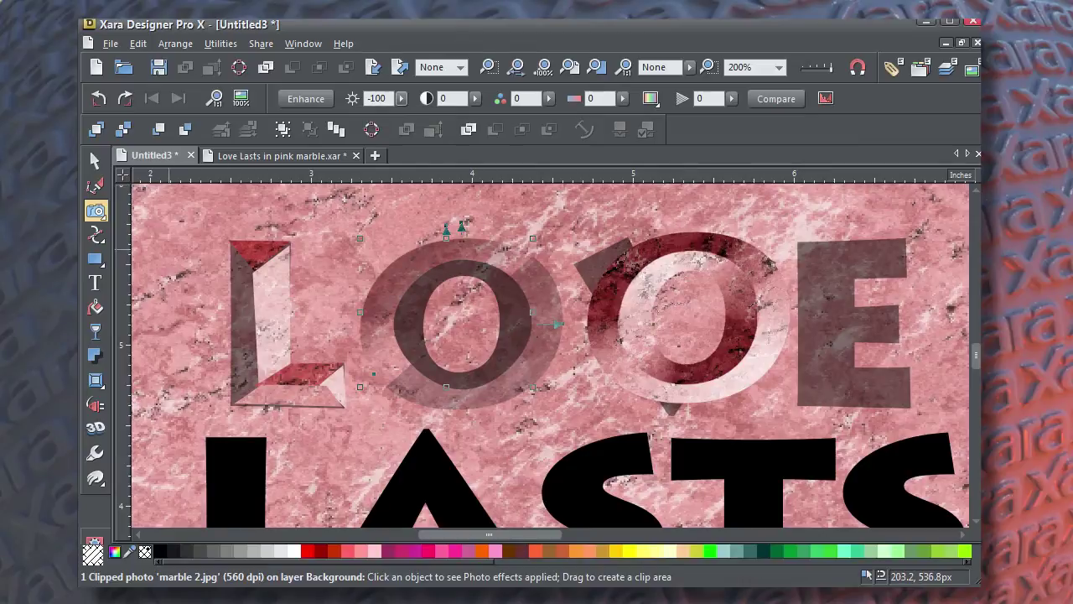
click(95, 160)
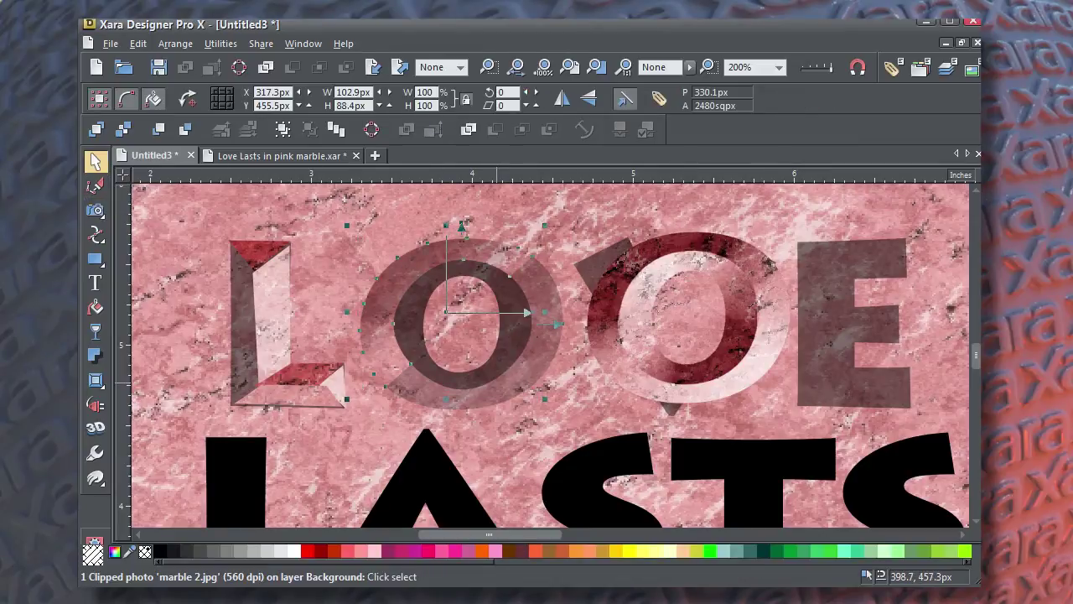
Step: Fill the outer piece of the O's lower-right half with the marble 2.jpg bitmap
click(495, 383)
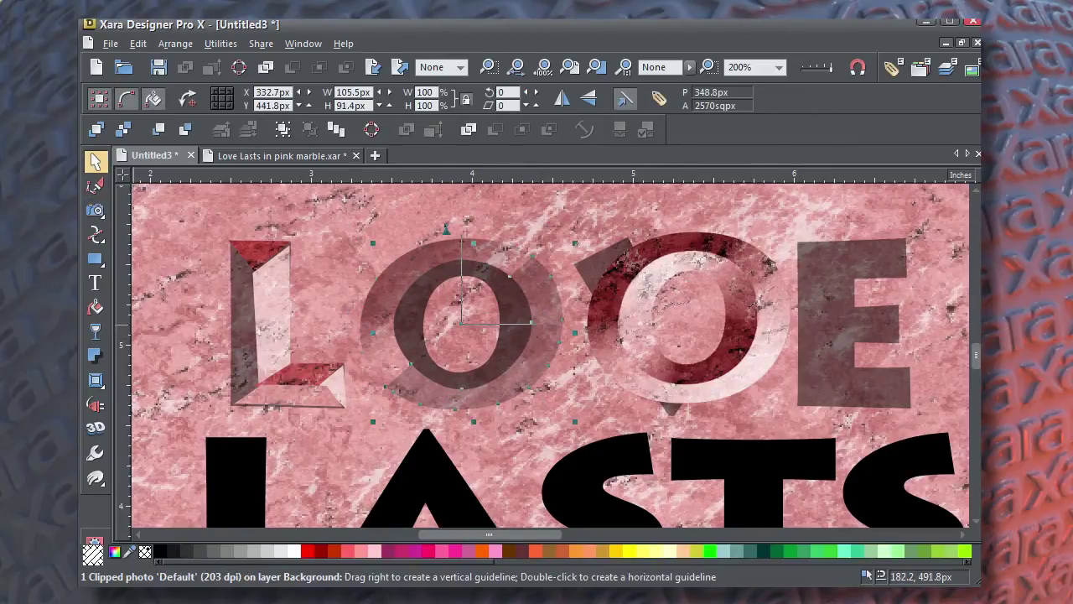
click(95, 308)
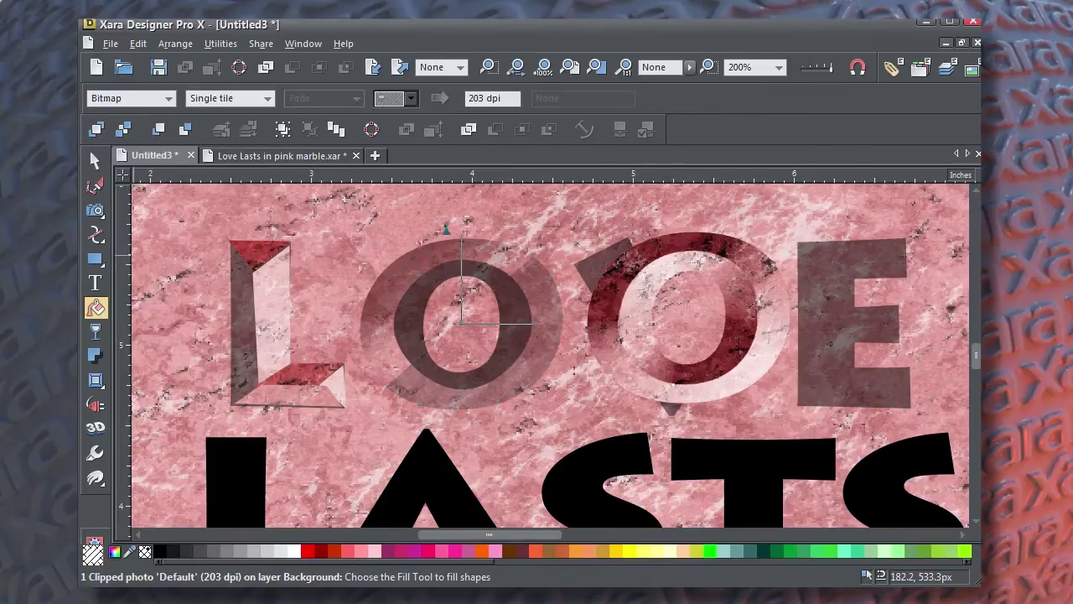
click(410, 98)
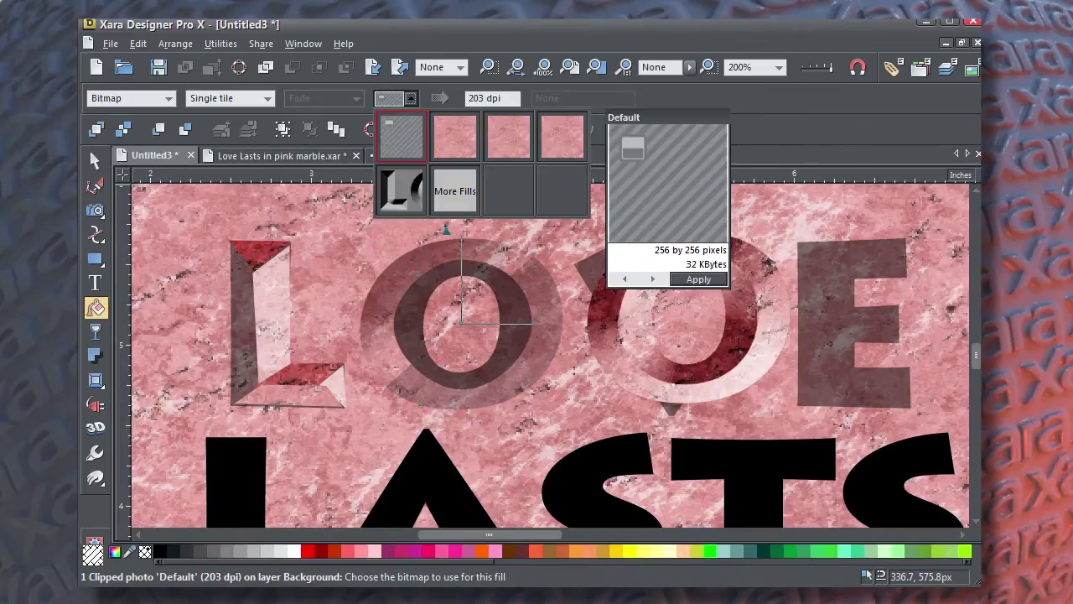
click(563, 137)
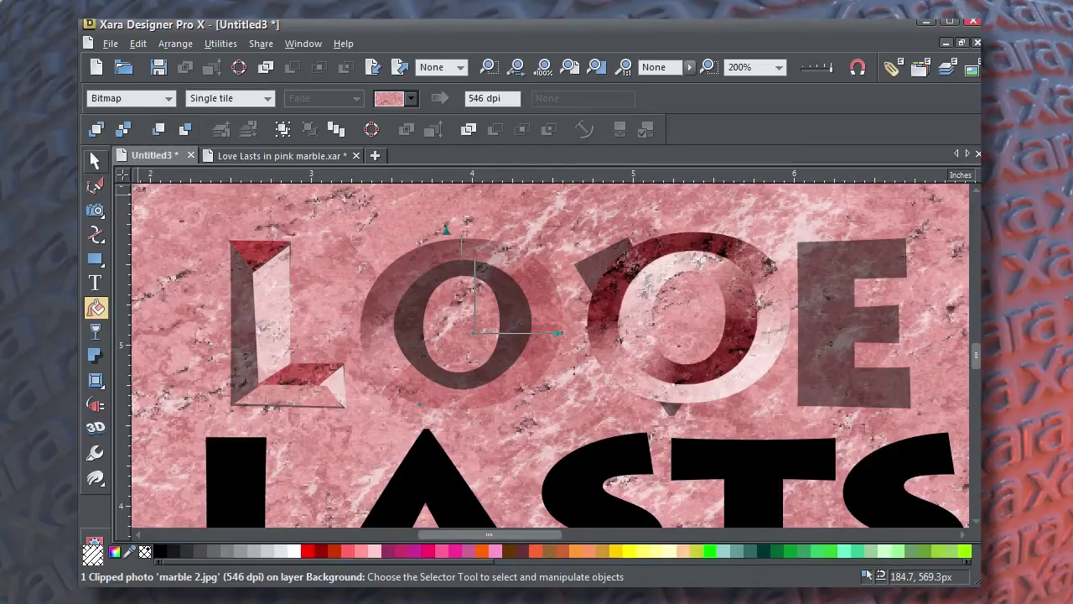
click(95, 160)
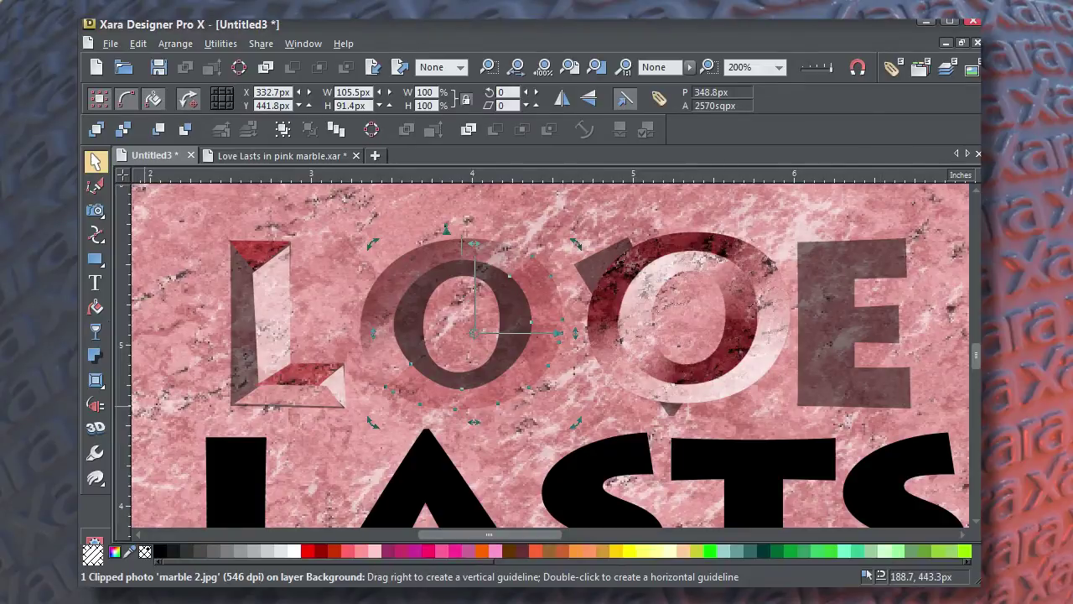
Step: Apply a linear Bleach transparency diagonally across the O's lower-right outer piece, running from its outer edge toward the letter's centre
click(94, 332)
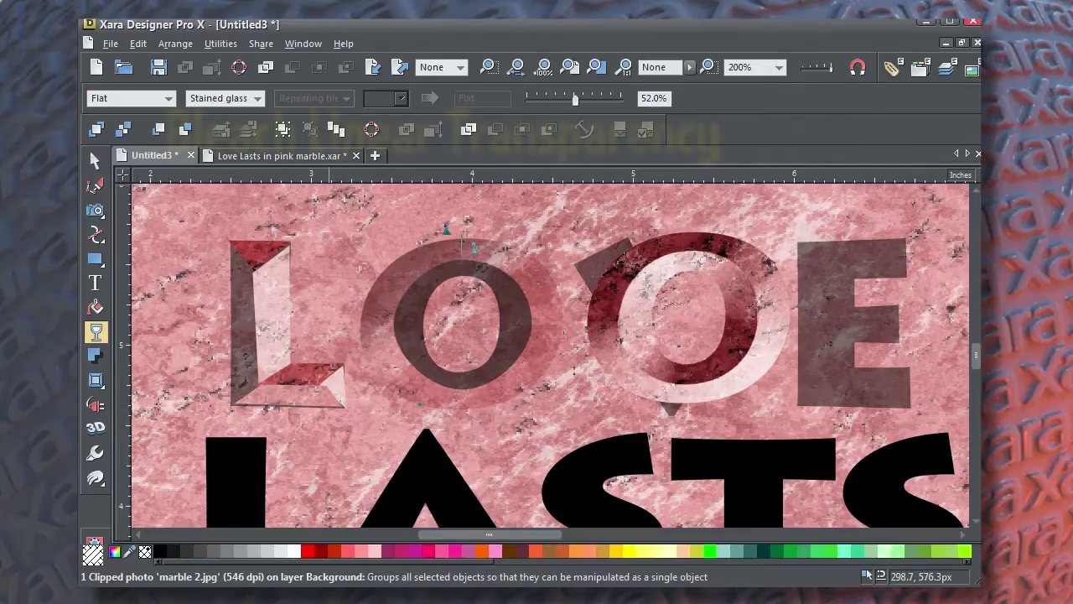
click(224, 98)
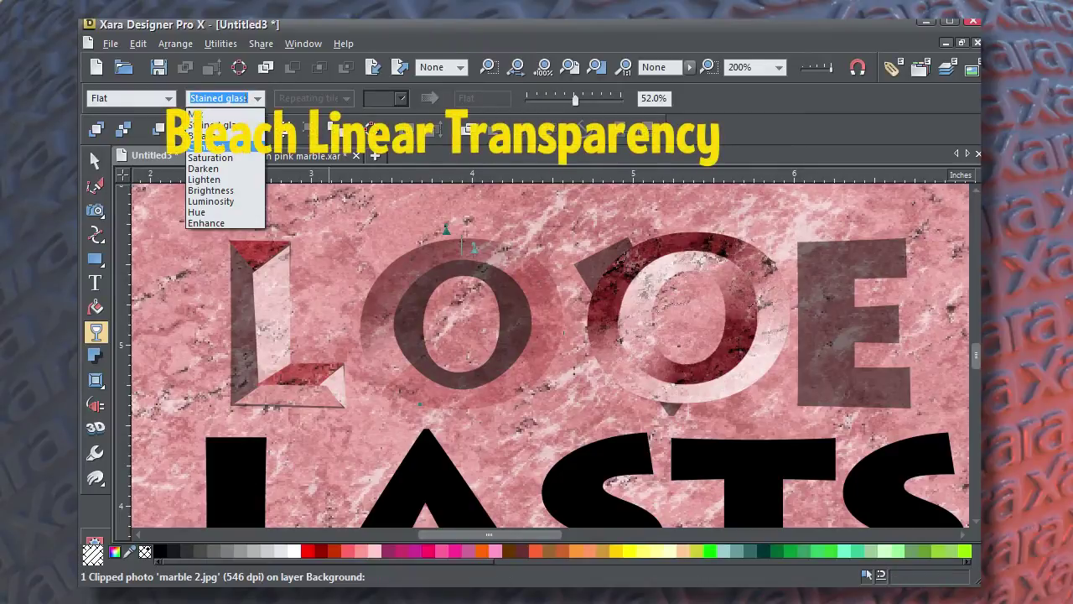
click(203, 135)
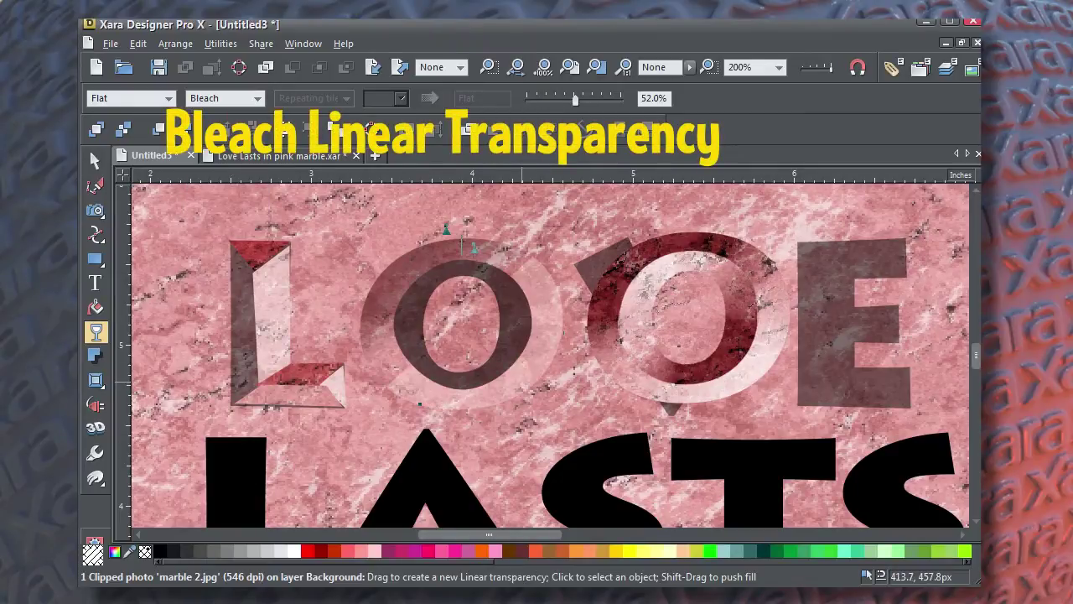
drag(521, 381, 464, 328)
click(94, 160)
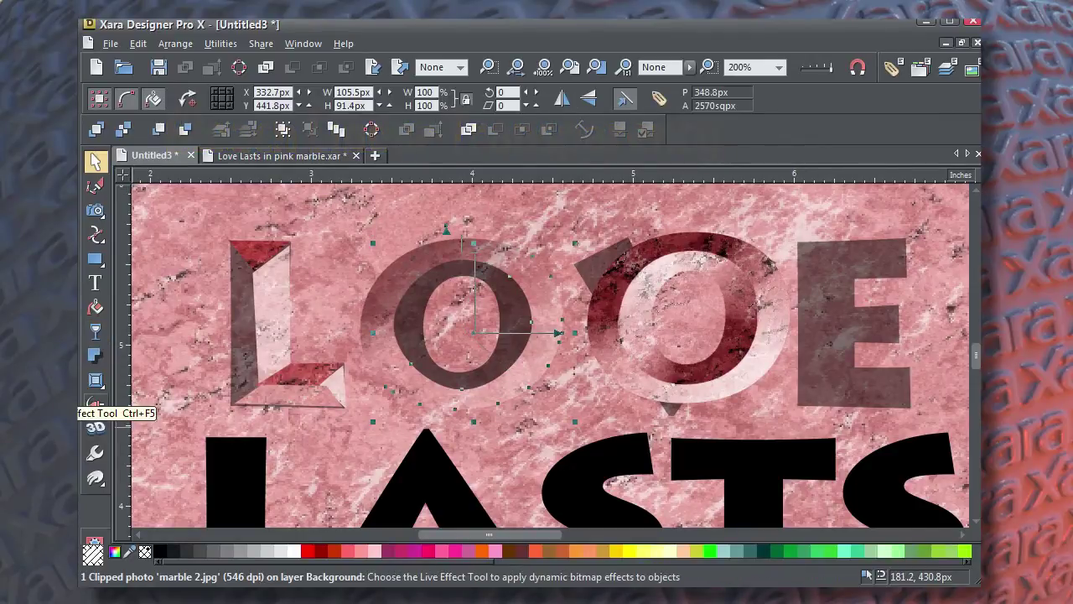
Step: Set the photo brightness of the O's lower-right outer piece to 95
click(95, 209)
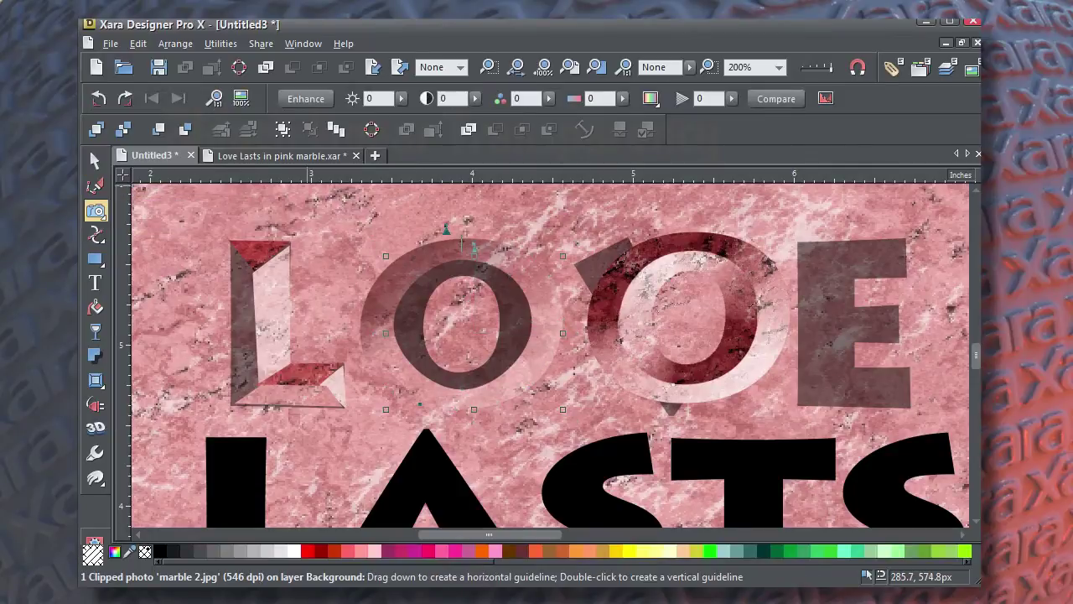
click(401, 98)
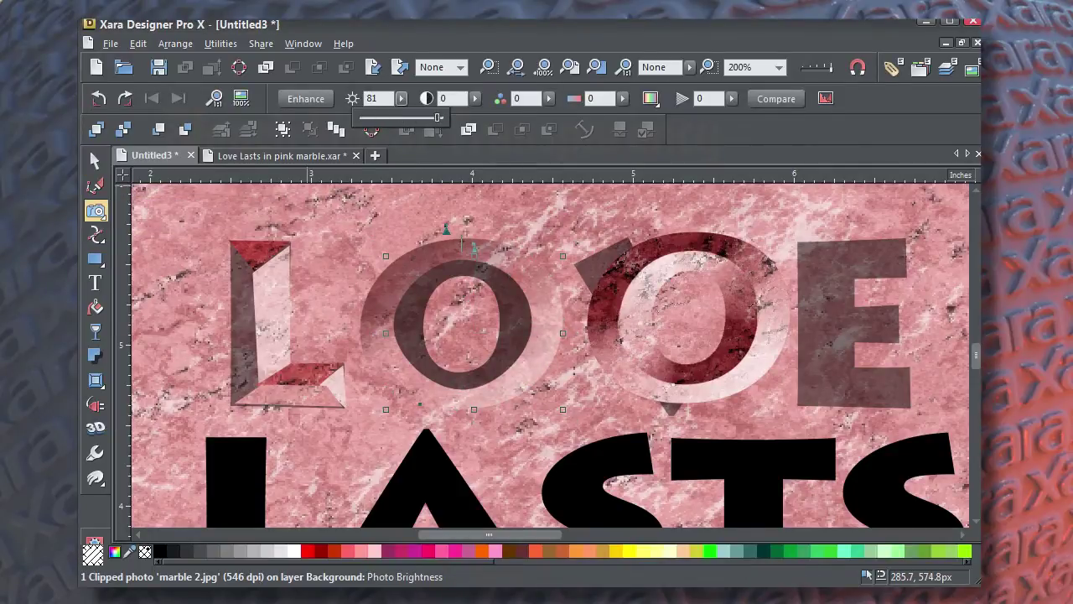
drag(438, 118, 443, 117)
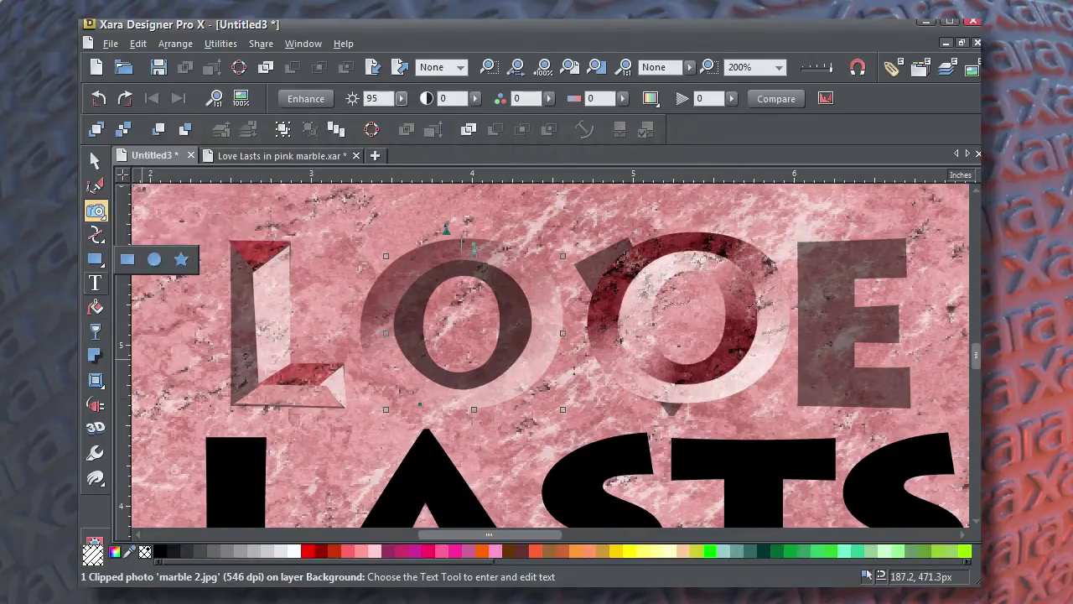
Step: Shorten the linear transparency on the O's lower-right outer piece by moving its end closer to the outer edge
click(96, 331)
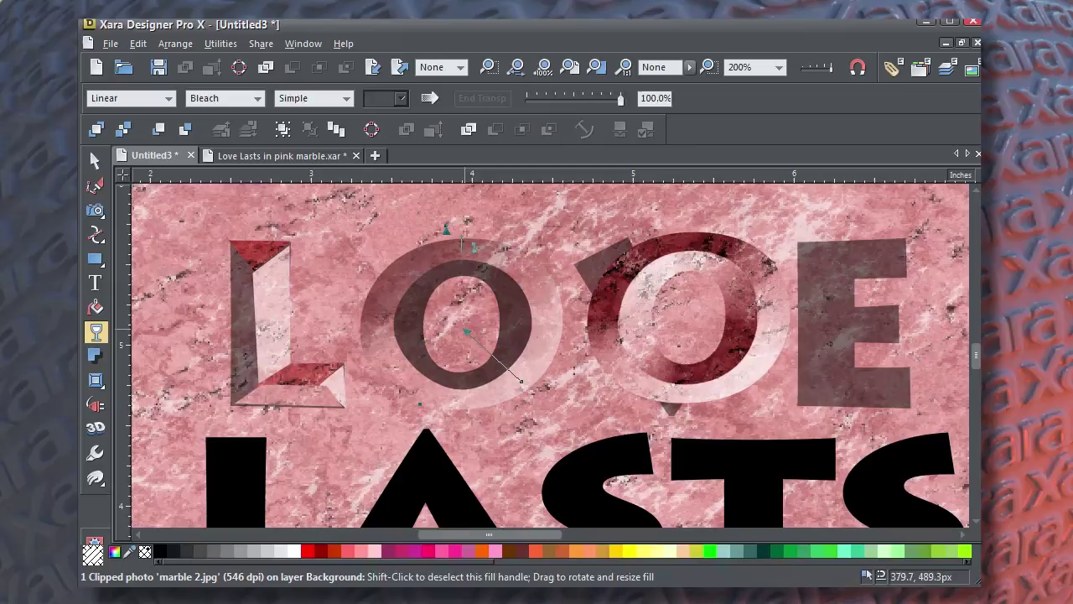
drag(465, 332, 485, 344)
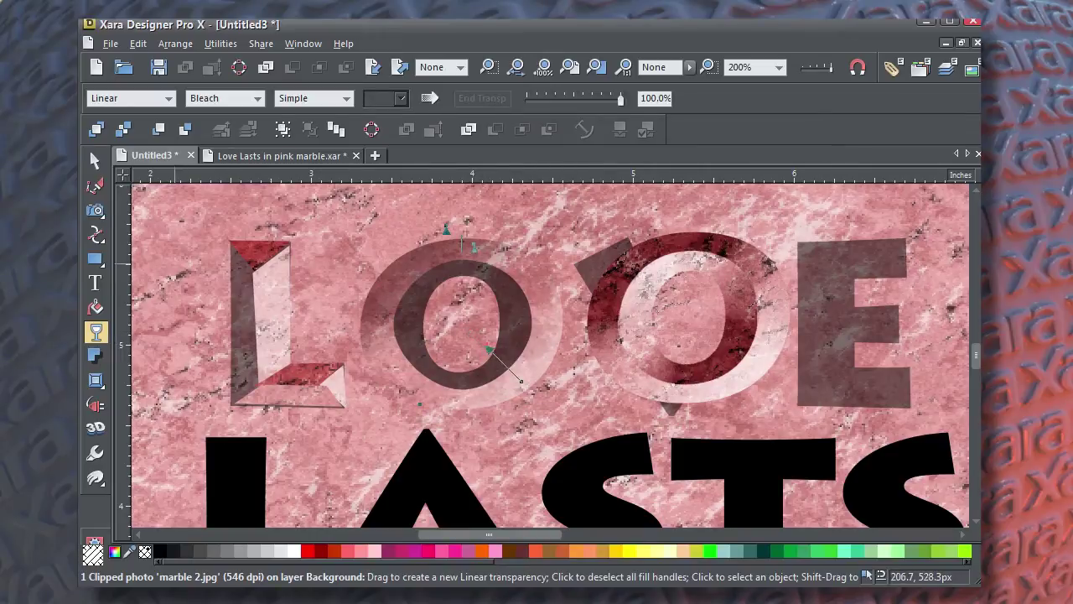
click(95, 160)
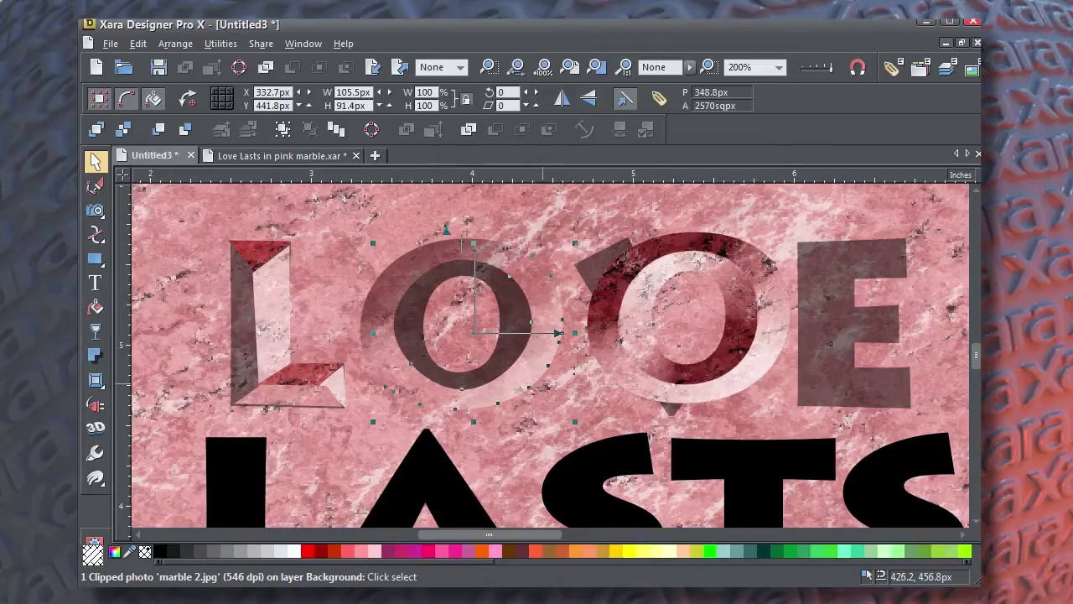
Step: Fill the inner piece of the O's upper-left half with the marble 2.jpg bitmap
click(406, 292)
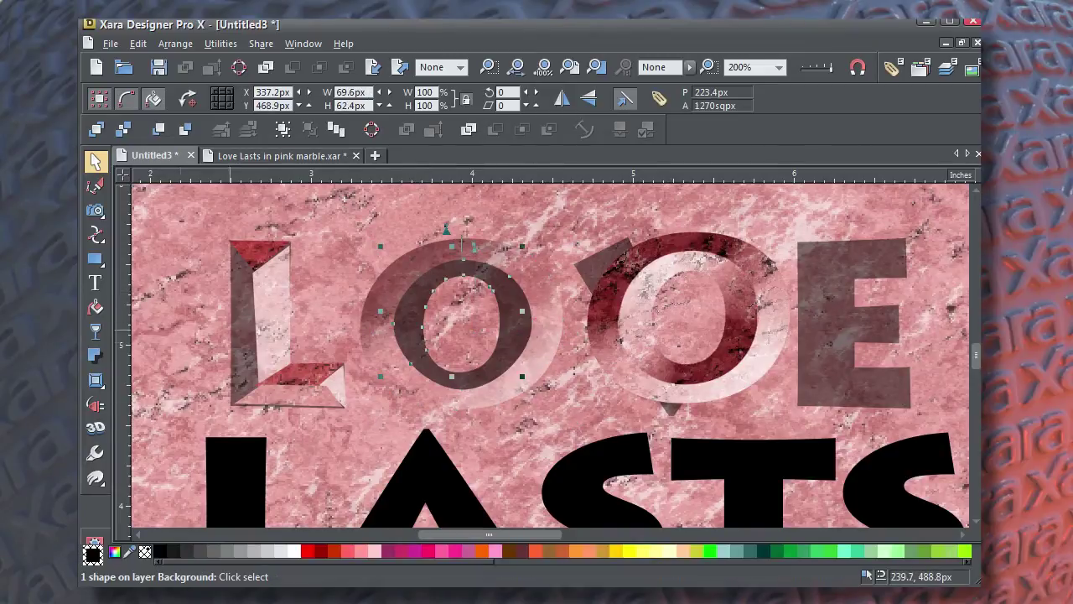
click(95, 307)
click(95, 283)
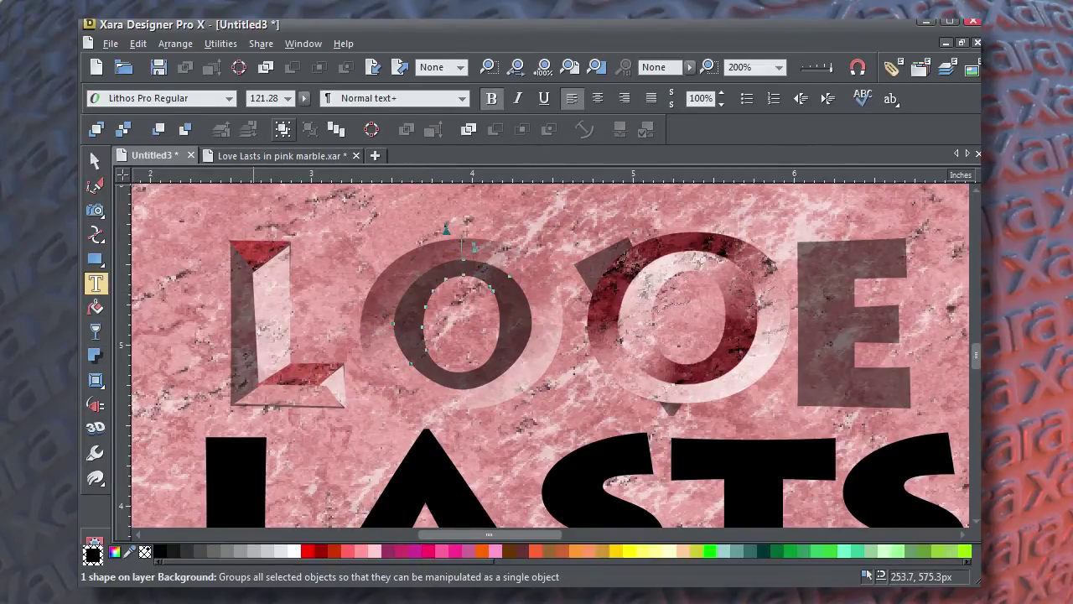
click(94, 307)
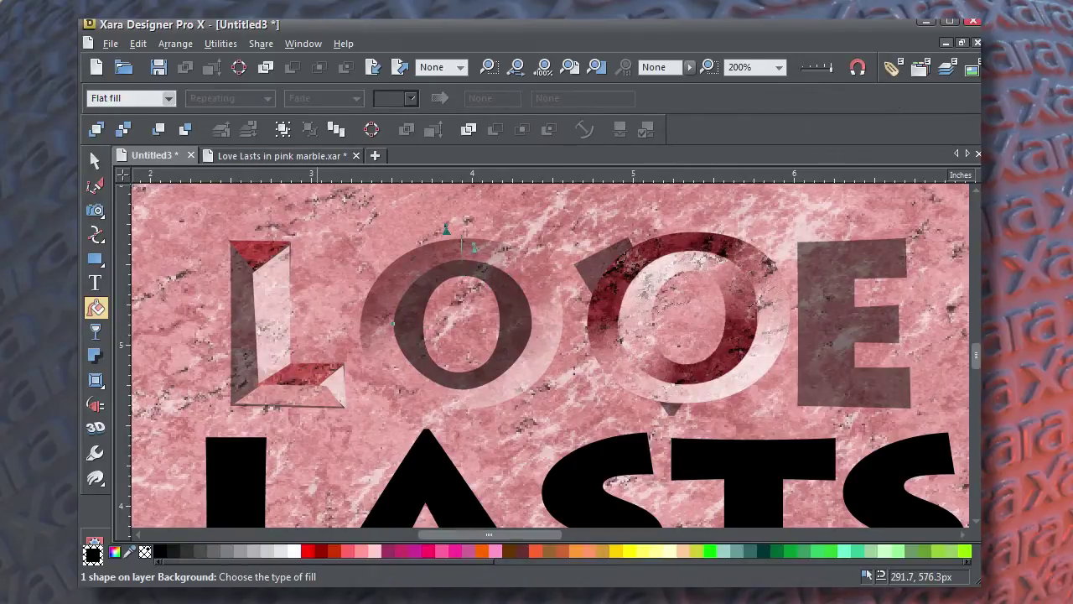
click(130, 98)
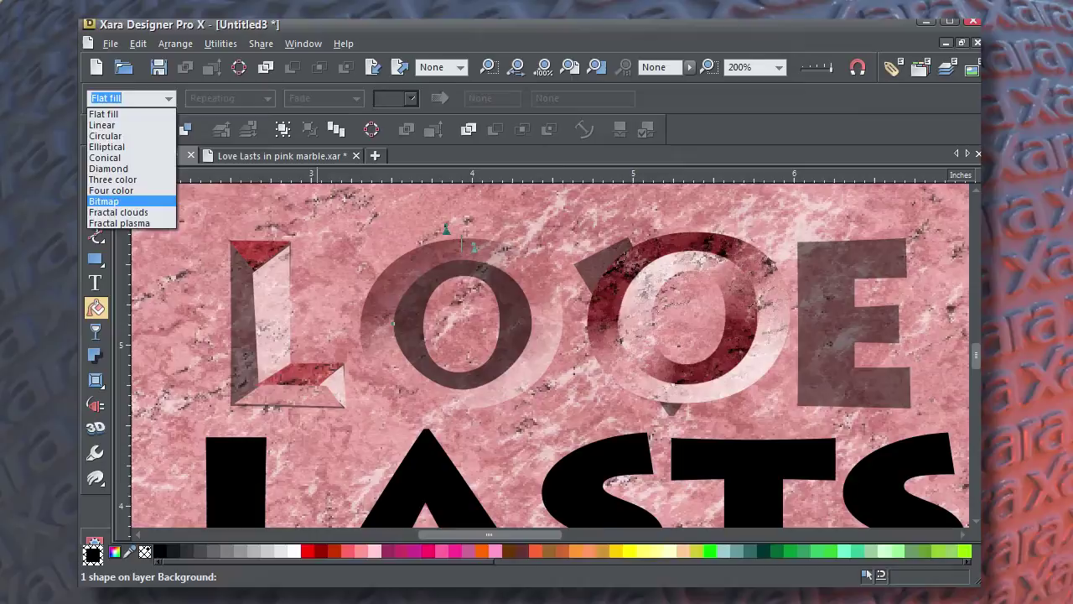
click(104, 201)
click(410, 98)
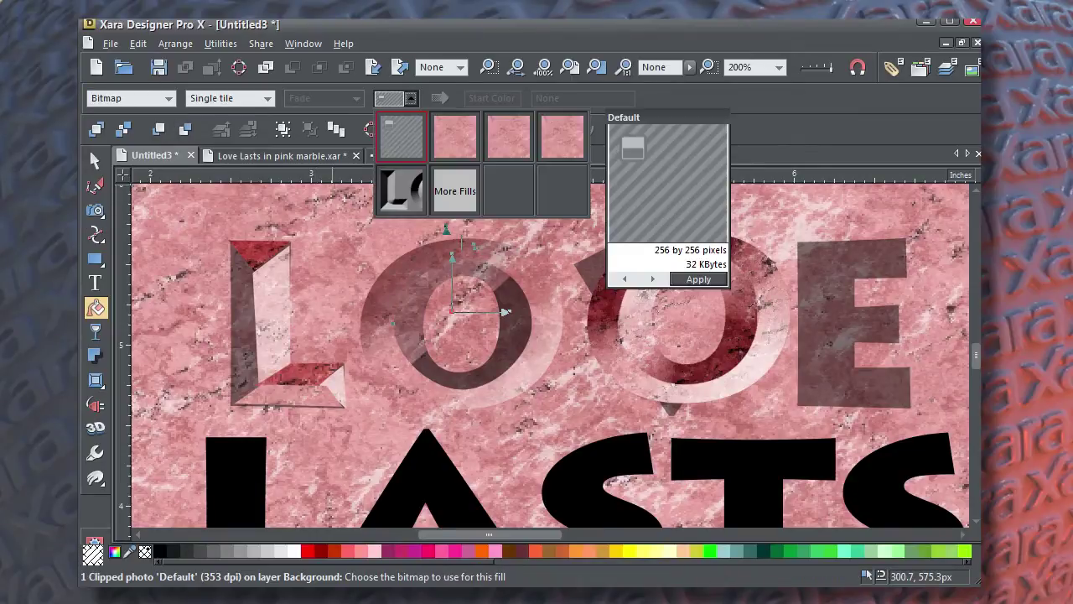
click(550, 134)
Step: Apply a short linear Bleach transparency diagonally across the O's upper-left inner piece, pointing toward the letter's centre
key(F6)
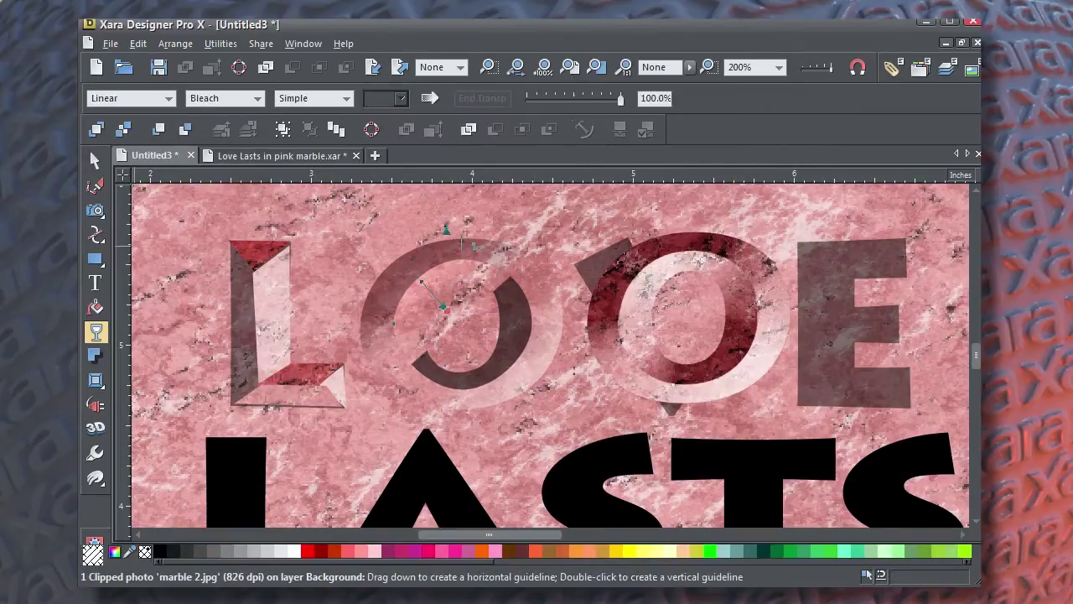
drag(422, 282, 427, 286)
click(95, 161)
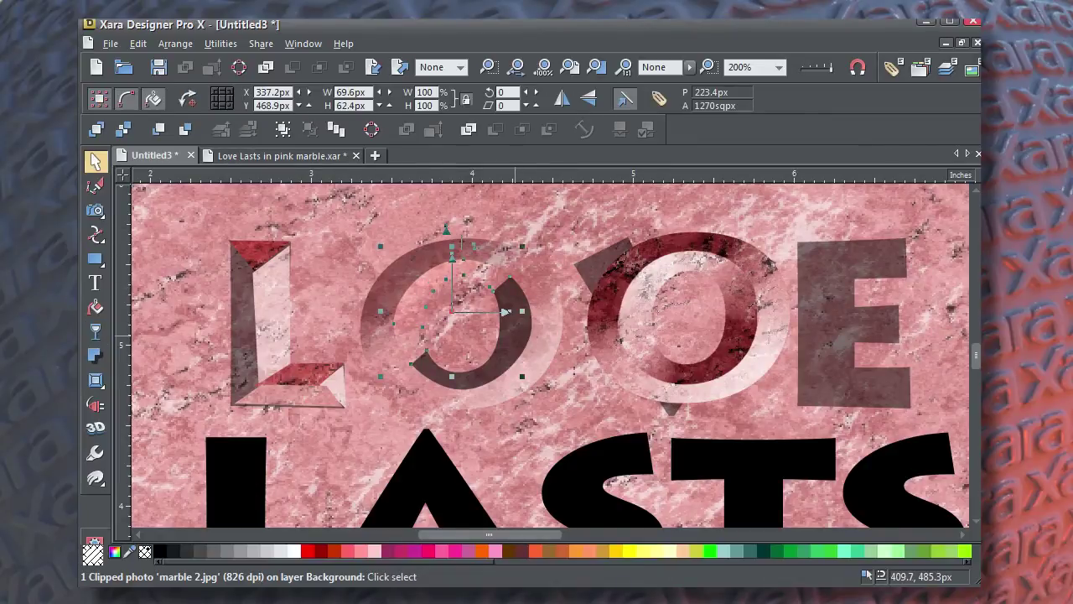
Step: Apply a linear Stained glass transparency diagonally across the inner piece of the O's lower-right half
click(515, 334)
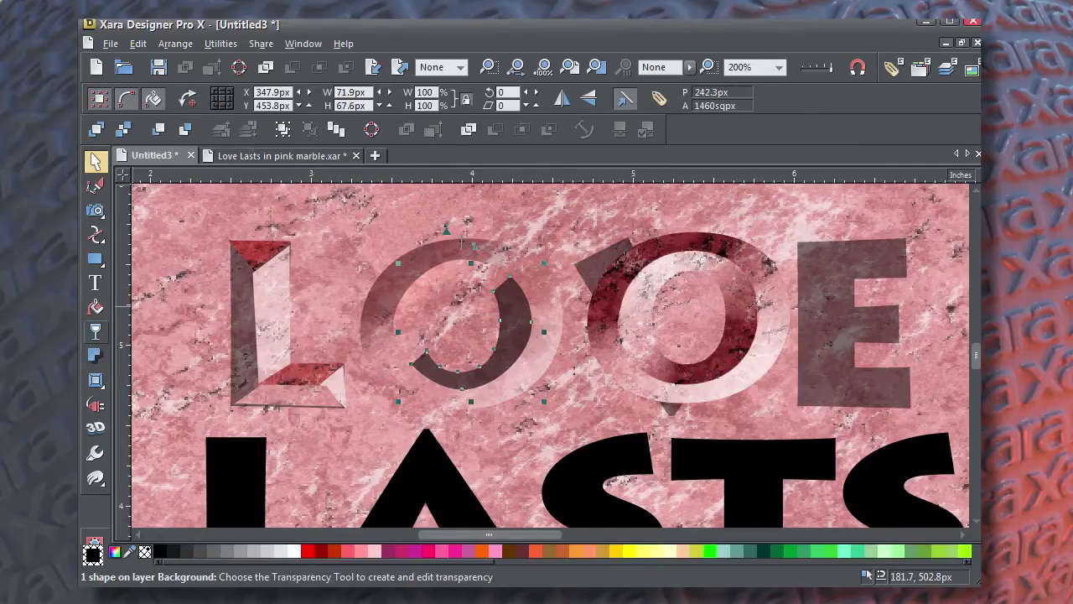
click(95, 331)
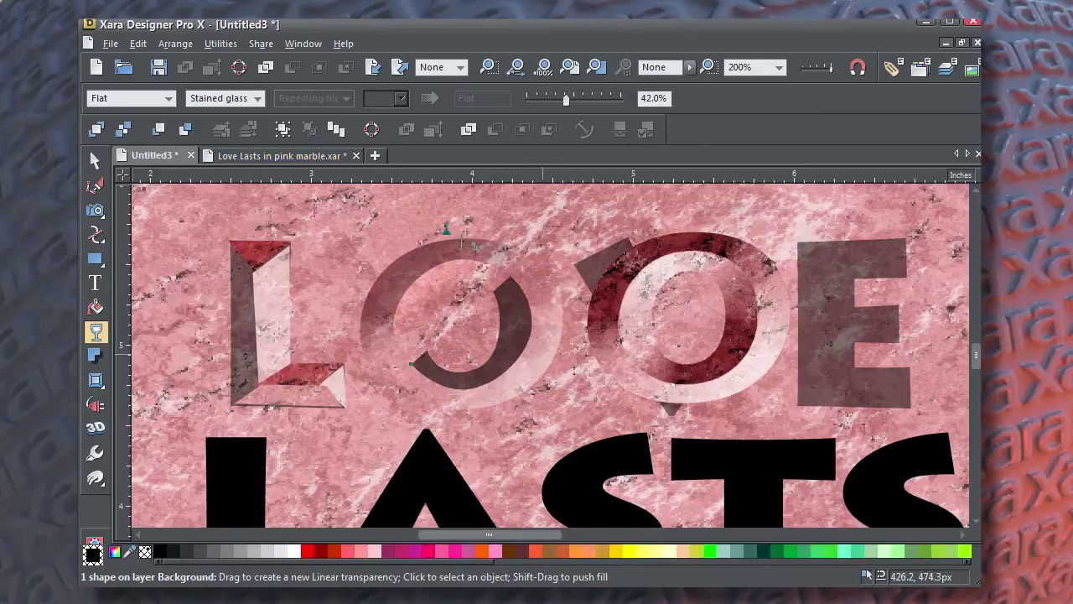
drag(459, 333, 501, 378)
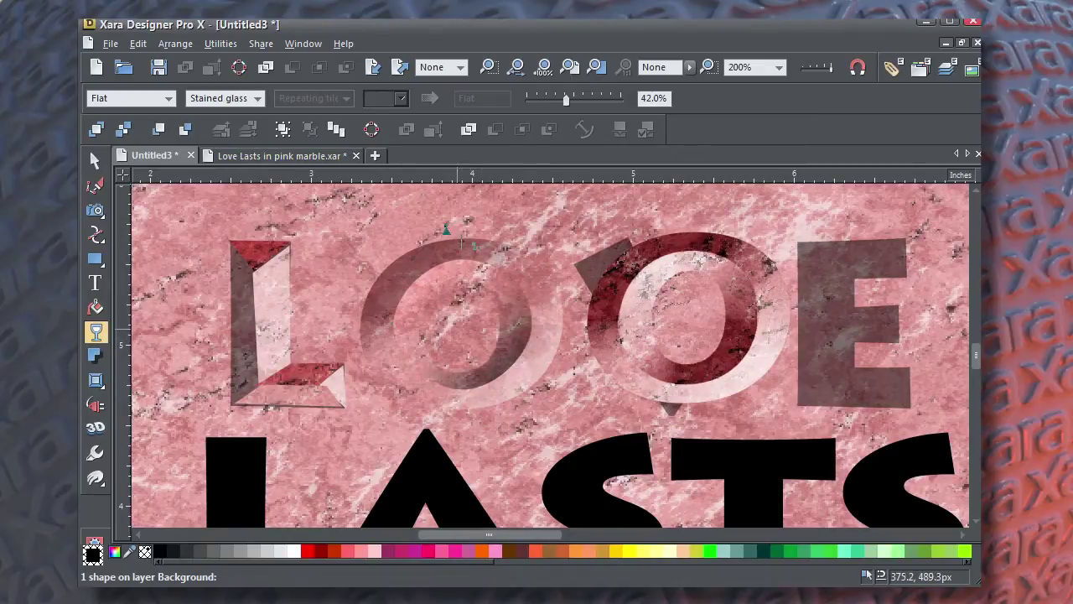
Step: Fill the O's lower-right inner piece with the marble 2.jpg bitmap
click(95, 307)
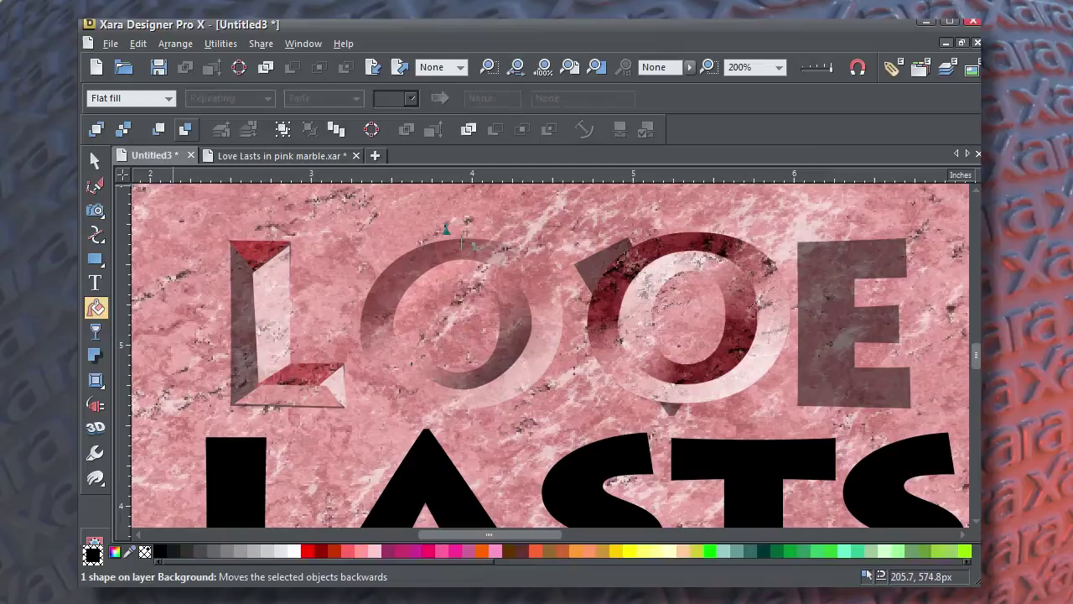
click(130, 98)
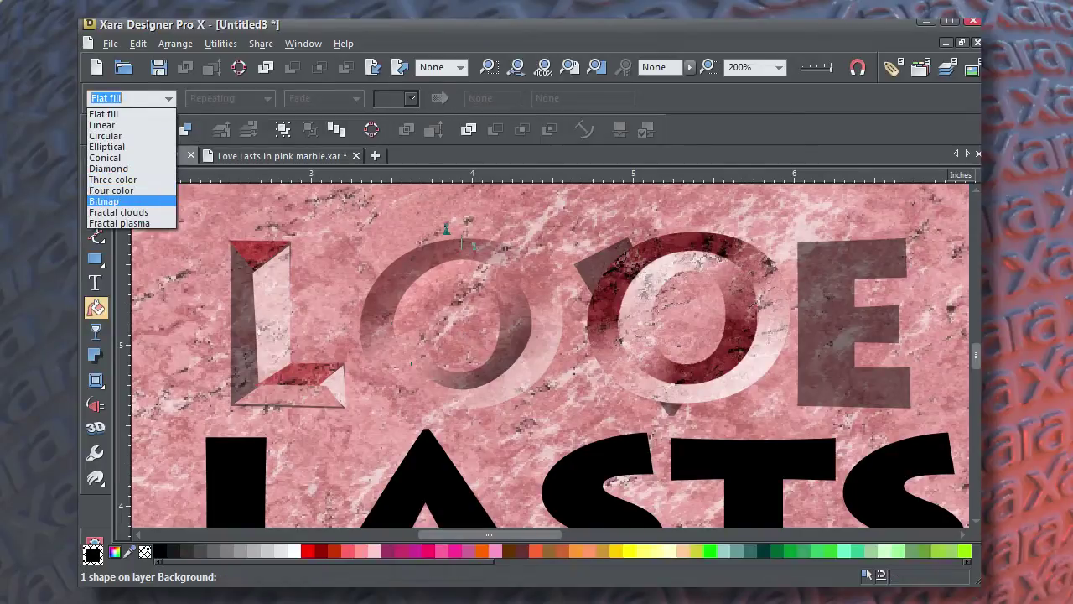
click(105, 202)
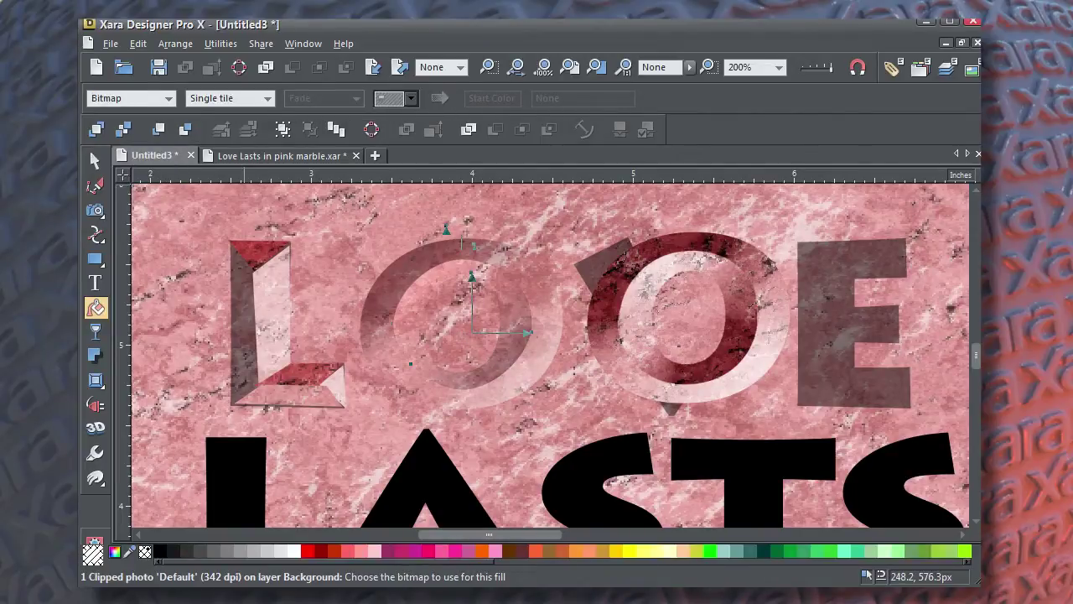
click(390, 98)
click(564, 134)
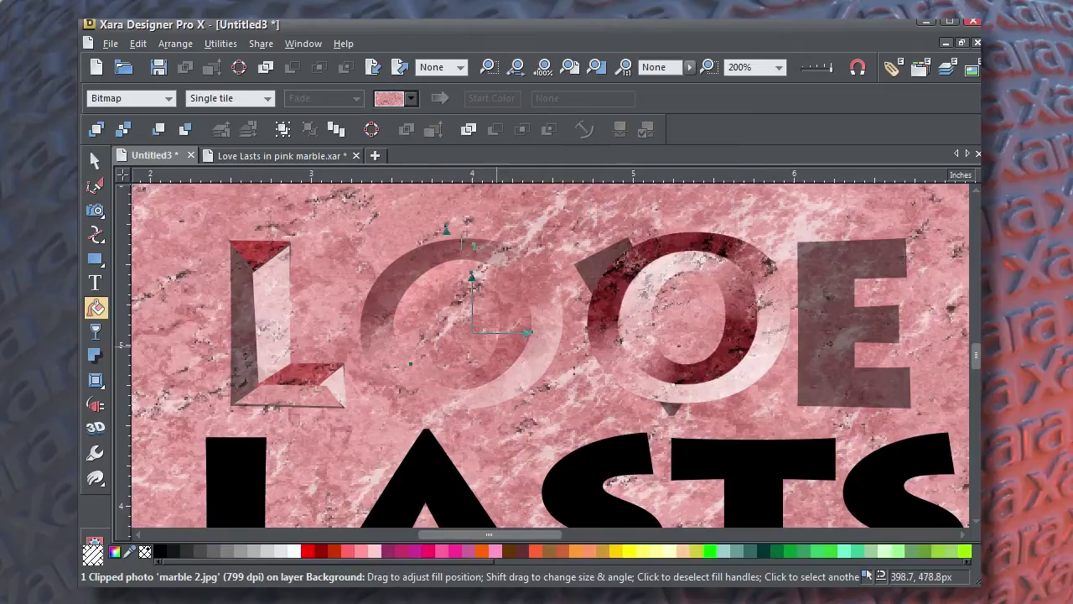
Step: Adjust the direction and length of the linear Stained glass transparency on the O's lower-right inner piece
click(95, 331)
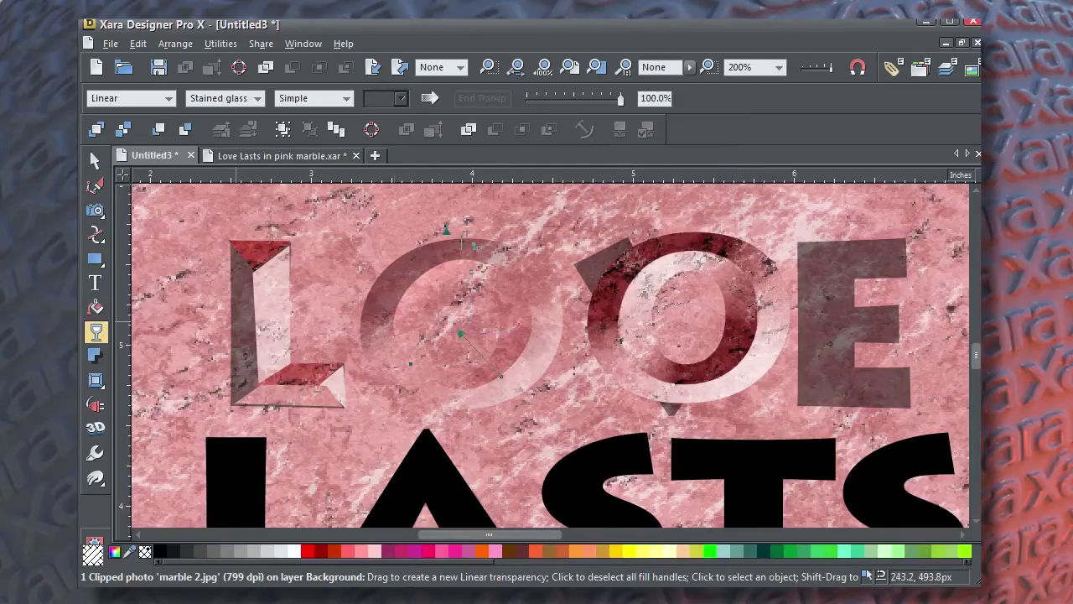
drag(501, 375, 470, 325)
drag(501, 375, 492, 361)
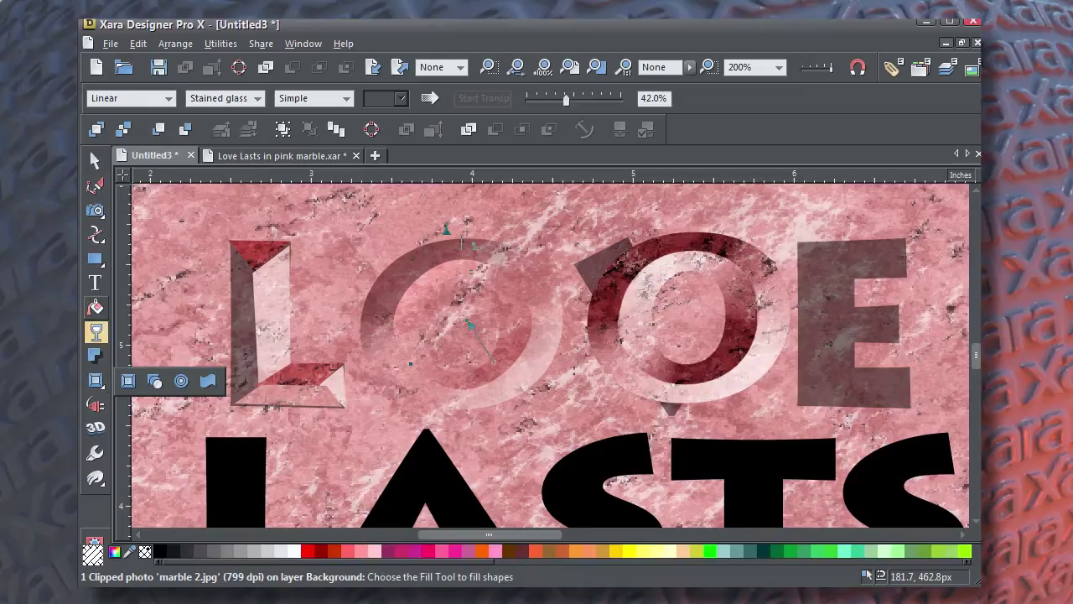
Step: Set the photo brightness of the O's lower-right inner piece to -100 and deselect the piece
click(95, 307)
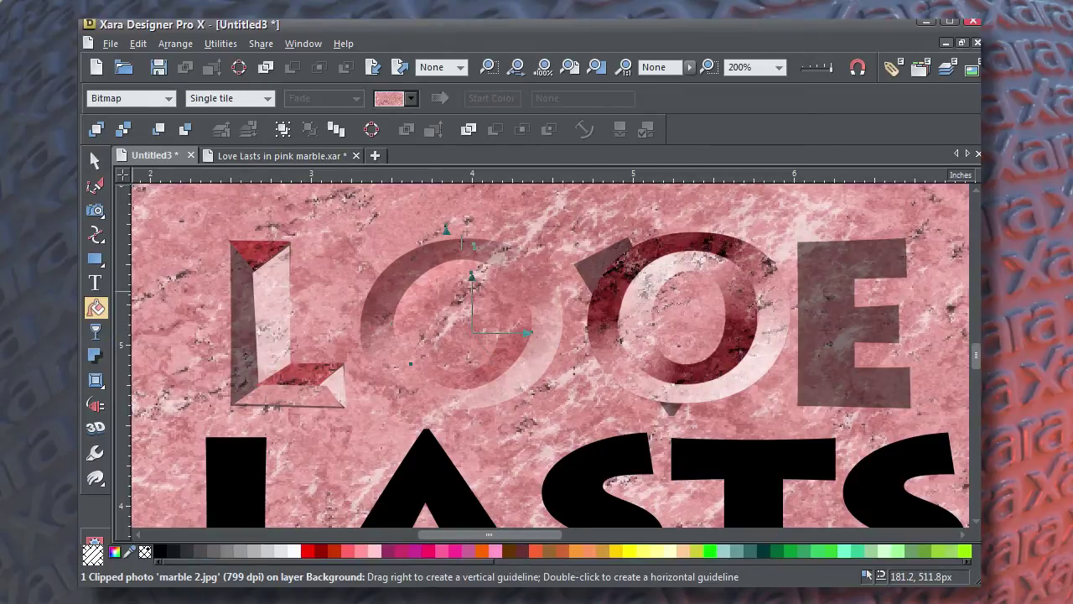
click(95, 209)
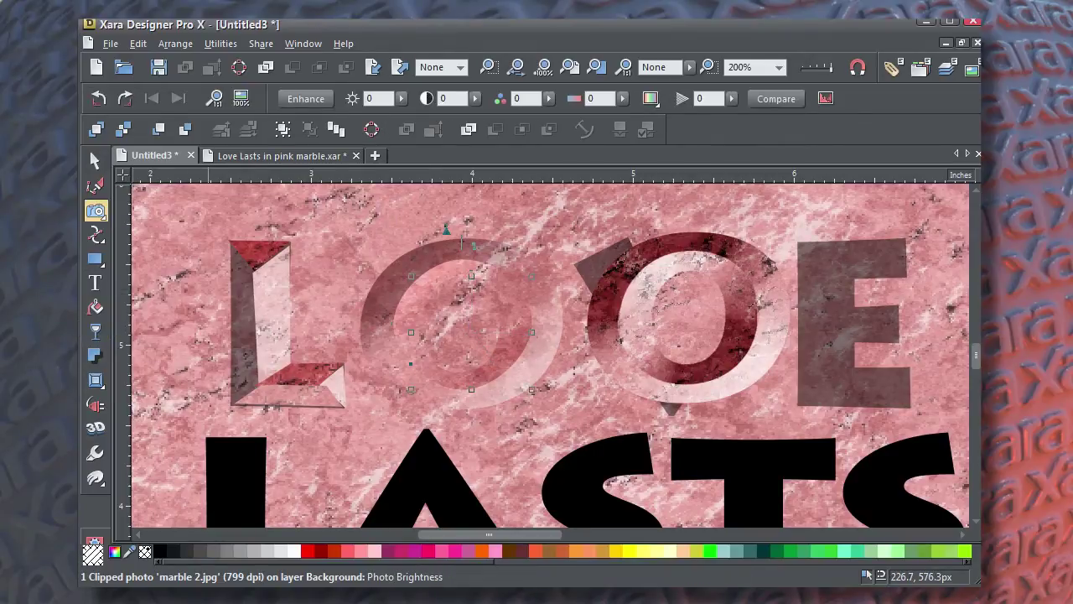
drag(402, 99, 358, 117)
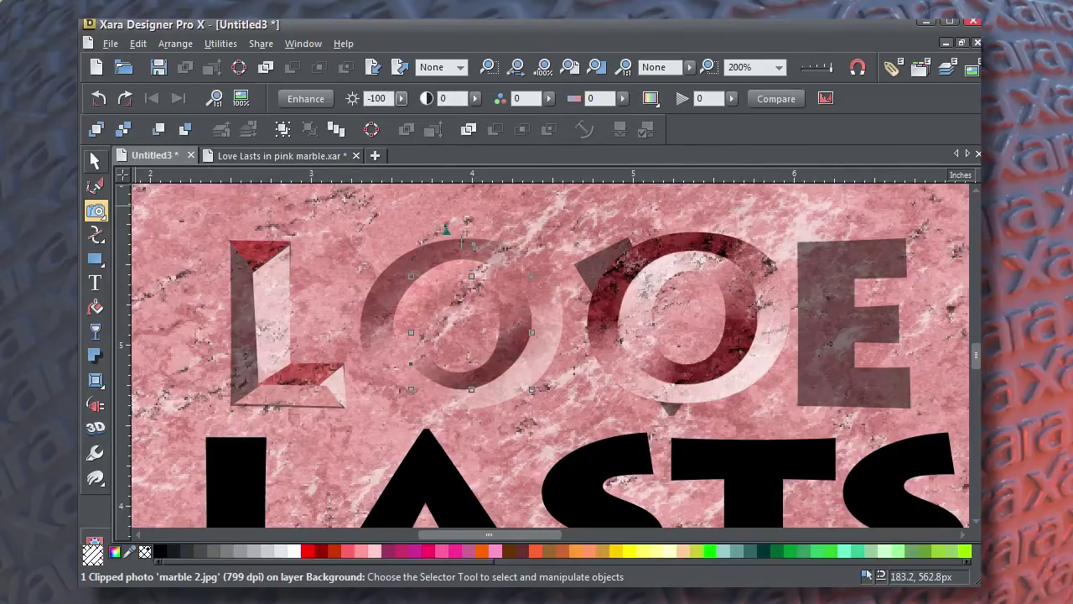
click(95, 160)
click(560, 223)
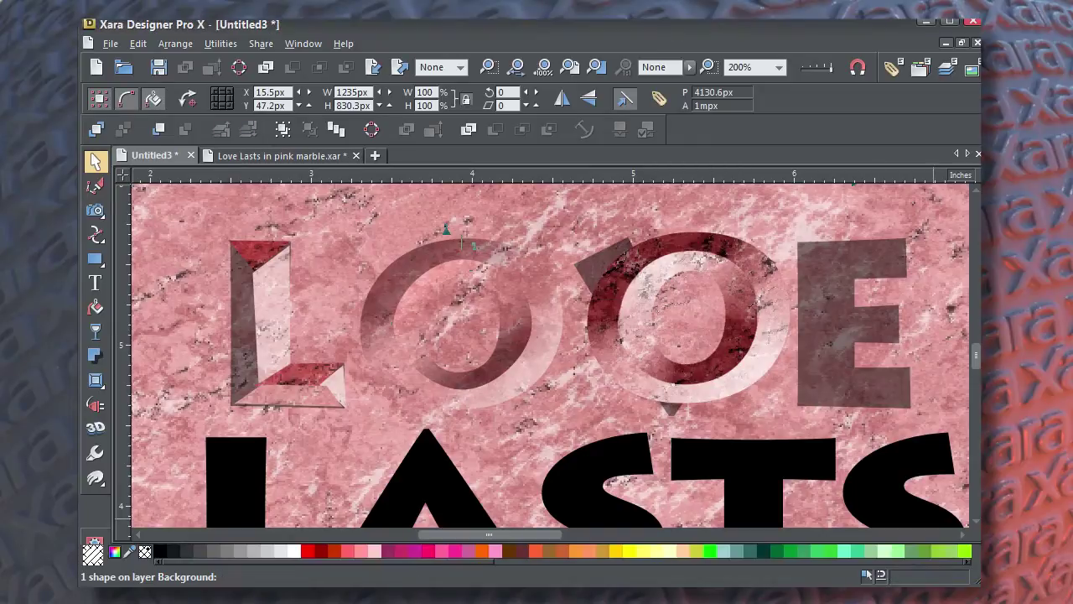
Step: Bring the O's inner piece, its lower-right outer piece and its upper-left outer piece to the front
click(474, 246)
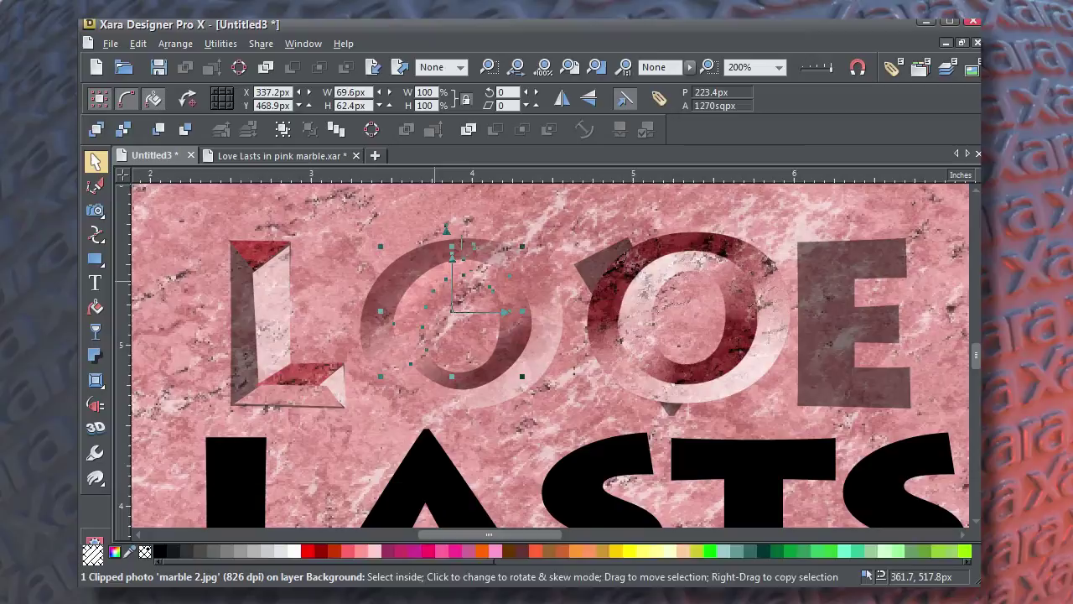
key(ctrl+f)
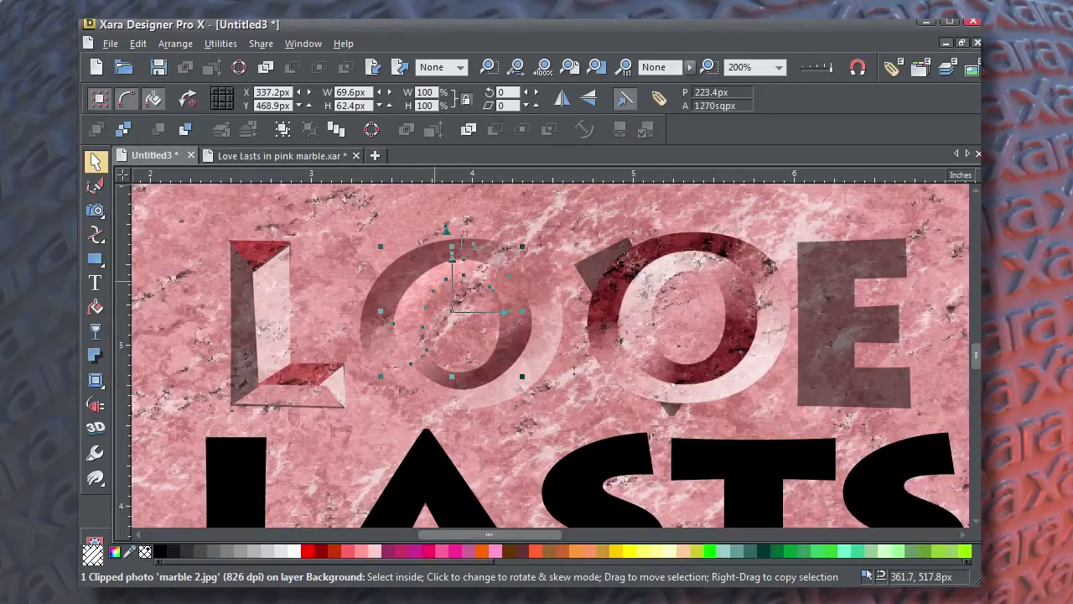
click(498, 386)
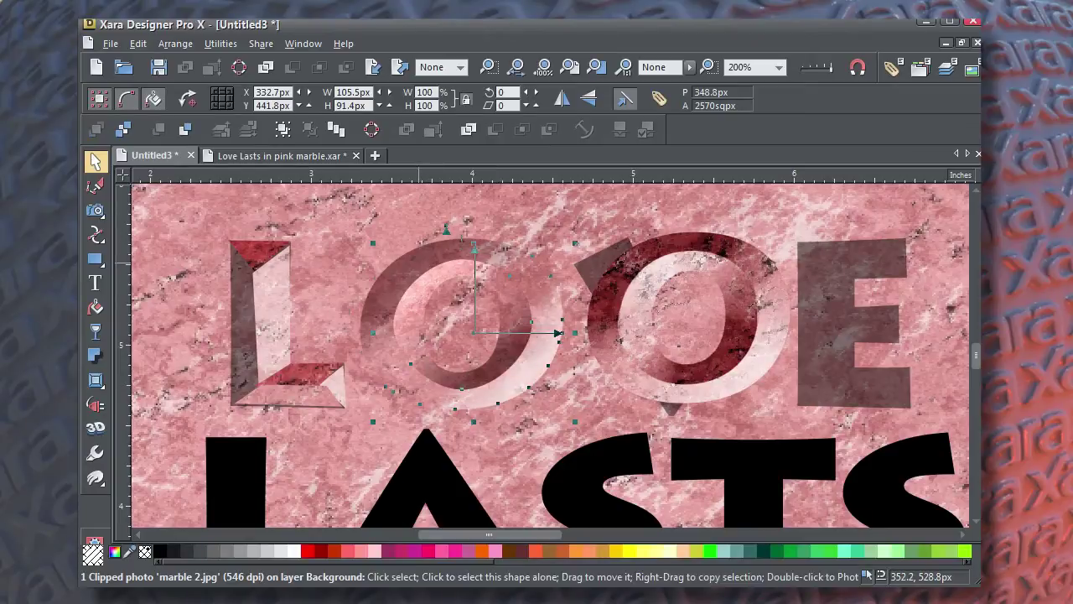
click(419, 264)
key(ctrl+f)
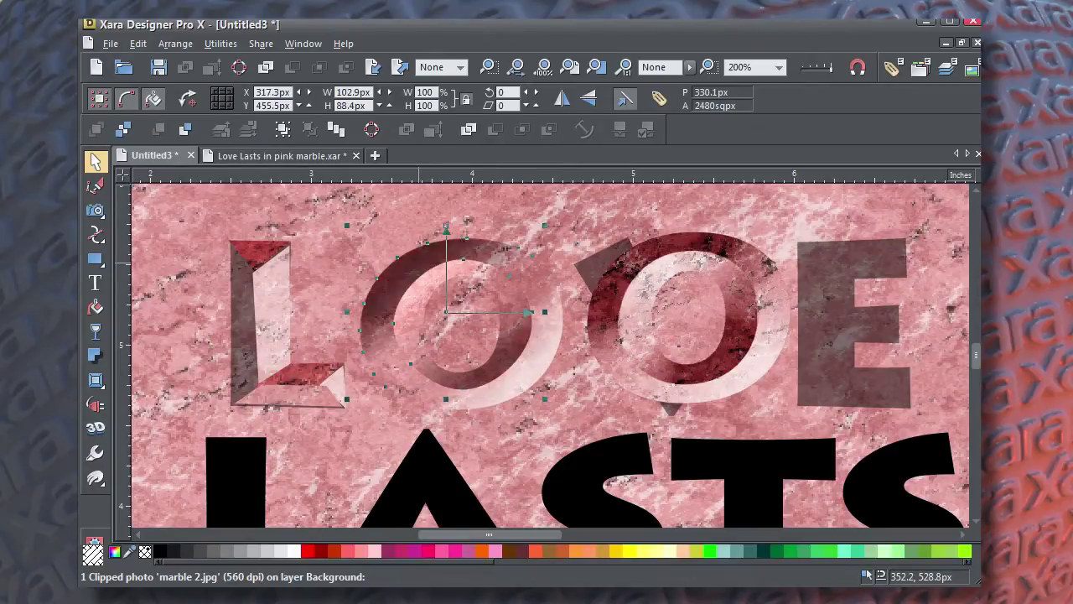
key(ctrl+z)
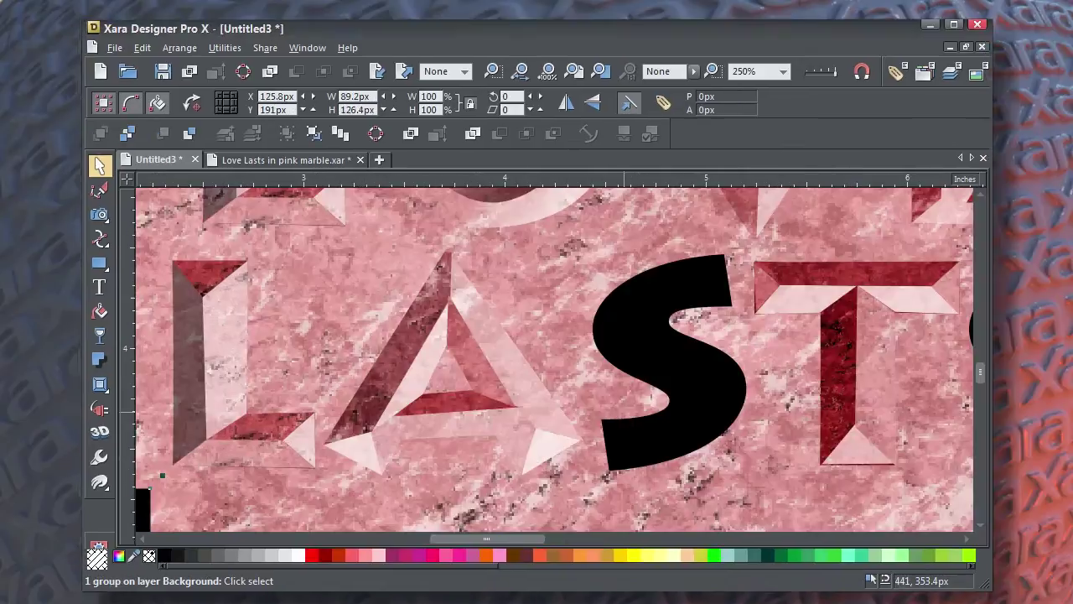
click(434, 304)
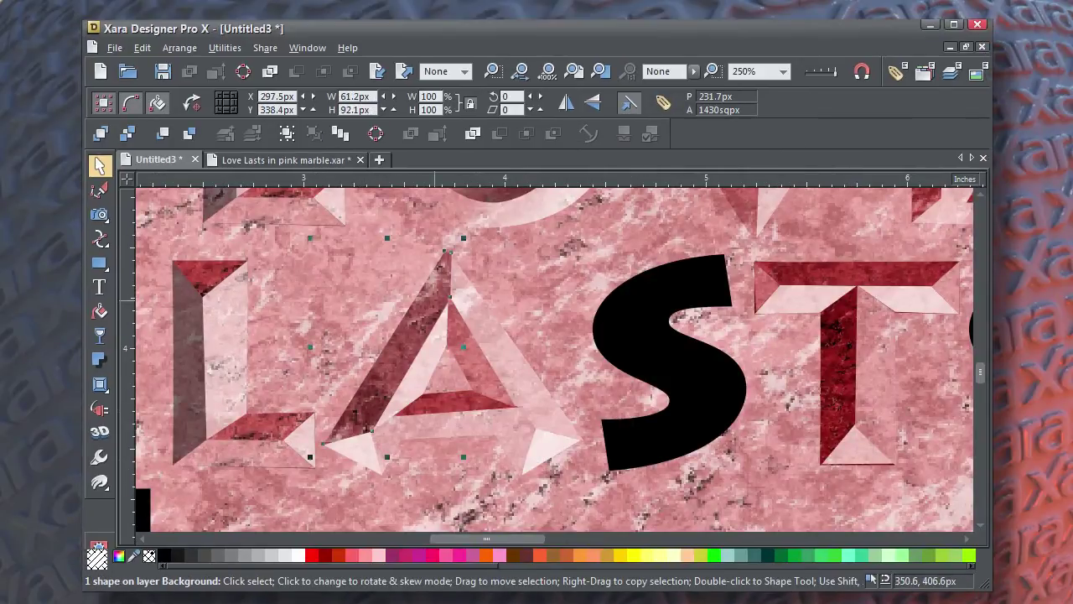
key(Tab)
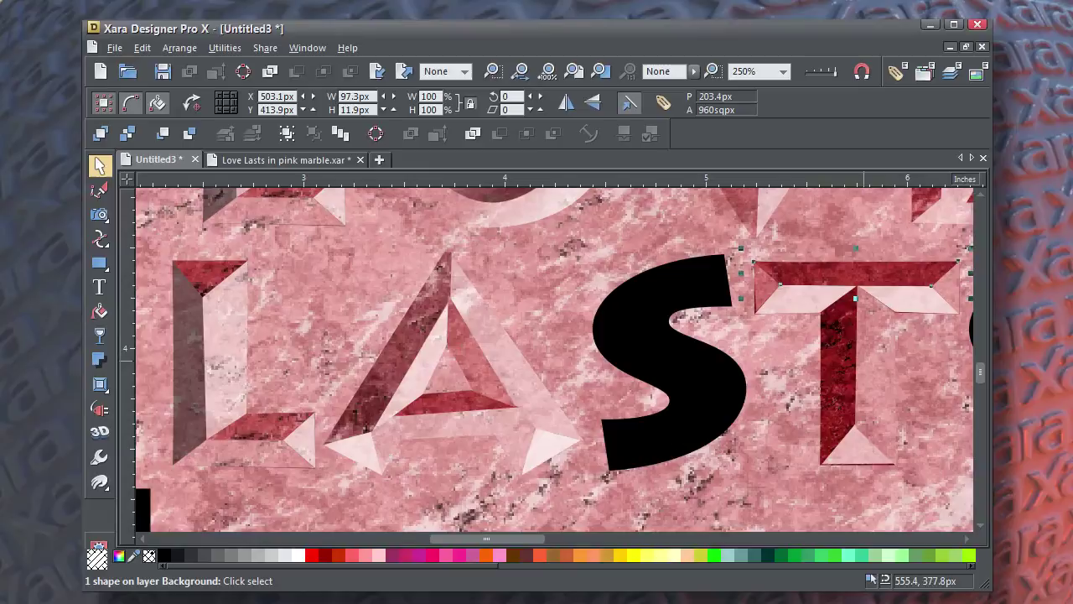
click(881, 356)
click(706, 289)
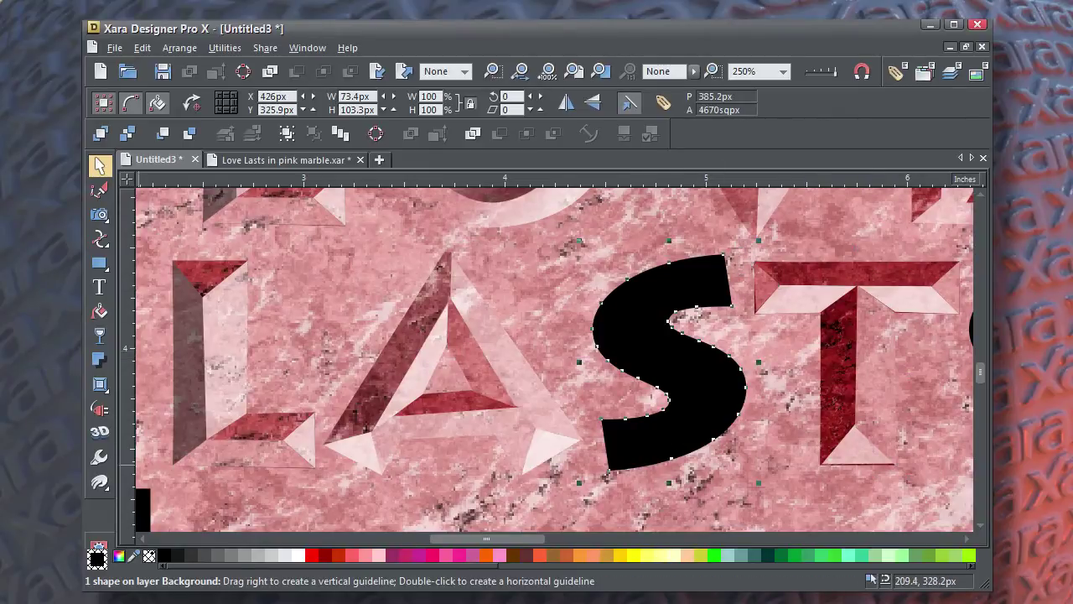
Step: Move the finished sample S on its black background beside the plain black S, to about X 330 px, Y 309 px
drag(147, 508, 574, 257)
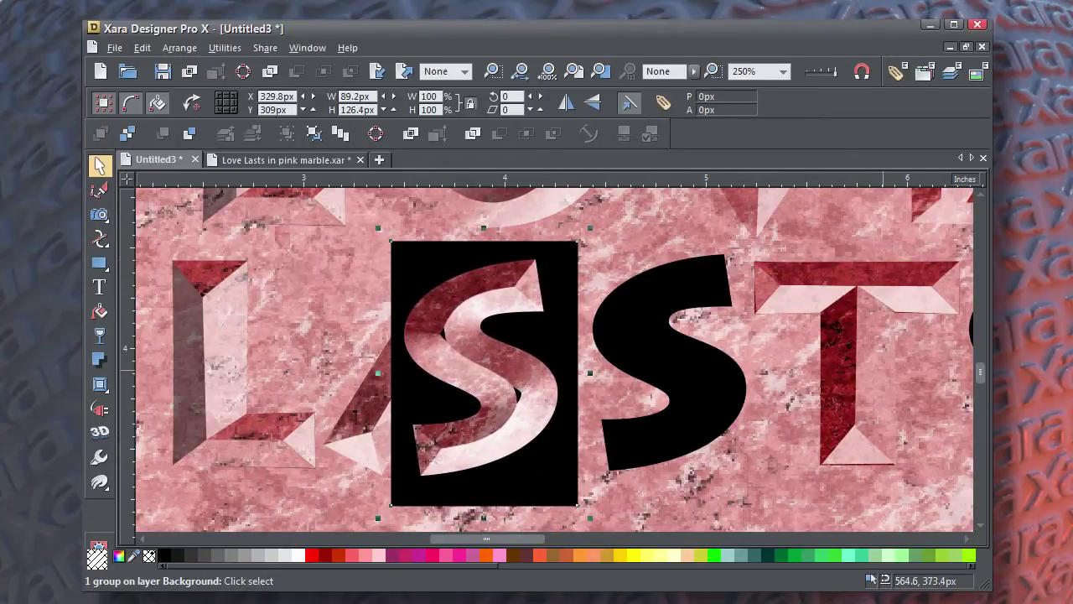
key(Tab)
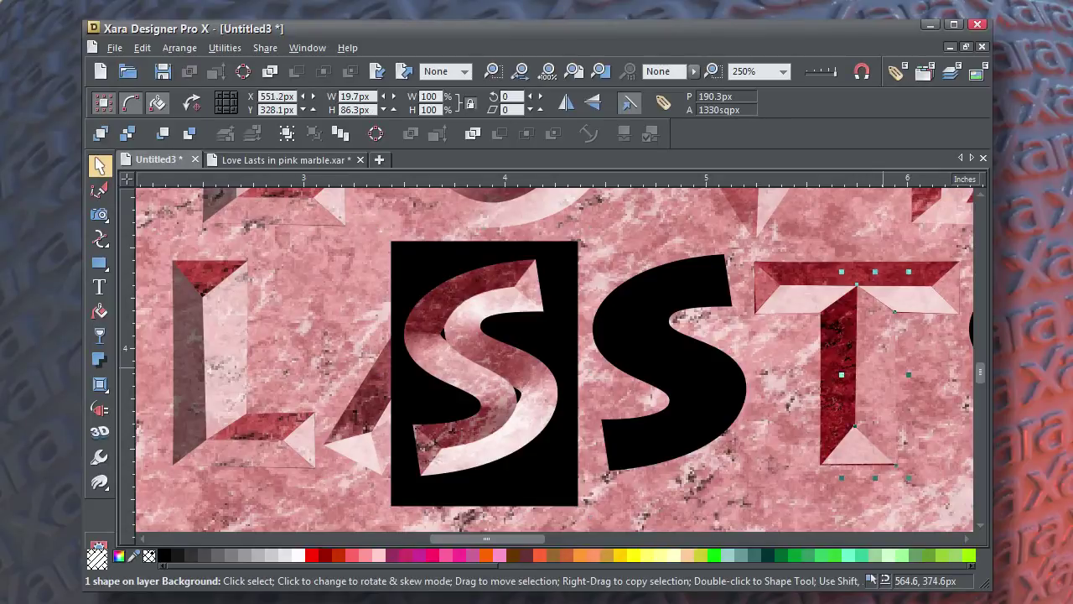
key(ctrl+c)
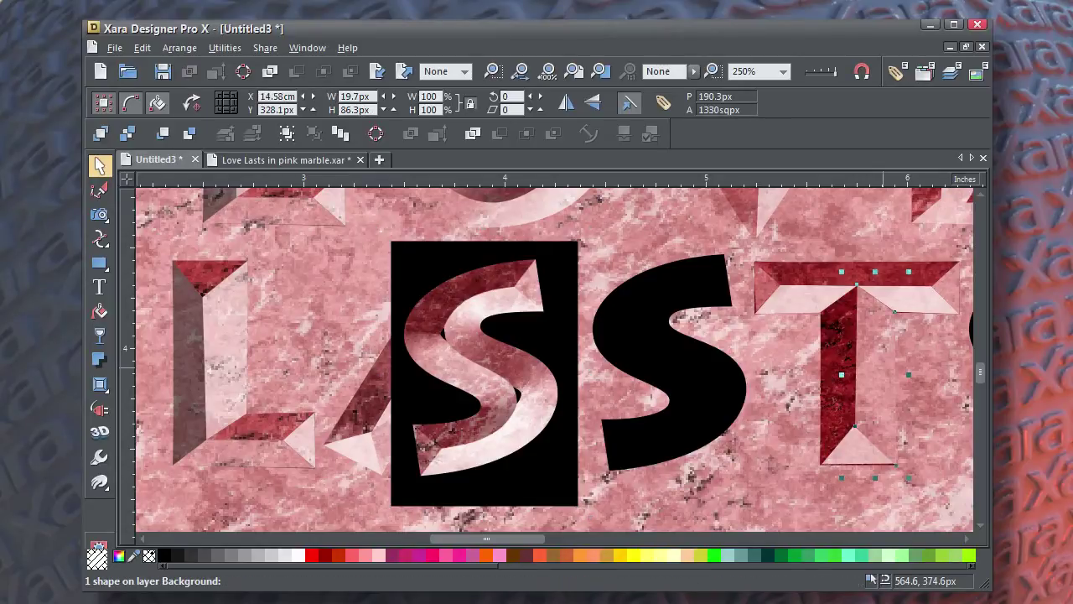
Step: Remove the fill from the black S in LASTS and give the letter an orange outline
click(667, 300)
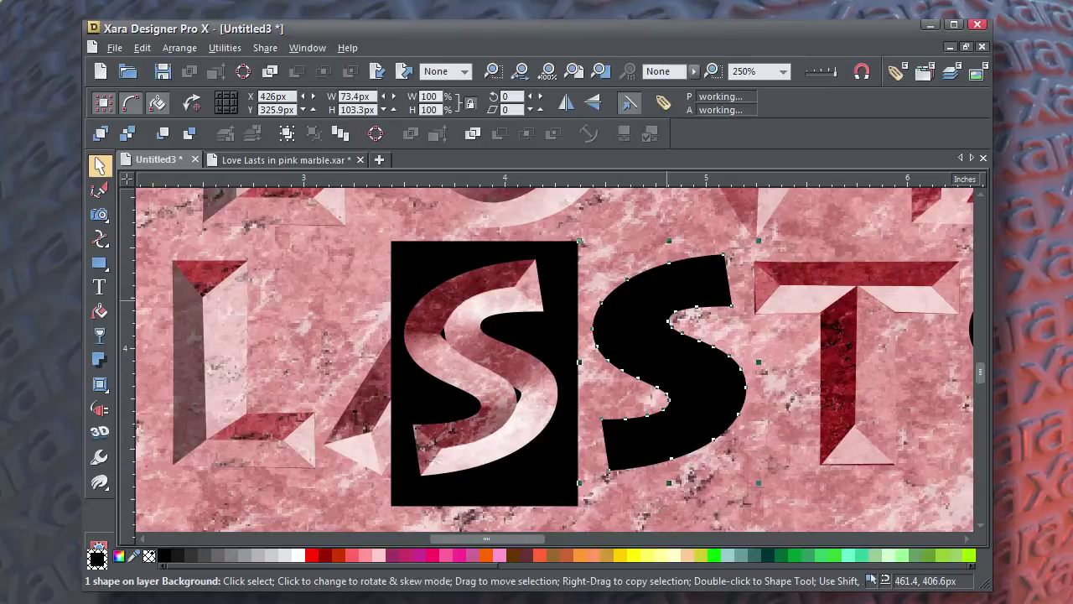
key(ctrl+shift+a)
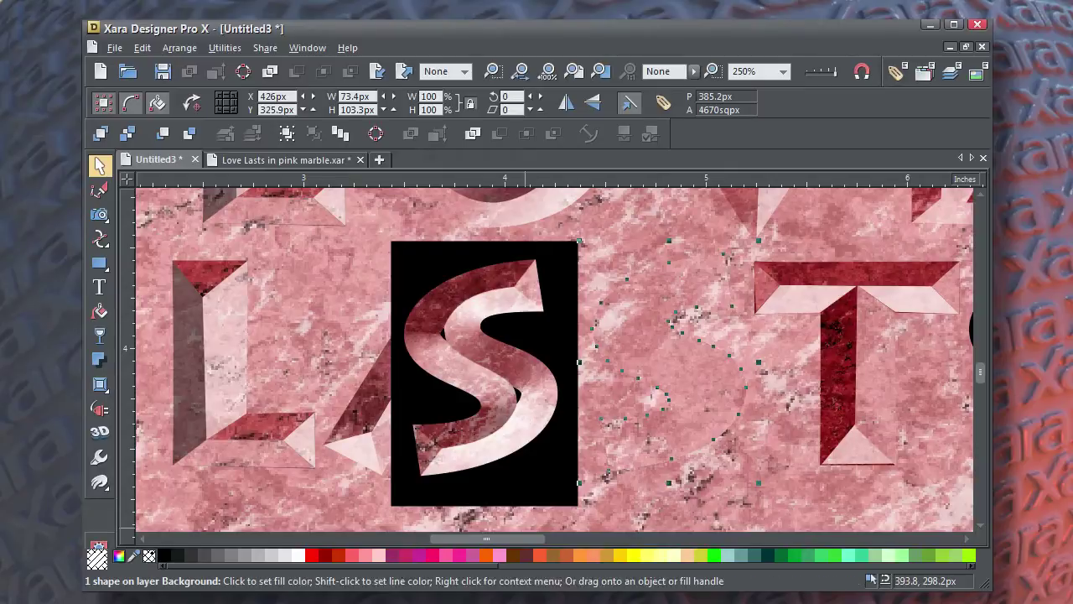
shift+click(543, 554)
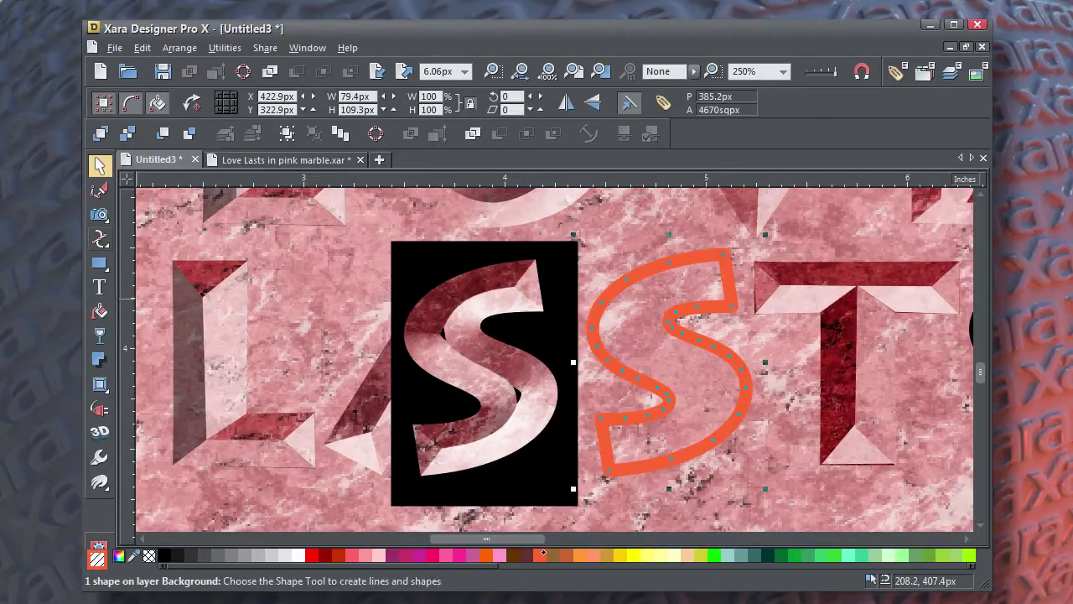
Step: Draw a closed triangle with the Pen tool at the S's upper end, joining its two end corners to a point inside the stroke
click(100, 191)
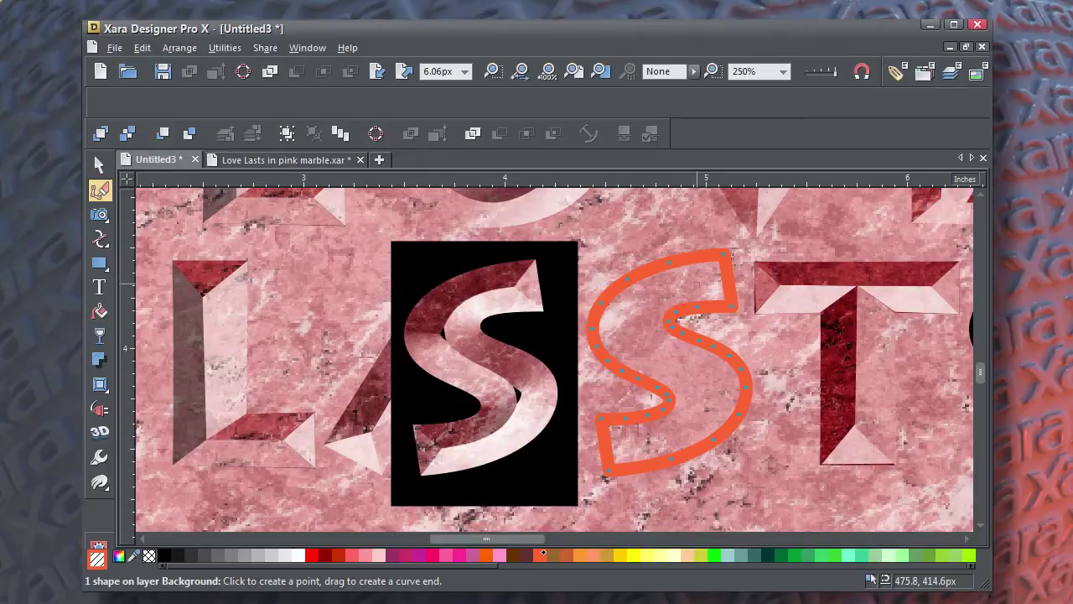
click(702, 276)
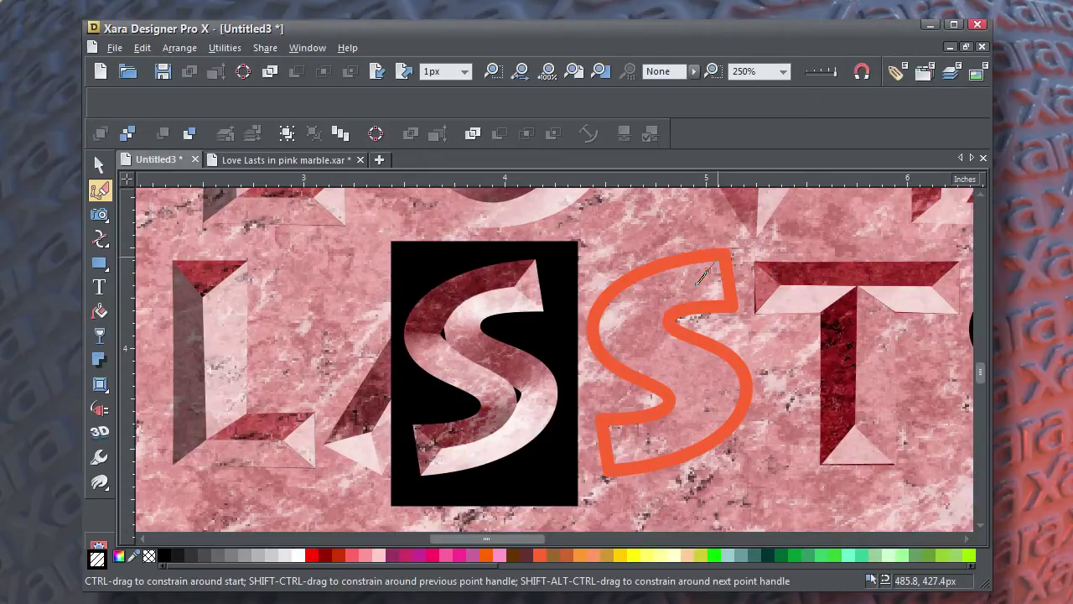
drag(702, 277, 726, 253)
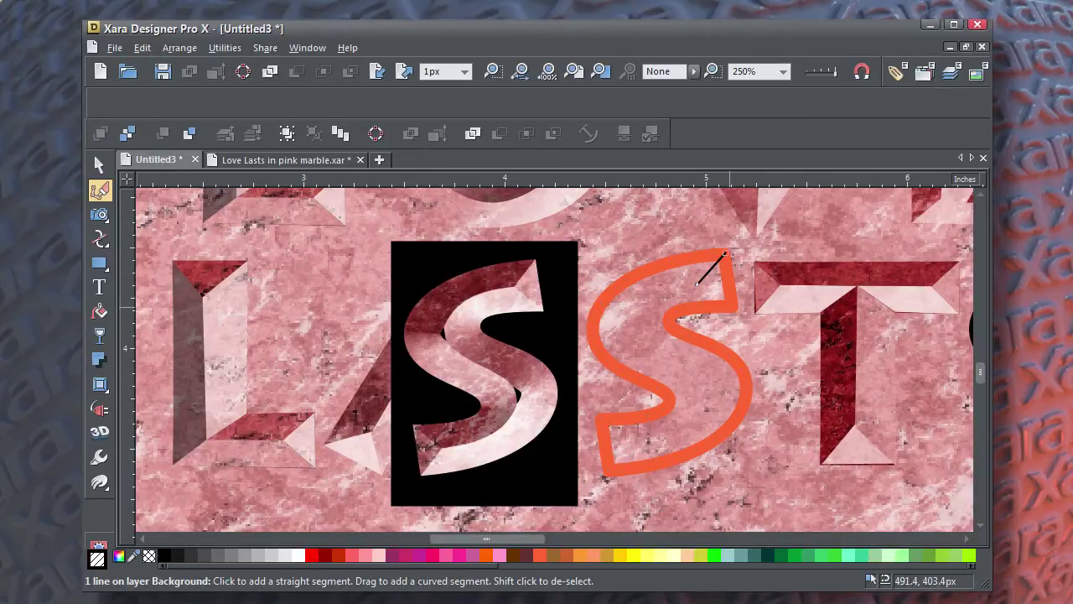
click(730, 307)
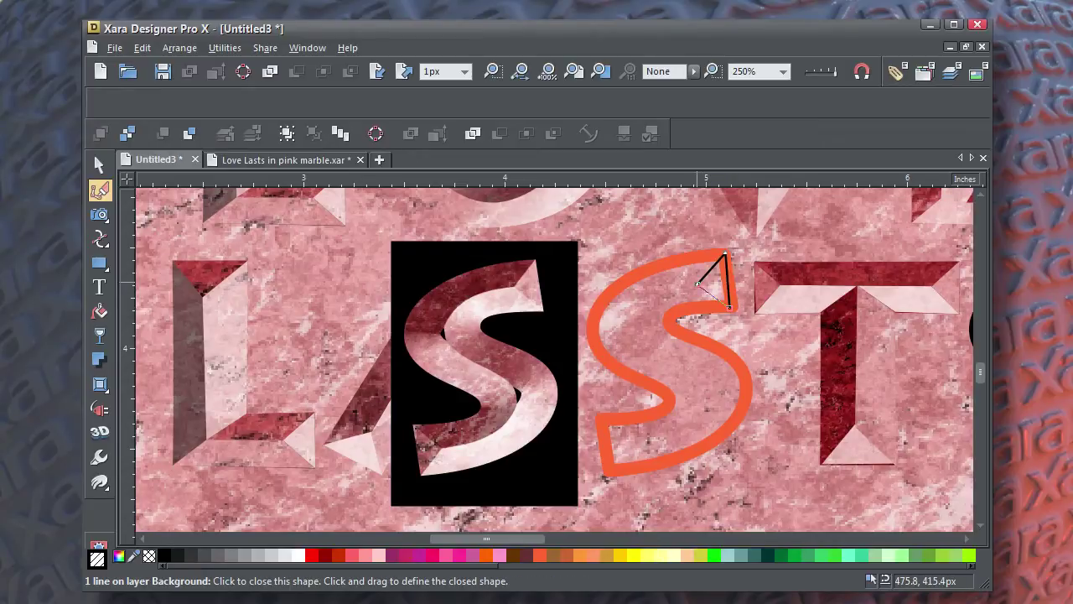
click(697, 283)
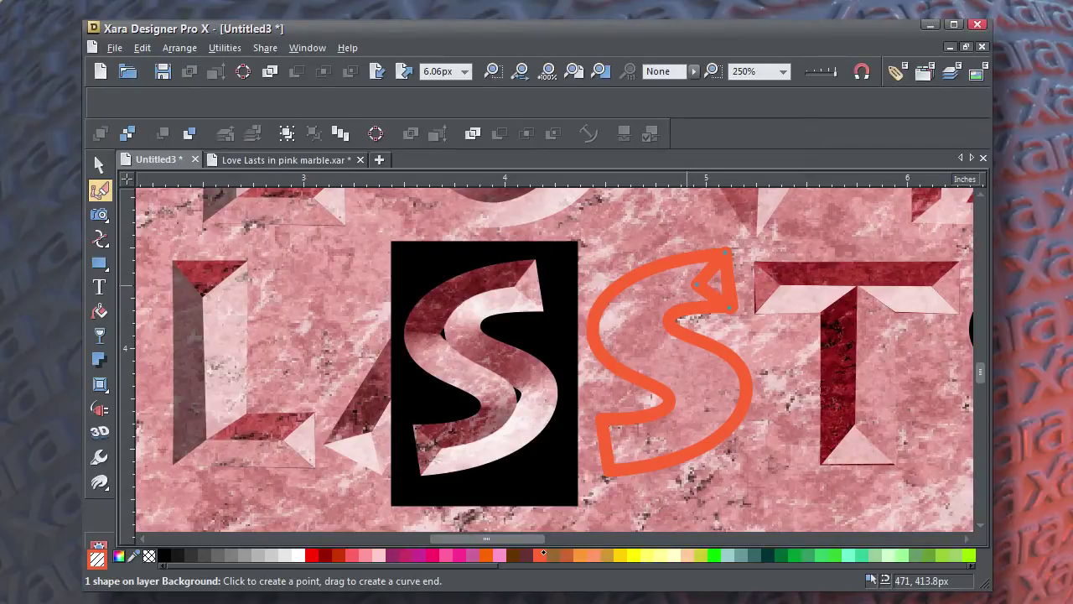
Step: Draw a closed cutting shape, about 96 by 112 px, that follows the S's centre line and wraps around its upper-left side
click(662, 297)
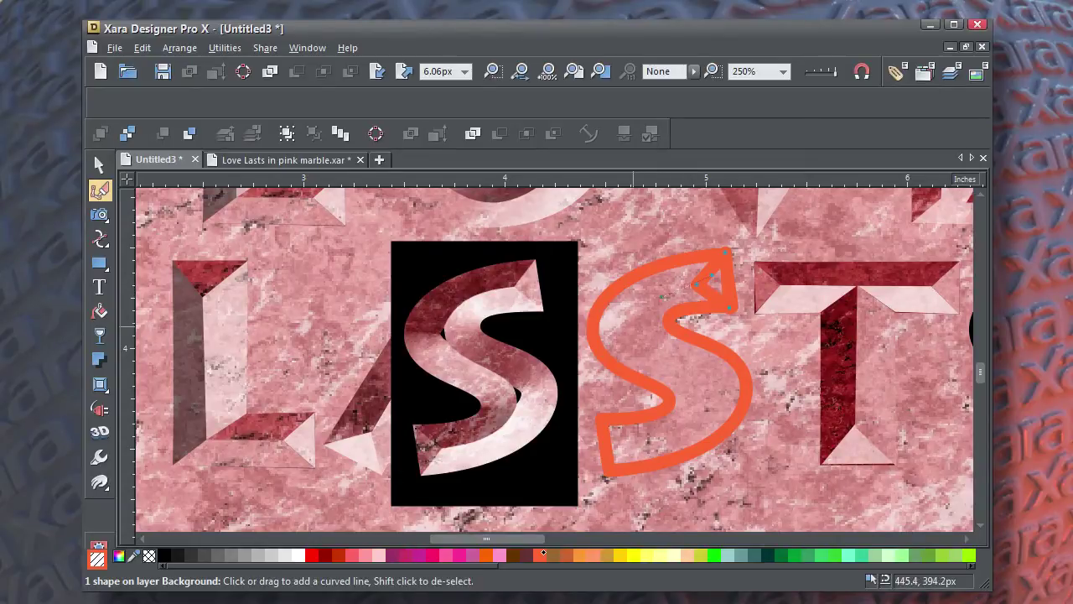
click(685, 287)
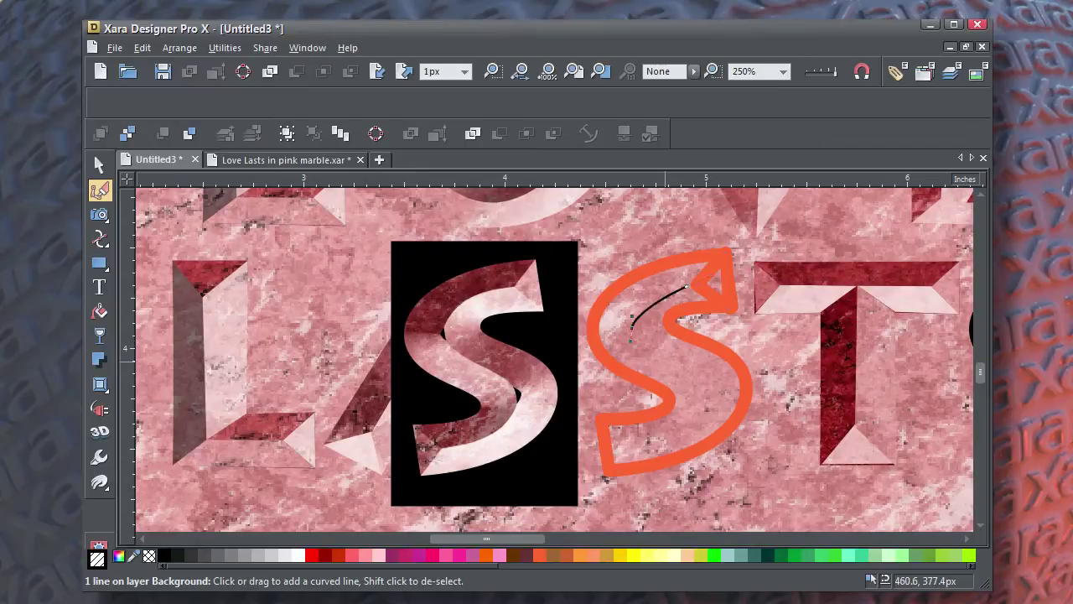
drag(665, 362, 693, 374)
click(707, 404)
drag(638, 442, 626, 443)
drag(649, 440, 648, 439)
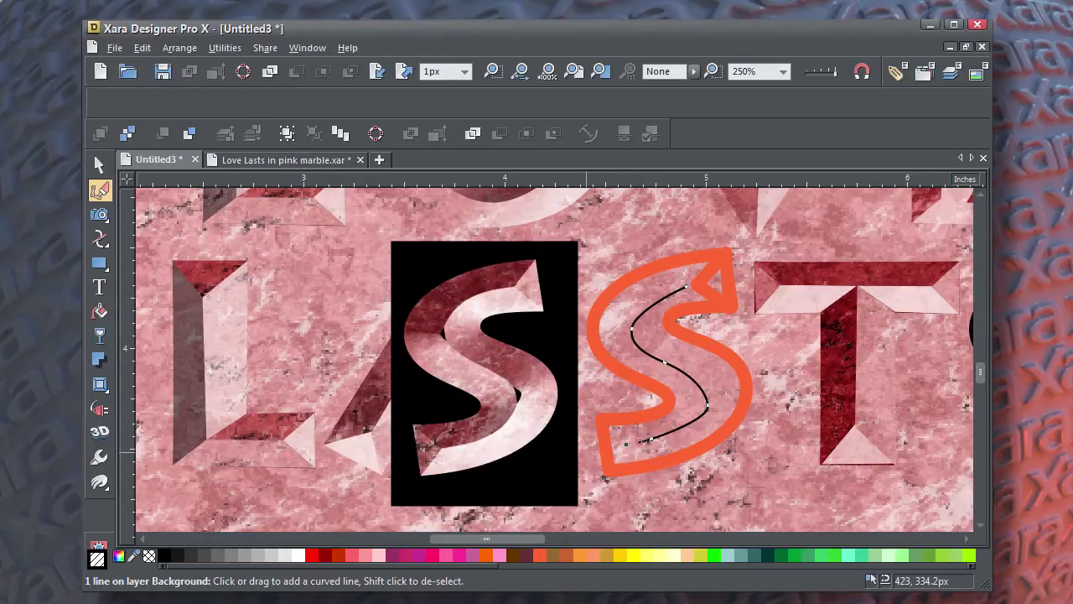
click(585, 449)
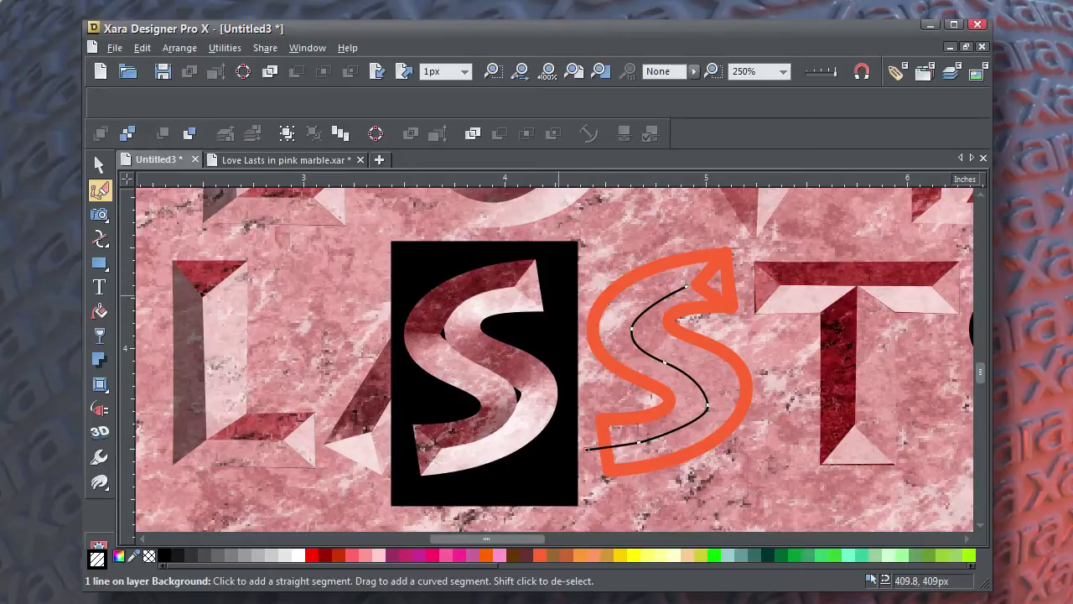
click(683, 227)
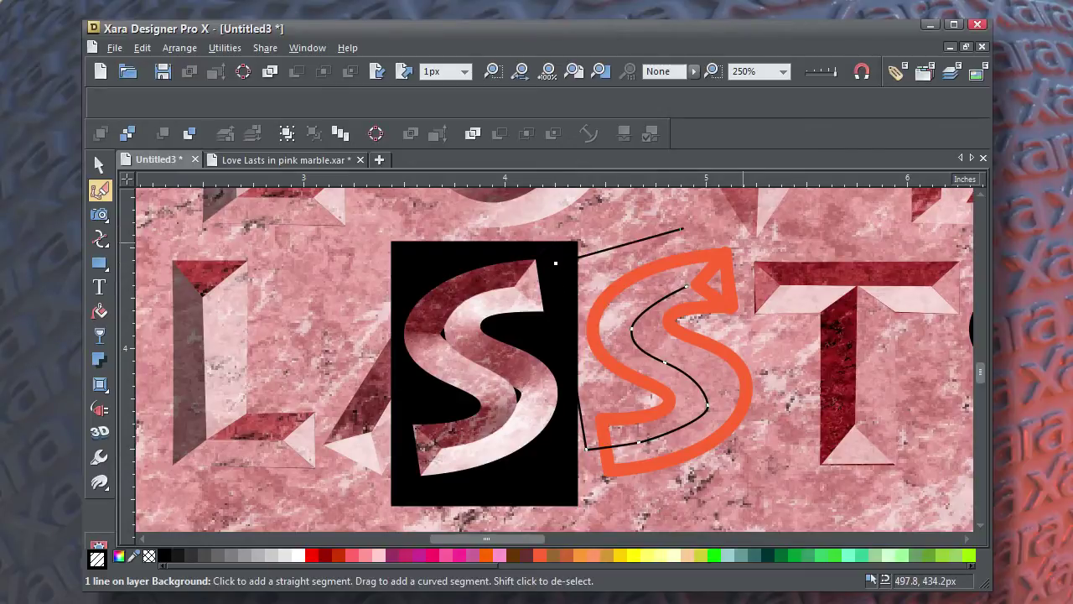
click(744, 232)
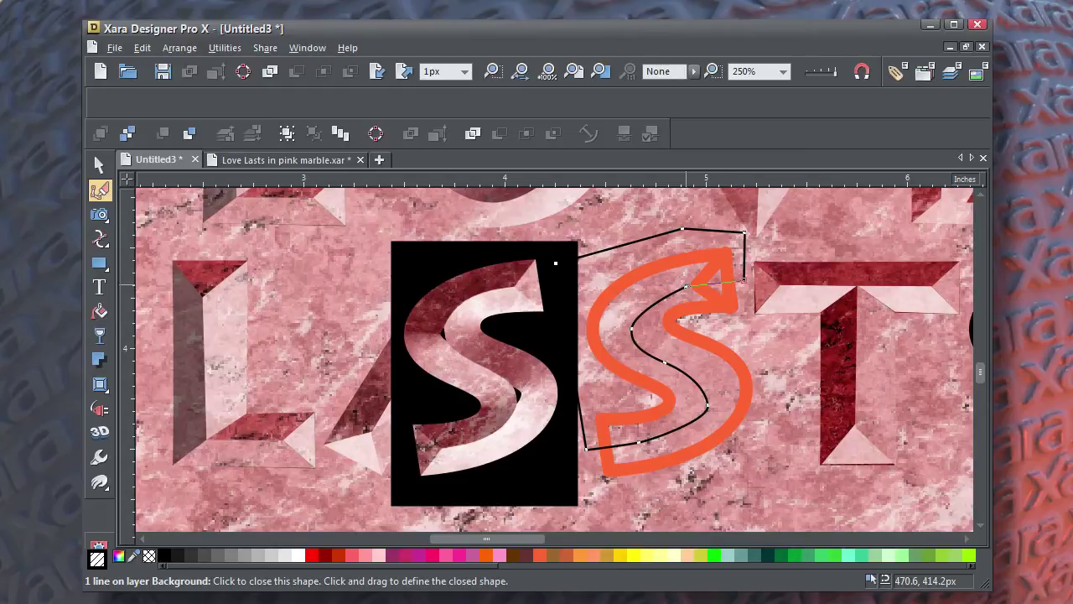
click(556, 263)
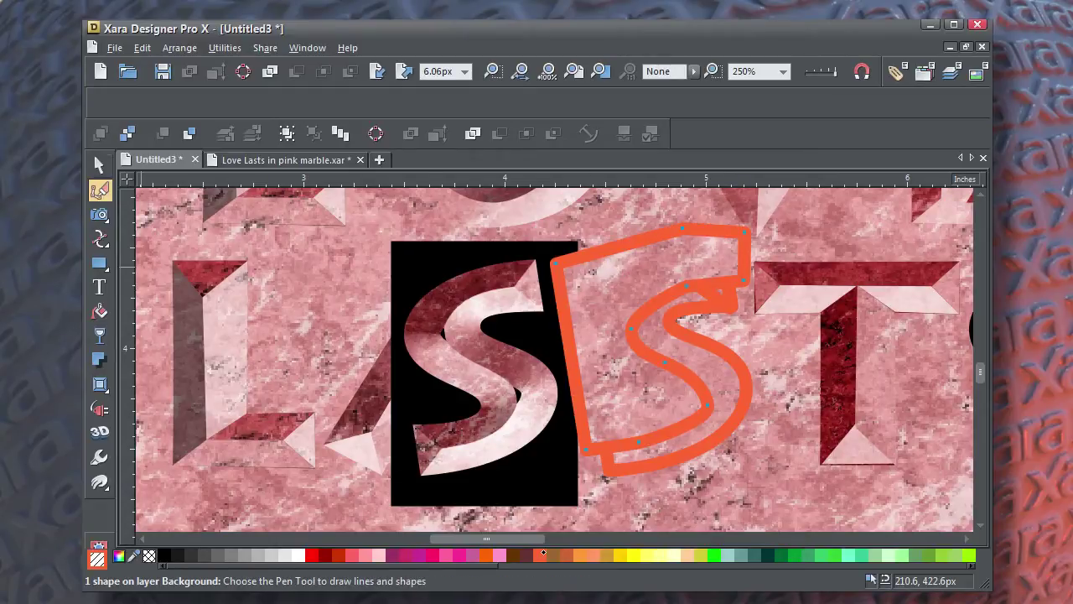
Step: Slice the S outline with the cutting shape and deselect the result
click(99, 165)
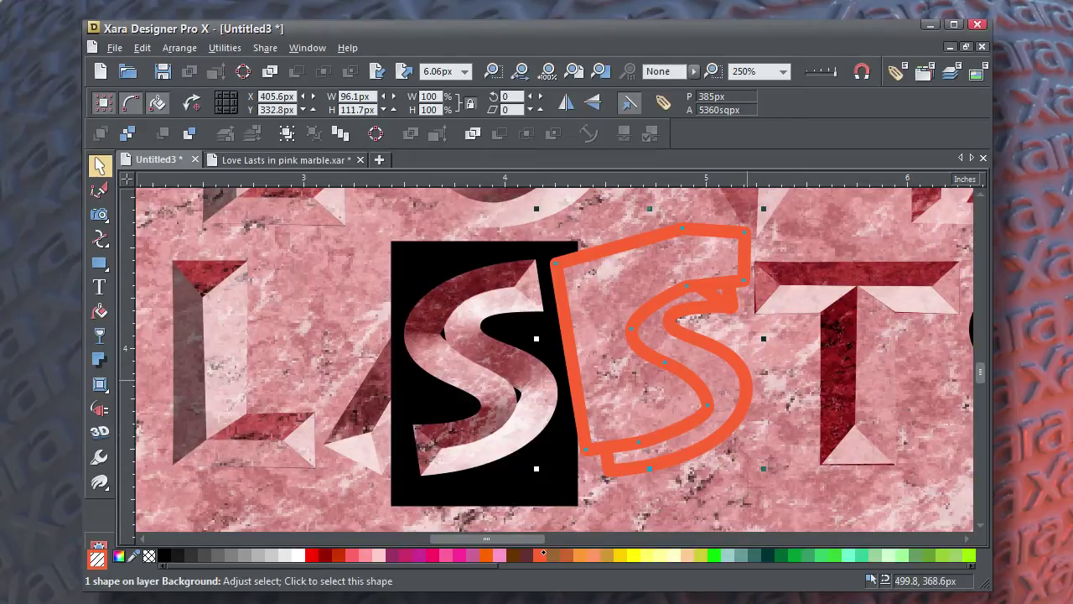
shift+click(738, 393)
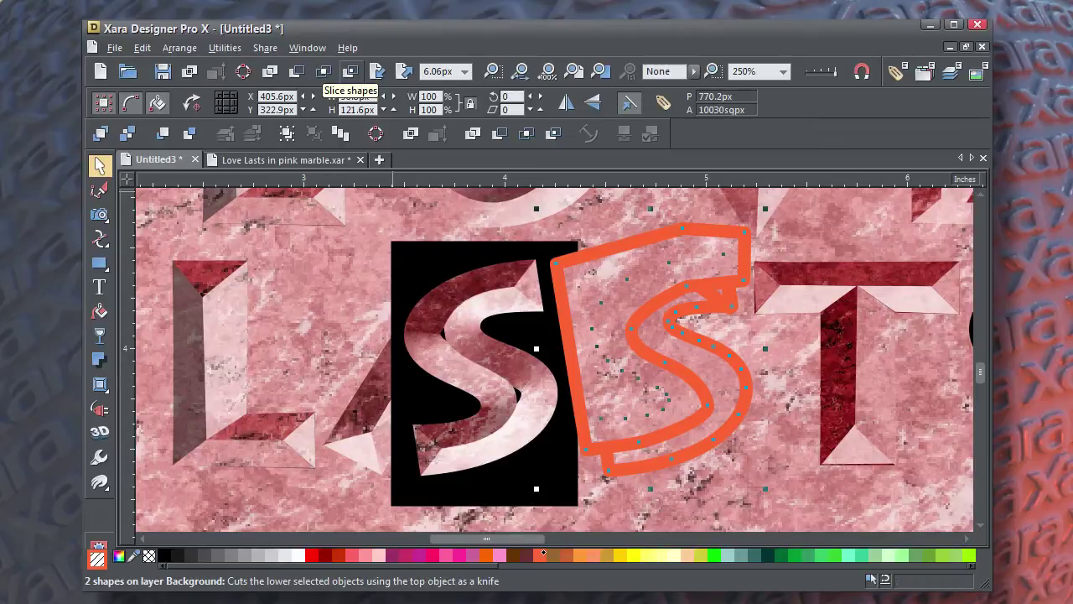
click(349, 71)
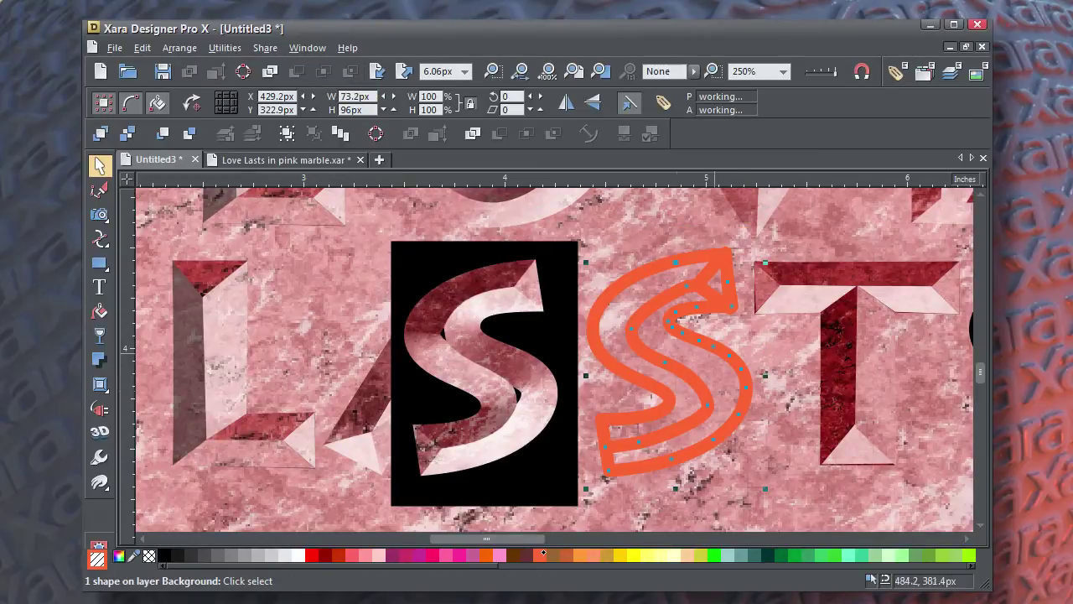
click(797, 468)
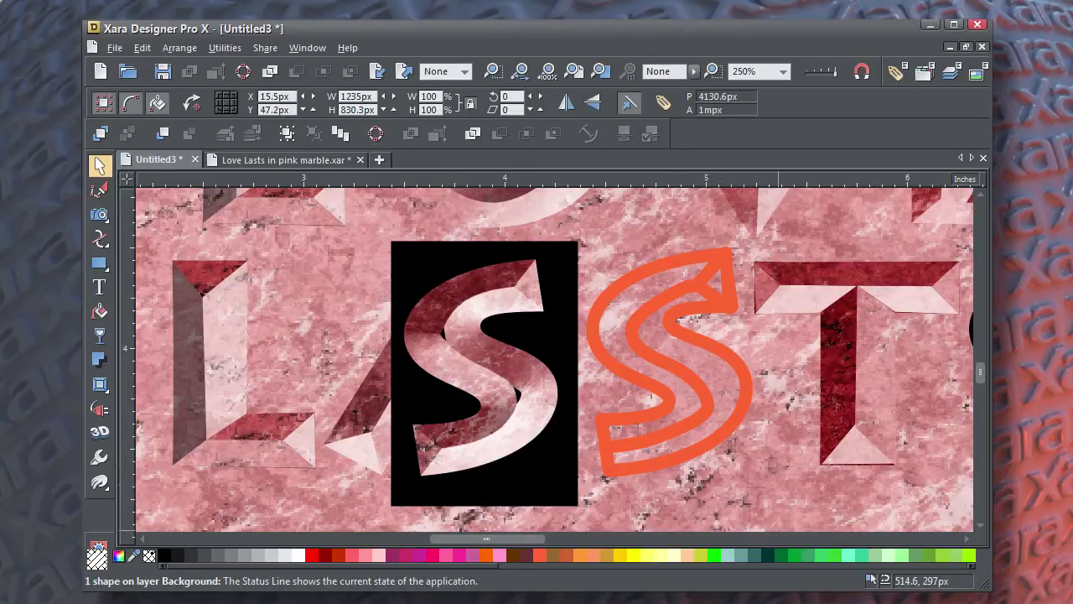
Step: Set the three S pieces' outlines to 1px wide and pale green, leaving the pieces deselected
click(673, 458)
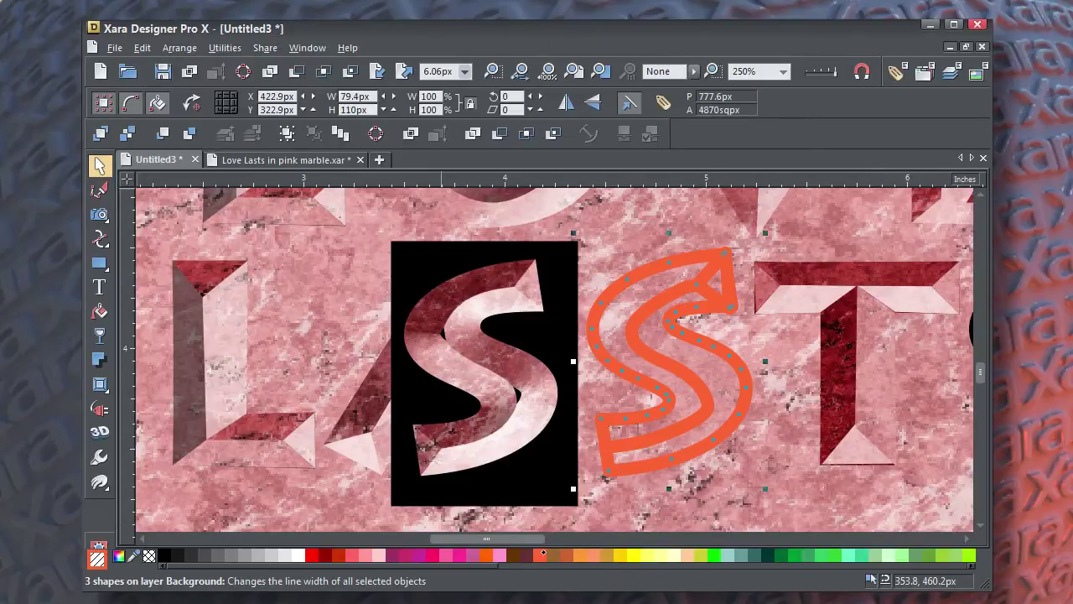
click(464, 71)
click(443, 102)
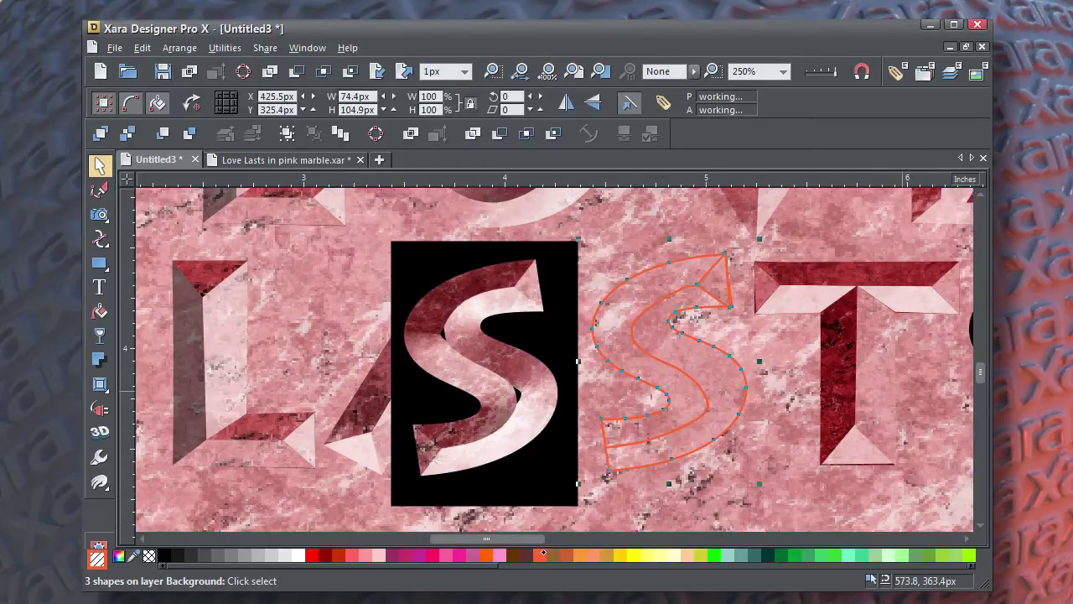
shift+click(826, 554)
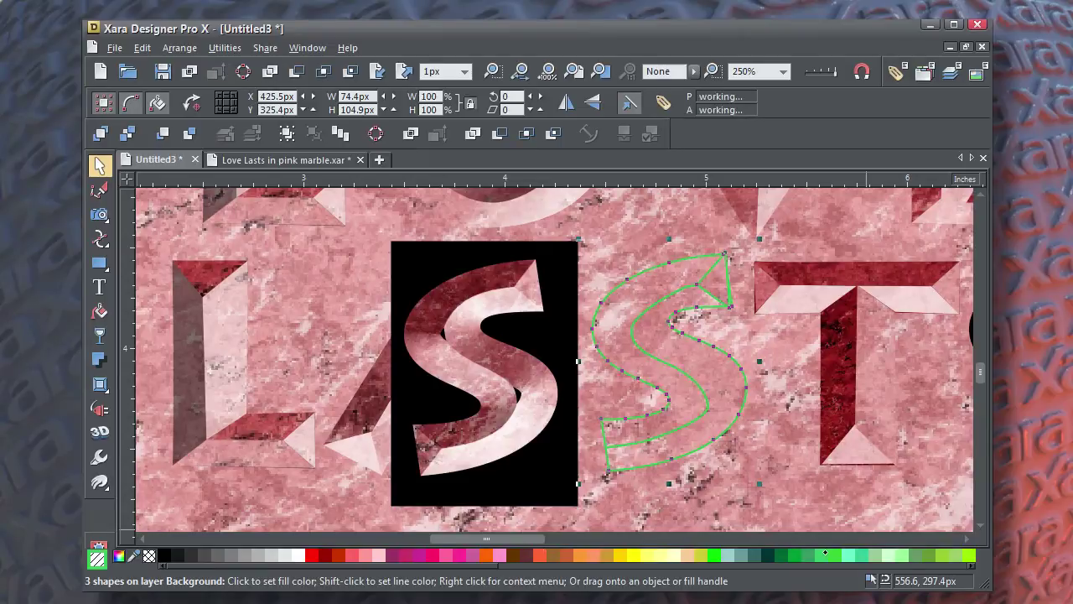
shift+click(892, 553)
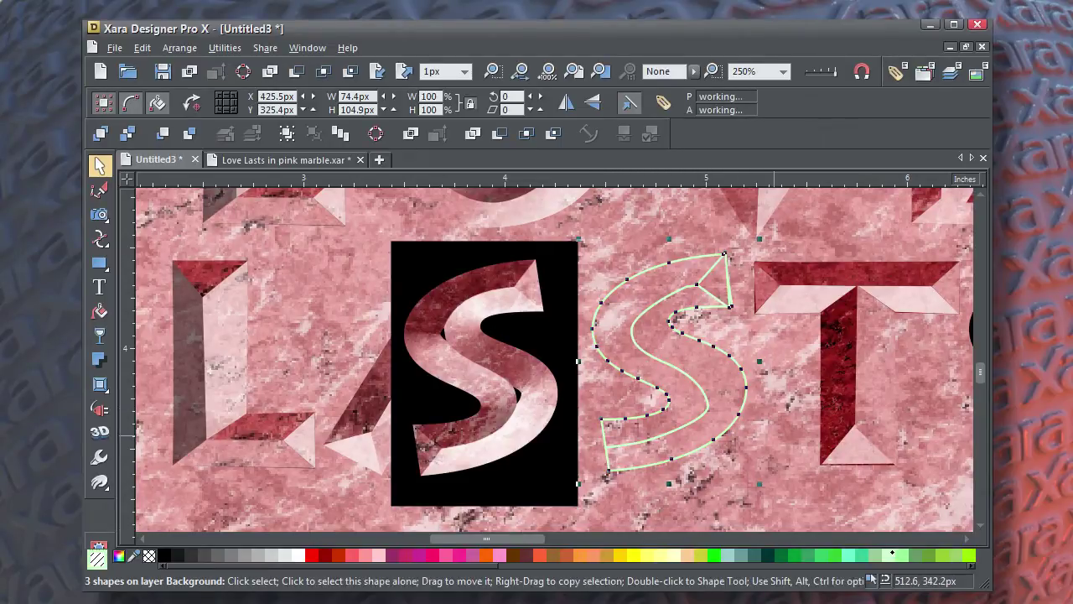
click(773, 435)
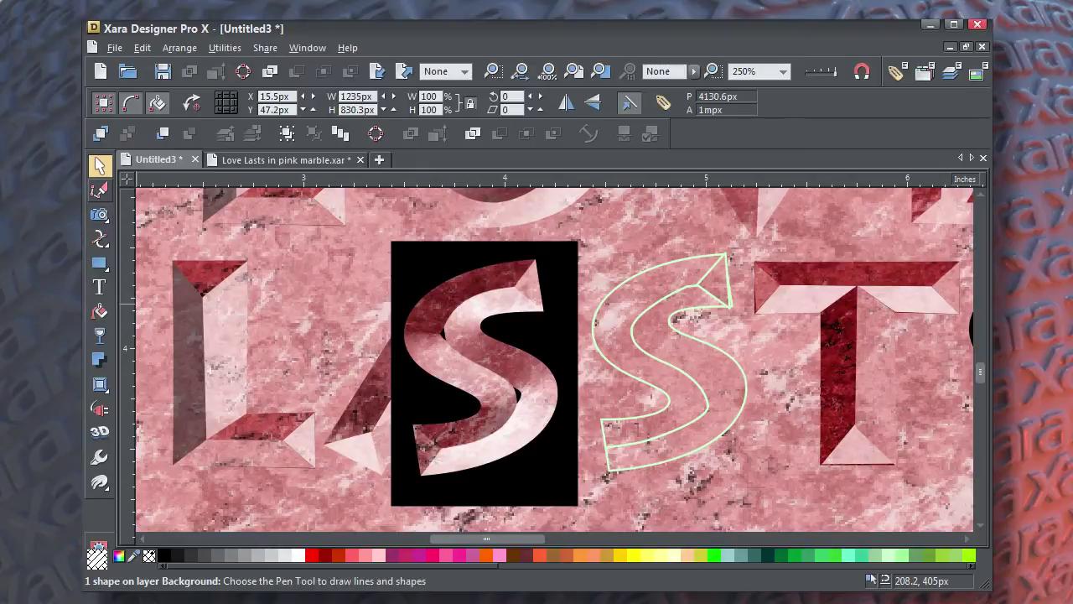
Step: Draw a closed four-sided cutting shape, about 79 by 55 px, around the S's upper part, with a pale green outline and no fill
click(99, 191)
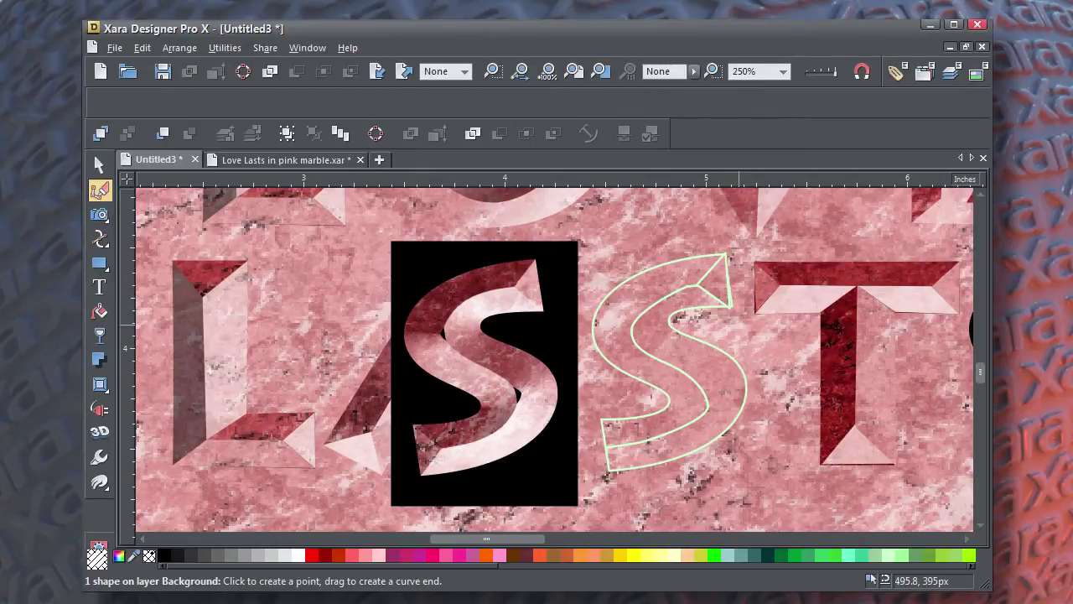
click(741, 330)
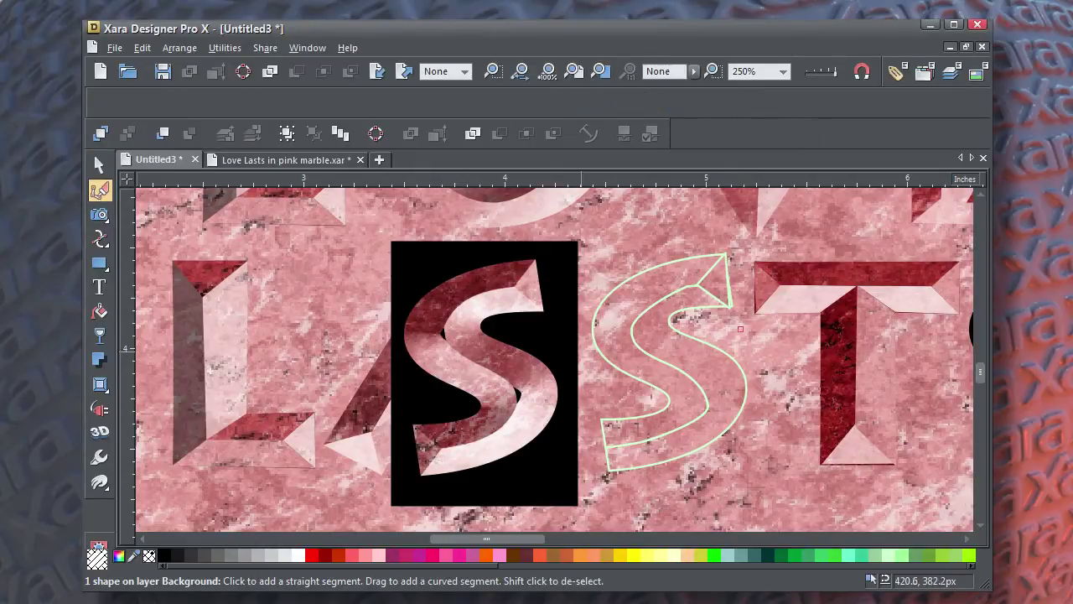
click(577, 334)
click(576, 245)
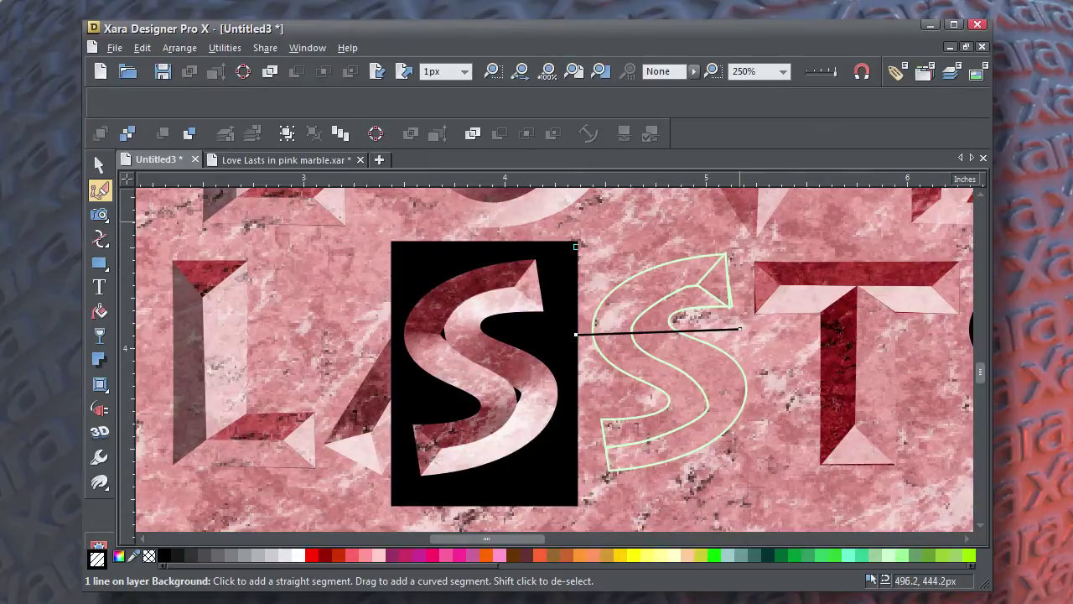
click(738, 223)
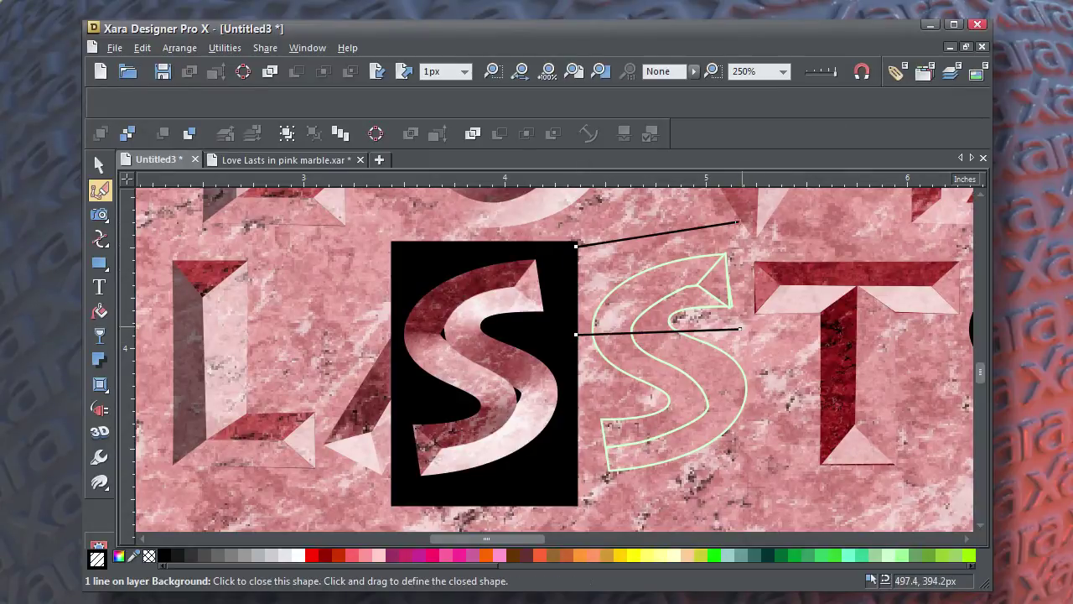
click(740, 329)
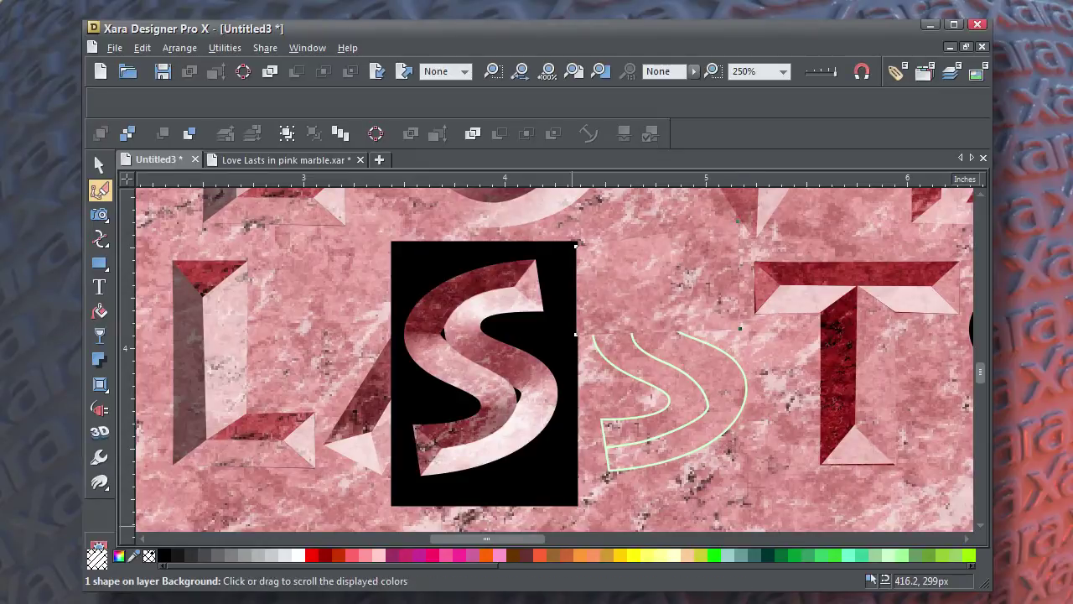
shift+click(877, 555)
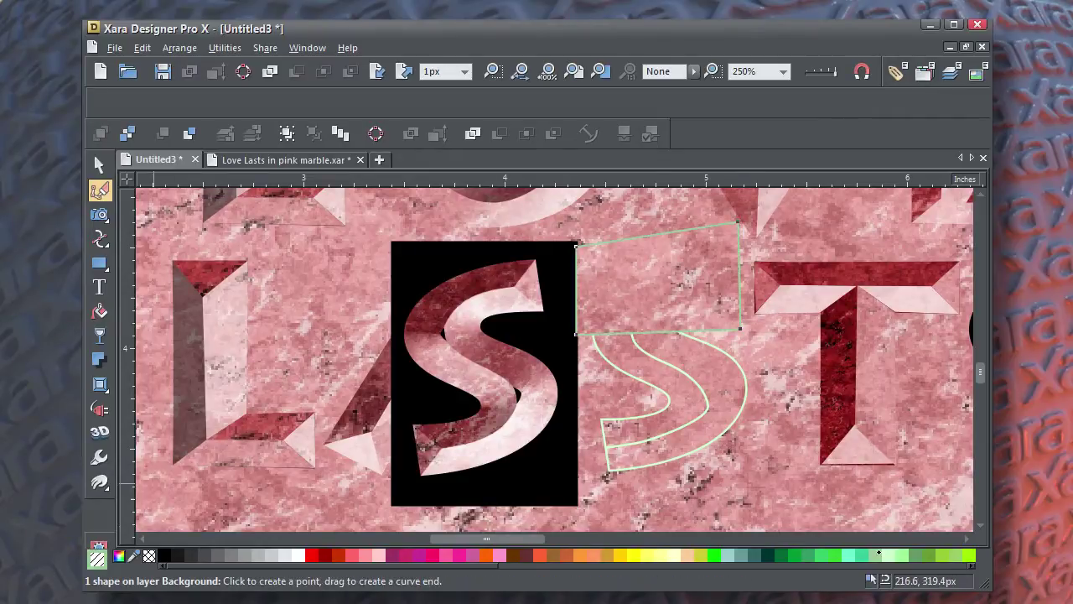
click(149, 556)
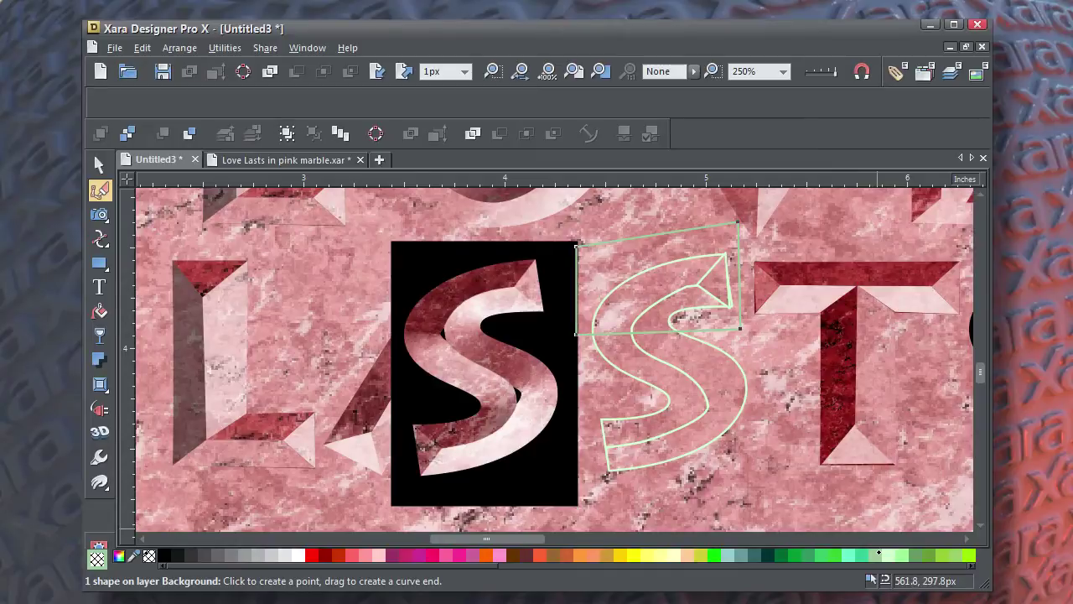
Step: Group the S's two long side pieces and slice the group with the four-sided shape across the upper bend
click(99, 164)
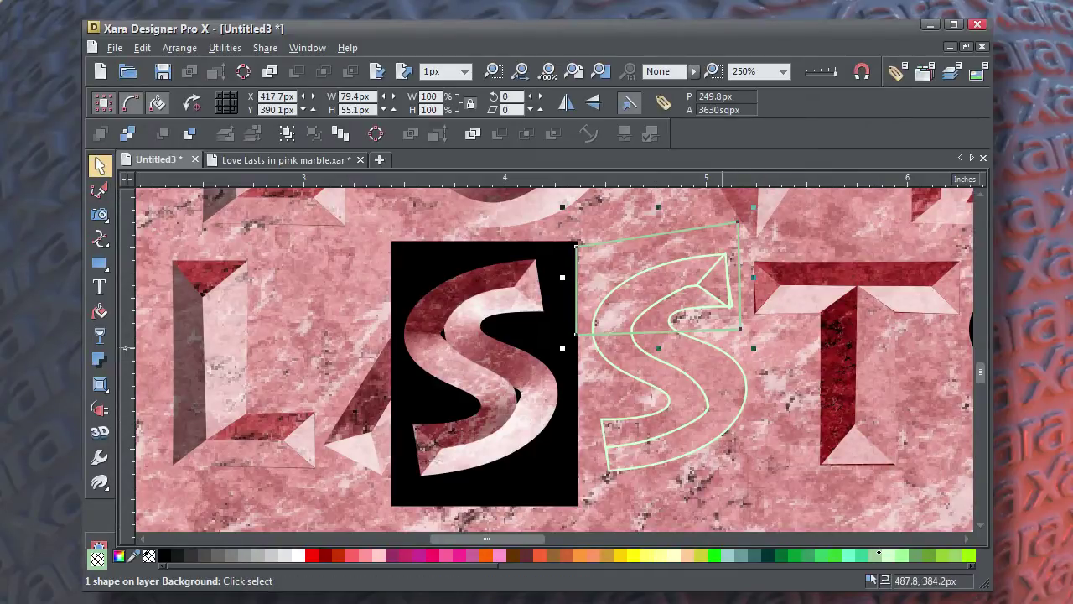
click(722, 348)
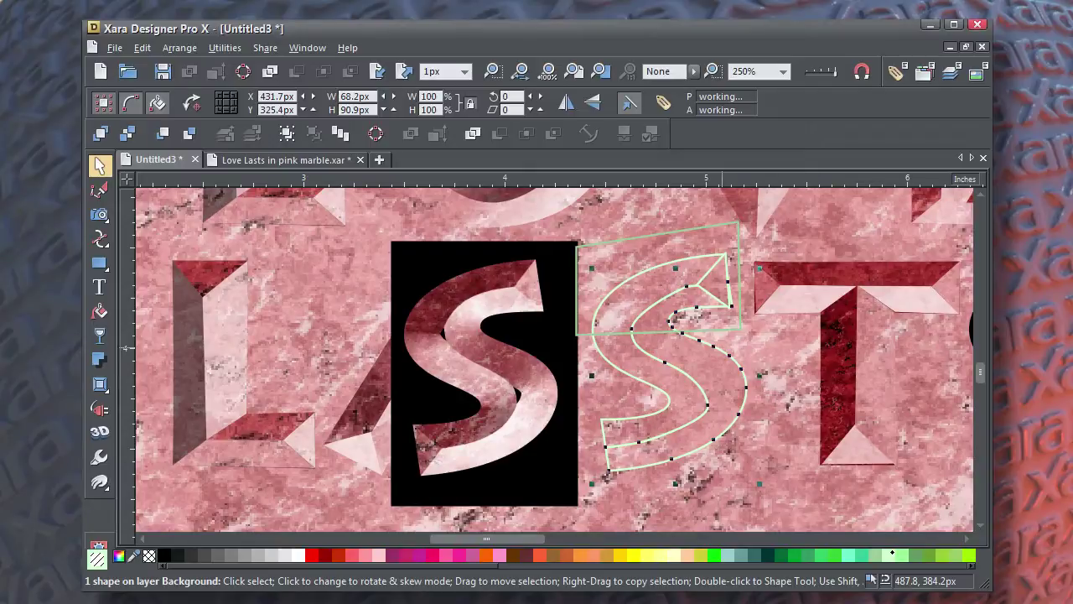
shift+click(607, 298)
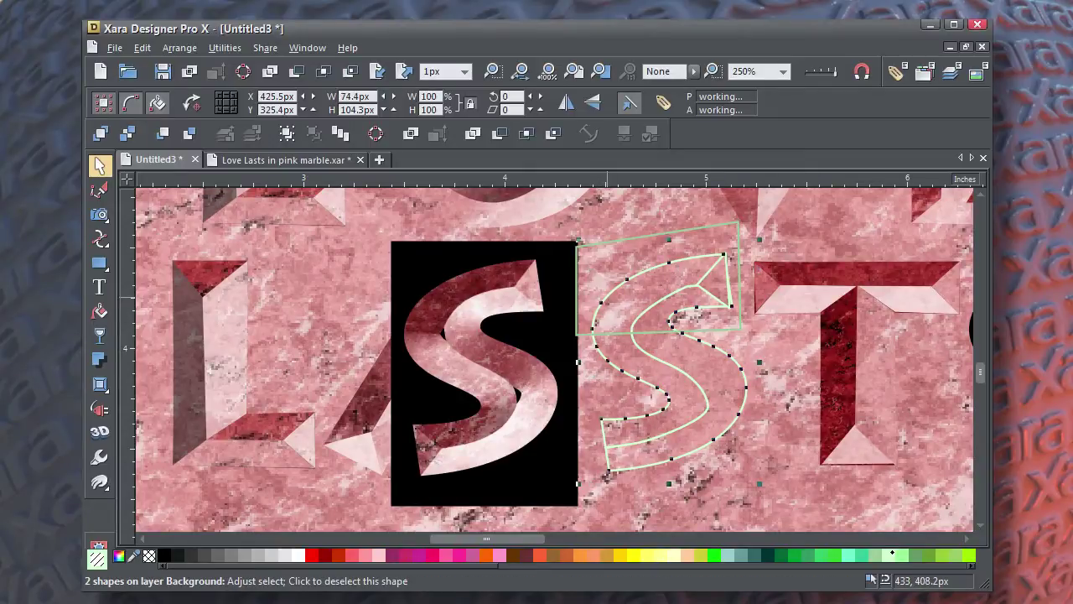
key(ctrl+g)
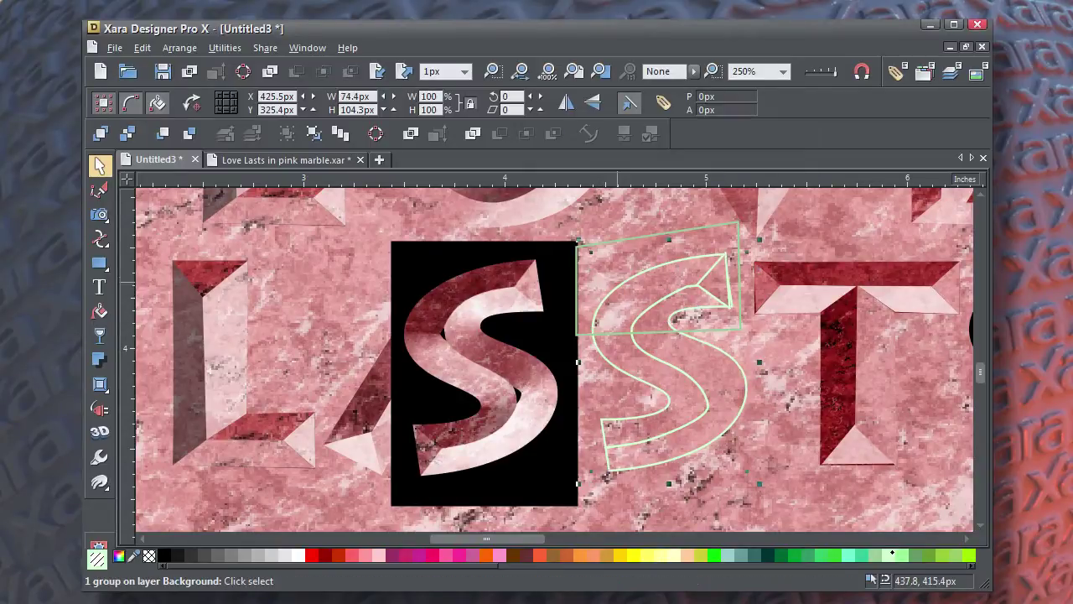
click(617, 238)
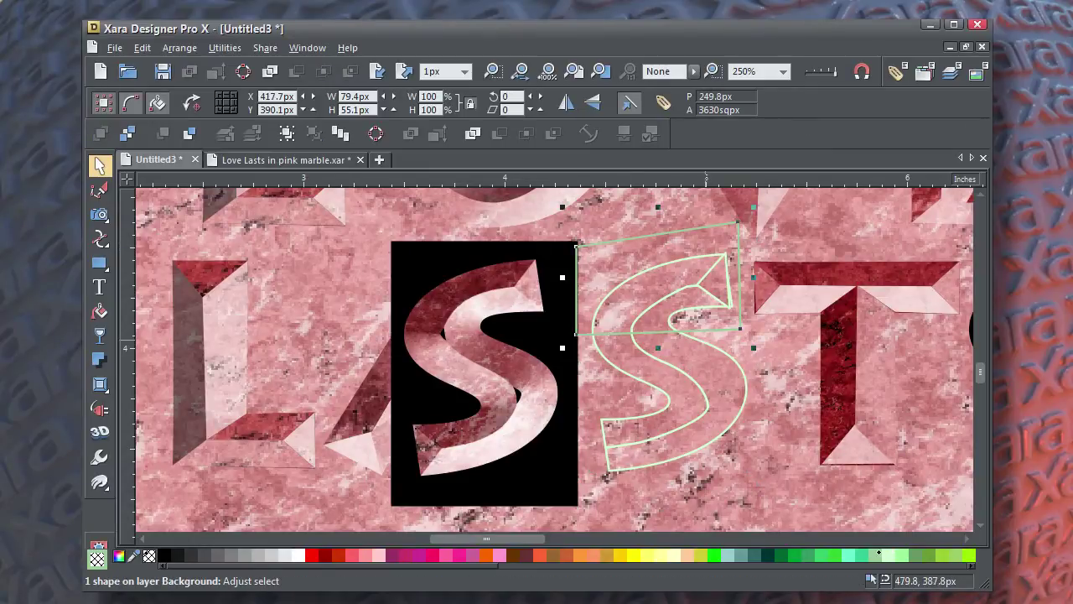
shift+click(703, 341)
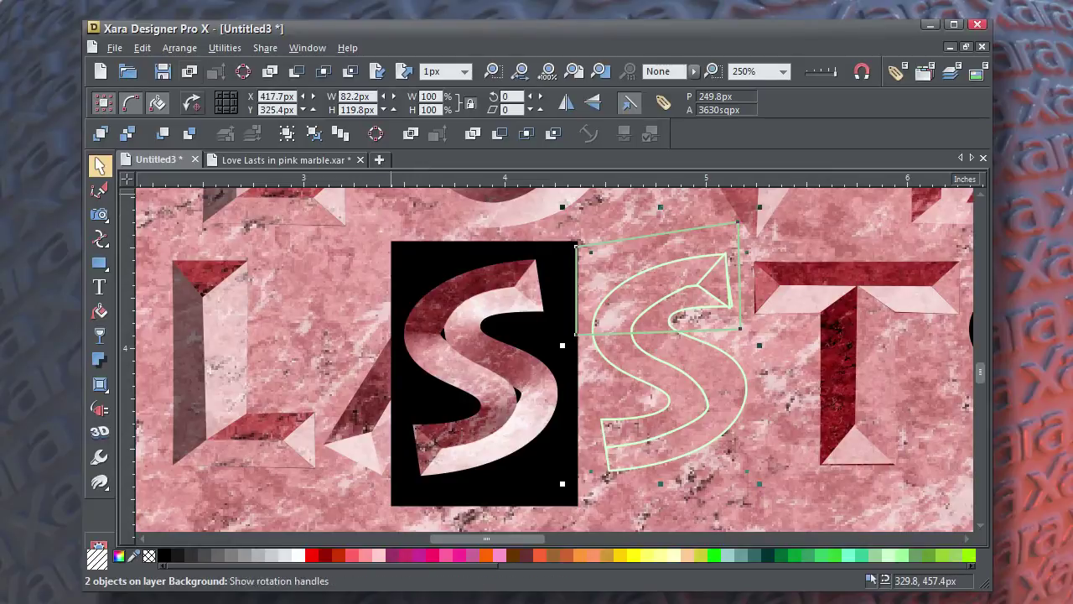
click(350, 72)
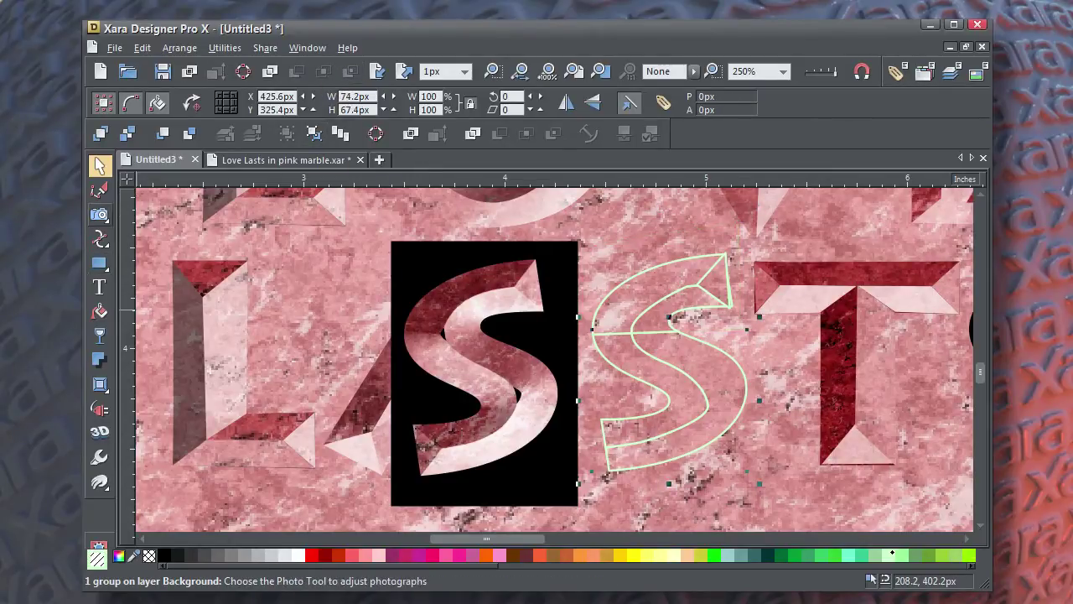
Step: Draw a second closed cutting shape, about 89 by 55 px, around the S's lower part, with its upper edge crossing the lower bend
click(99, 191)
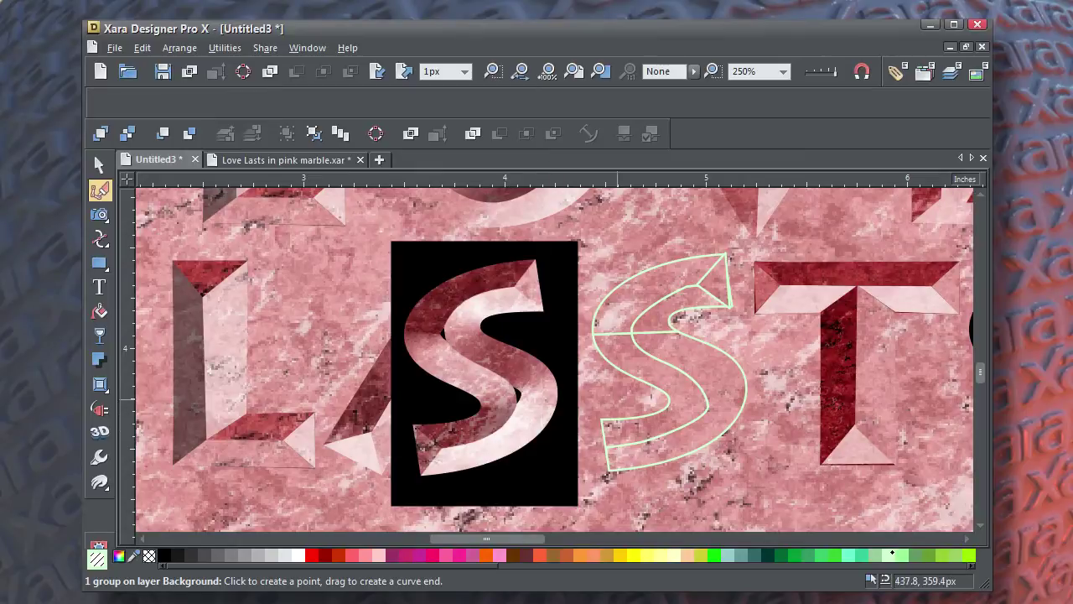
click(618, 400)
click(768, 389)
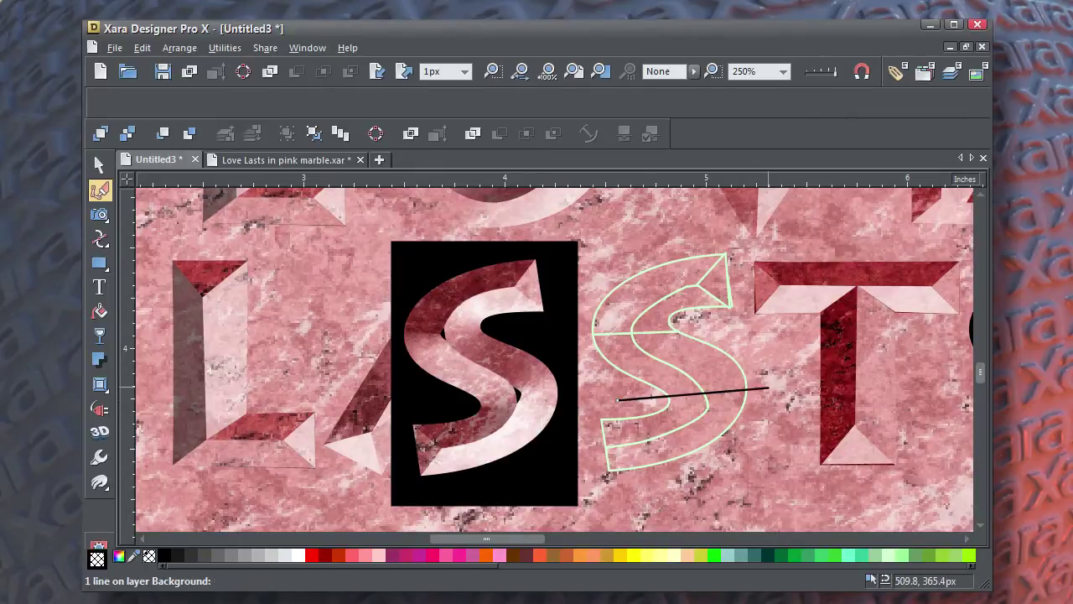
click(763, 497)
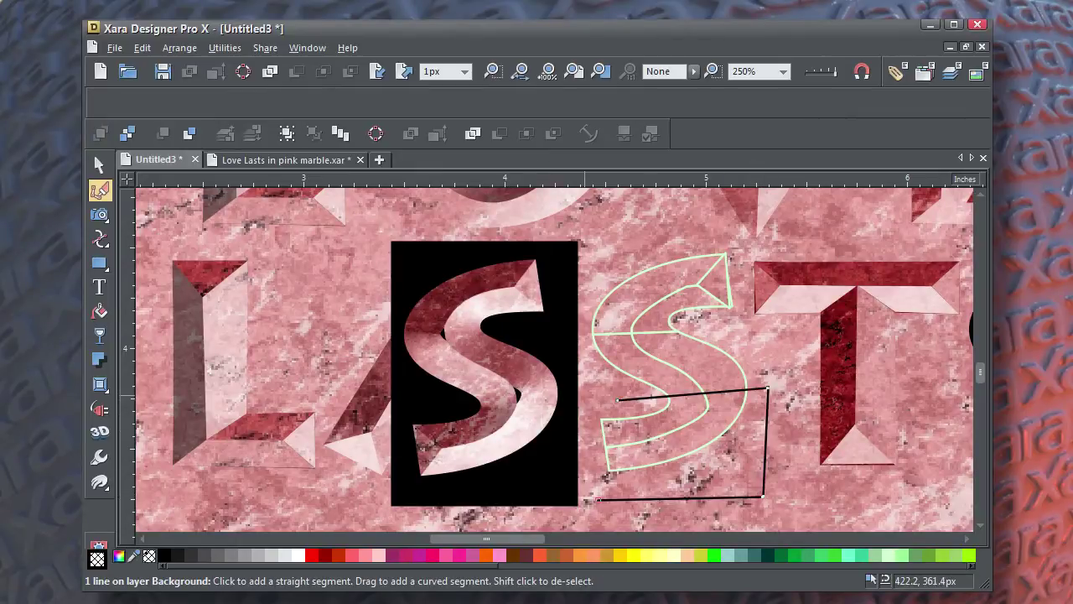
click(598, 499)
click(584, 396)
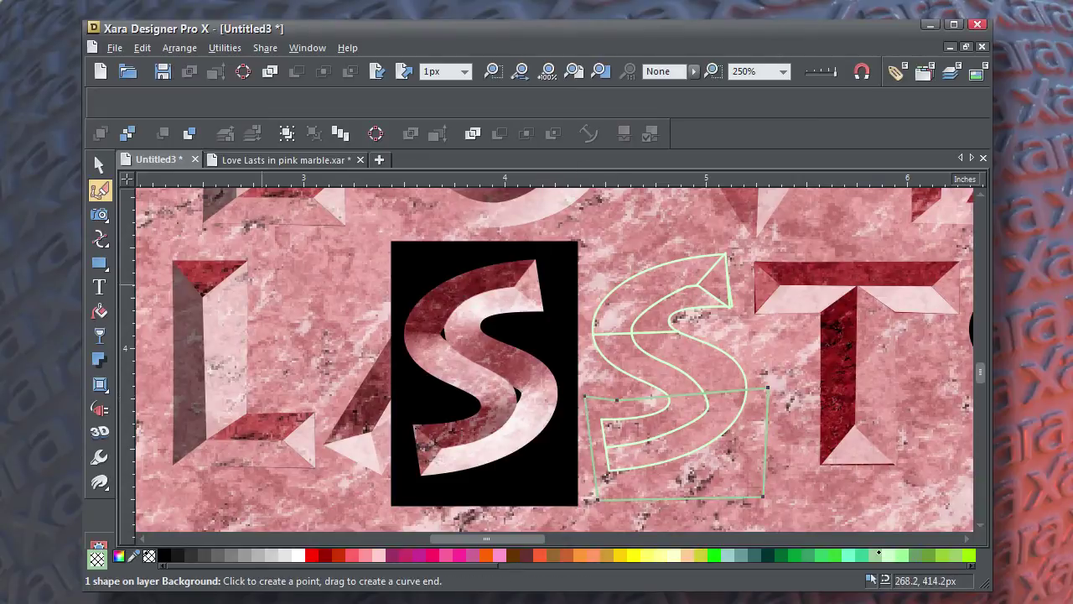
Step: Slice the lower S group with the second cutting shape
click(99, 165)
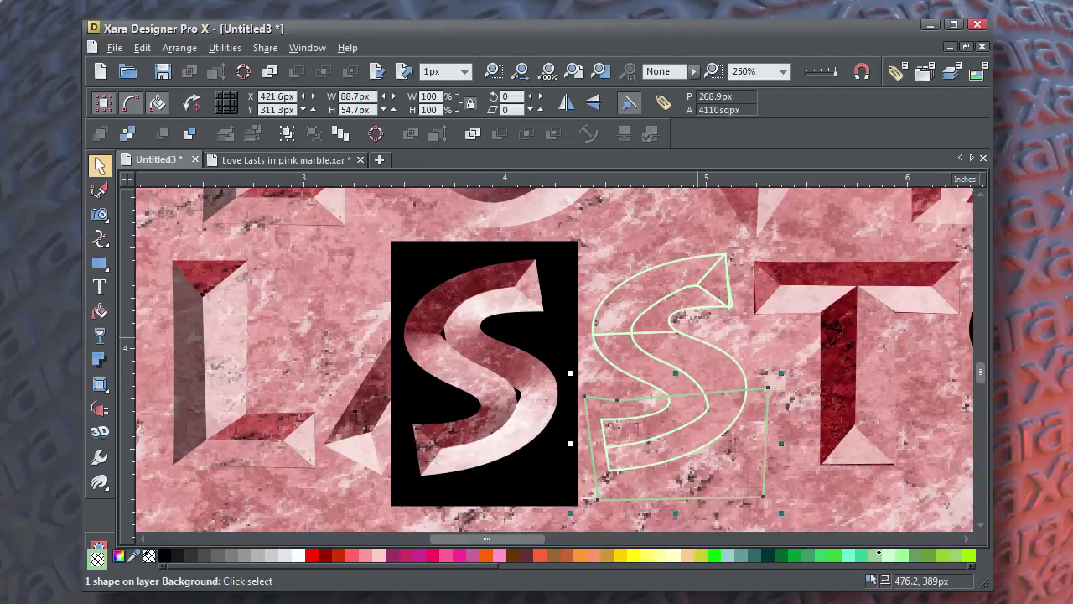
click(698, 339)
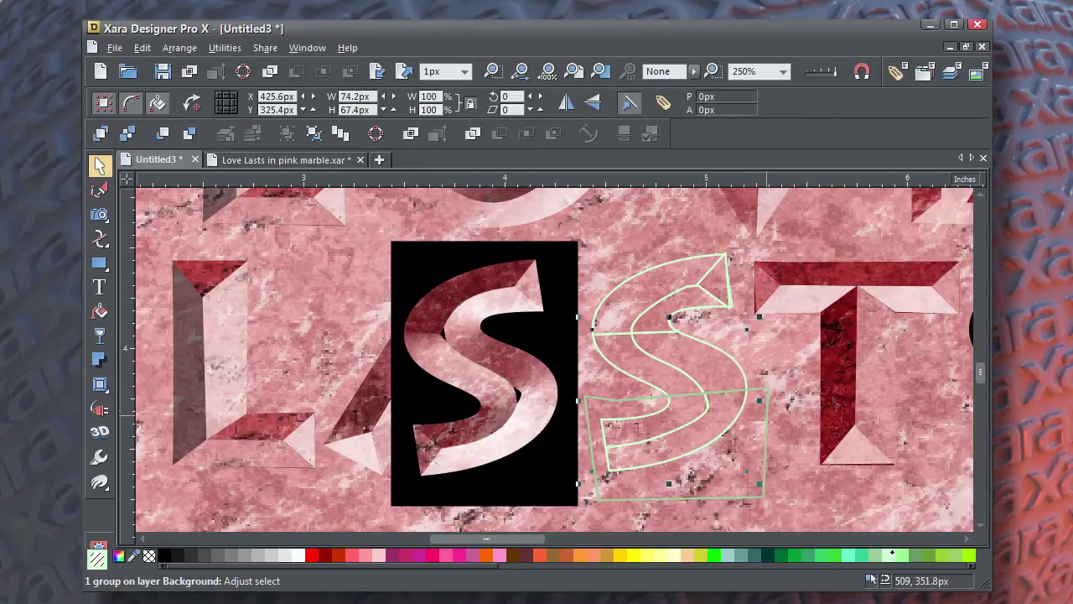
shift+click(766, 409)
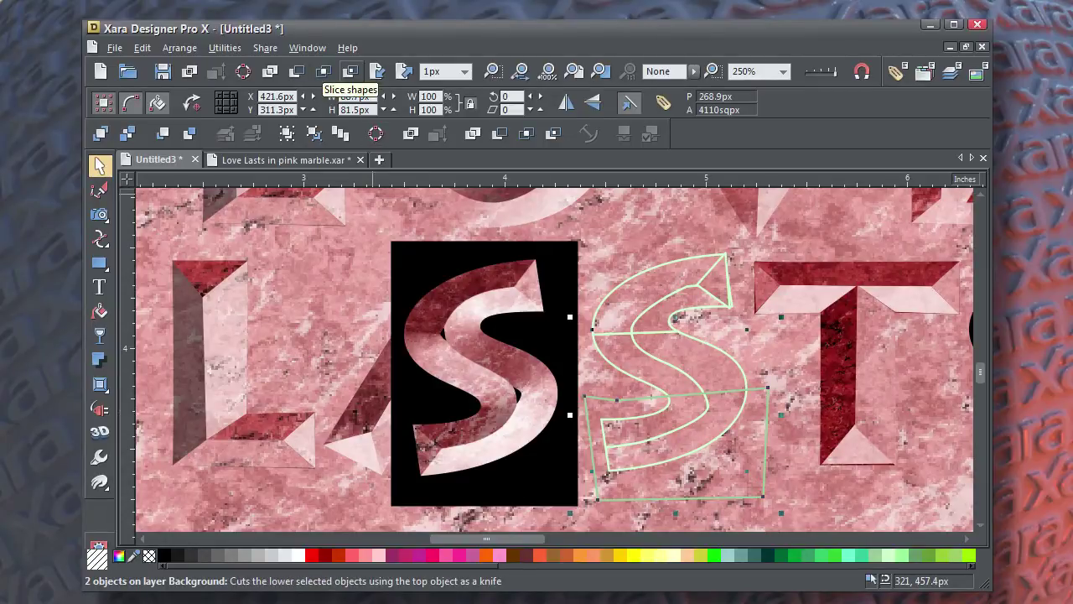
click(351, 76)
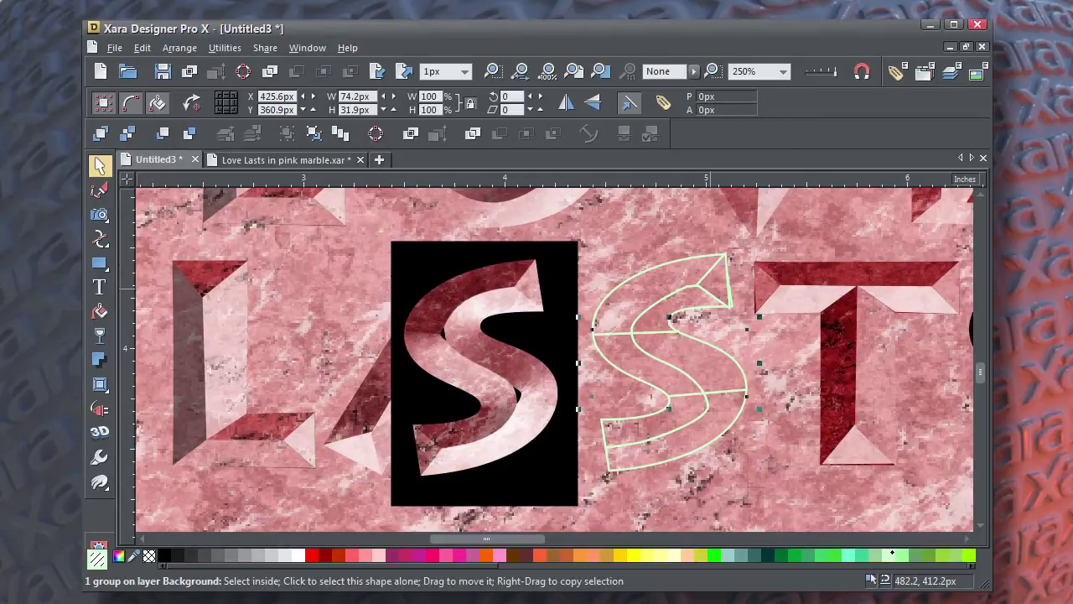
Step: Ungroup the middle and upper S sections into separate facets and deselect everything
key(ctrl+u)
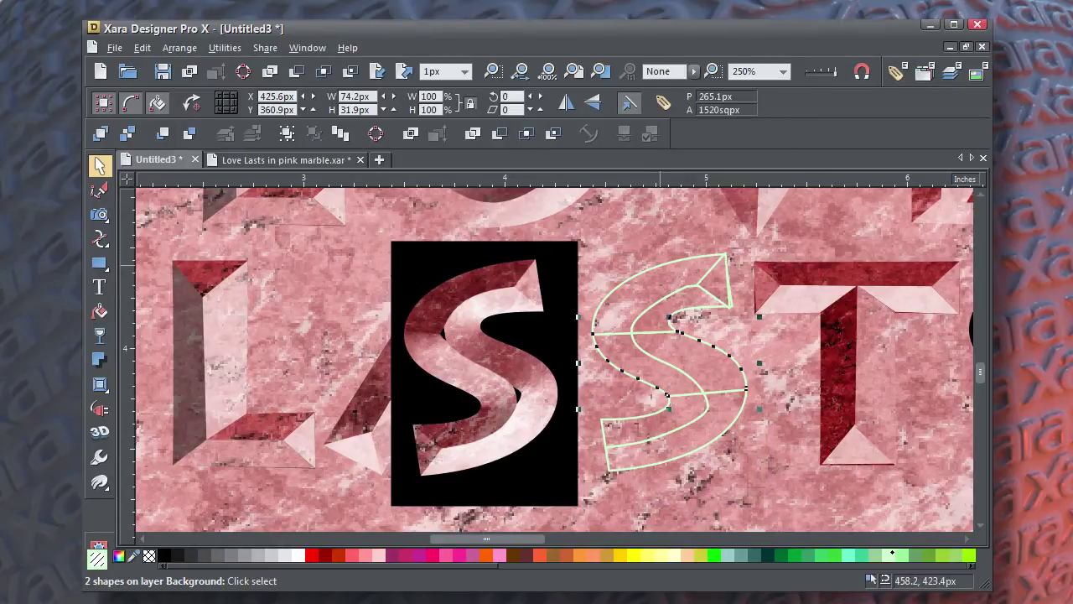
key(ctrl+g)
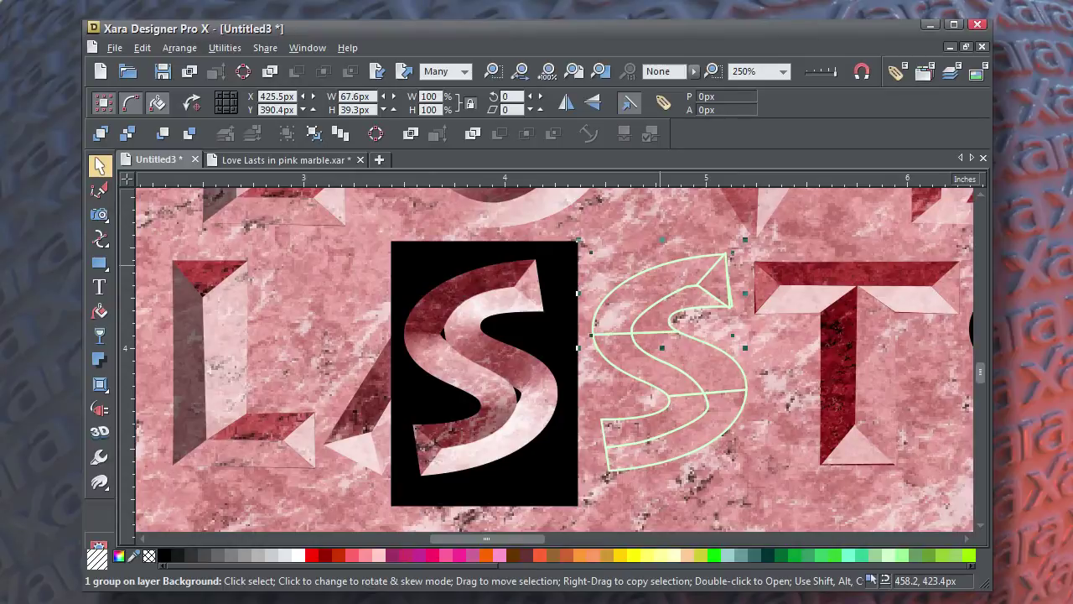
key(ctrl+u)
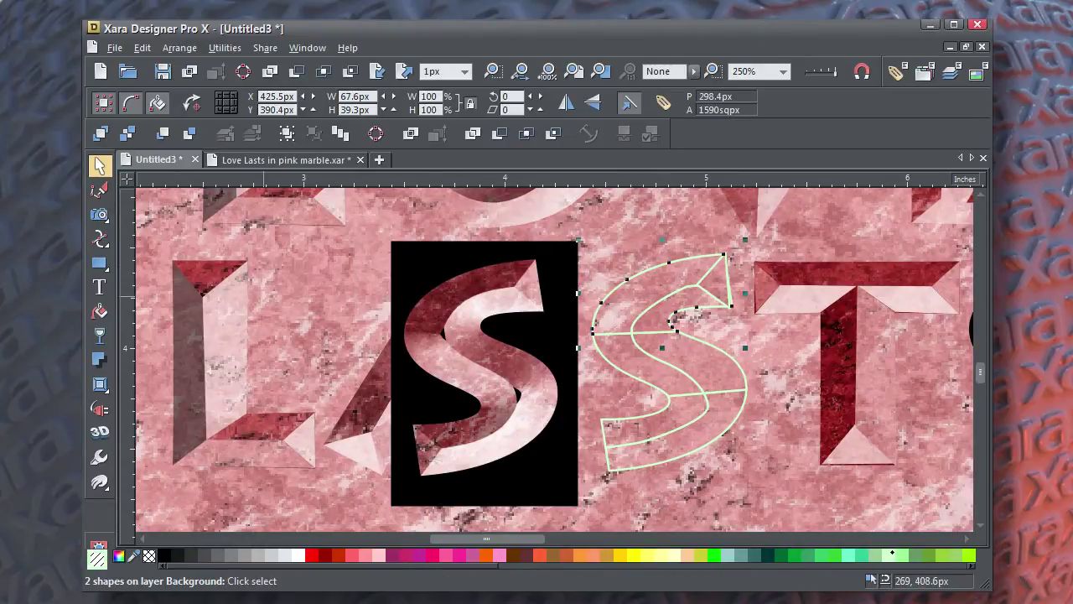
click(748, 486)
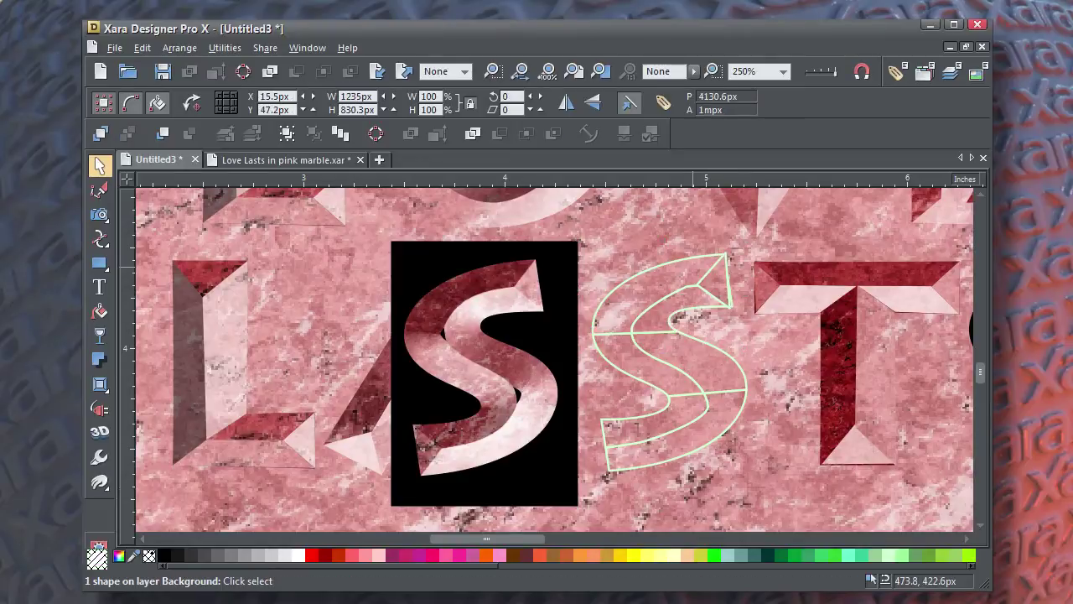
Step: Set the S's upper-left facet to brightness -66 and add a short linear transparency fading it out toward its lower end
click(691, 260)
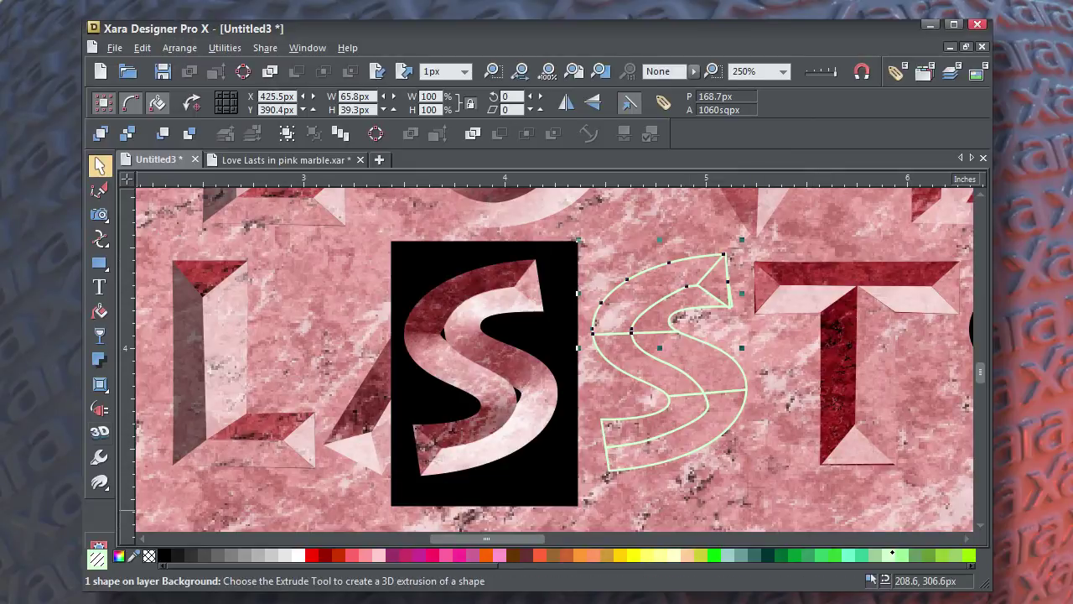
click(100, 215)
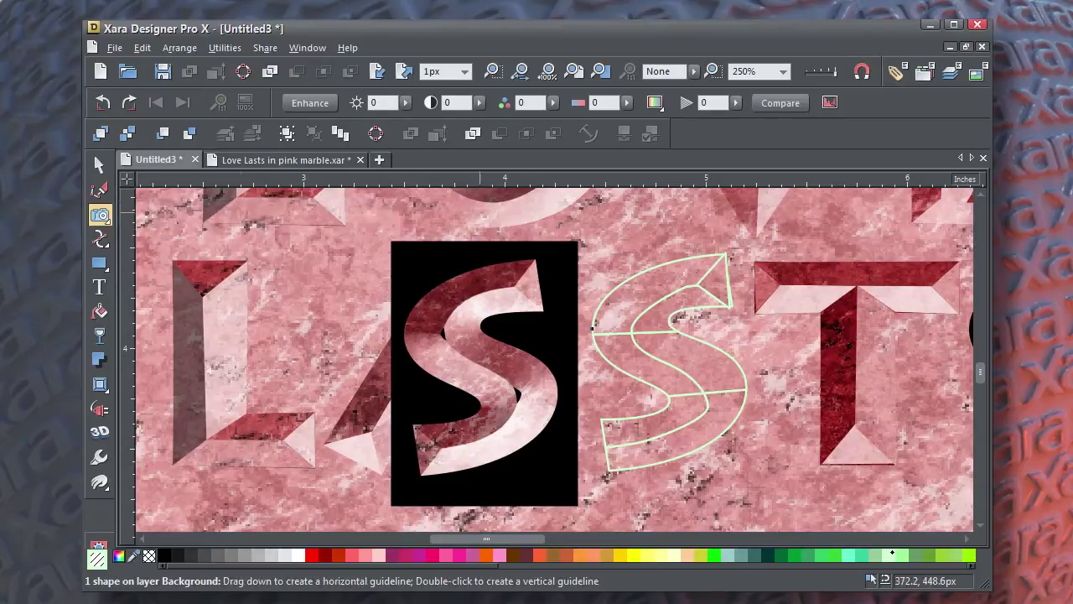
click(405, 102)
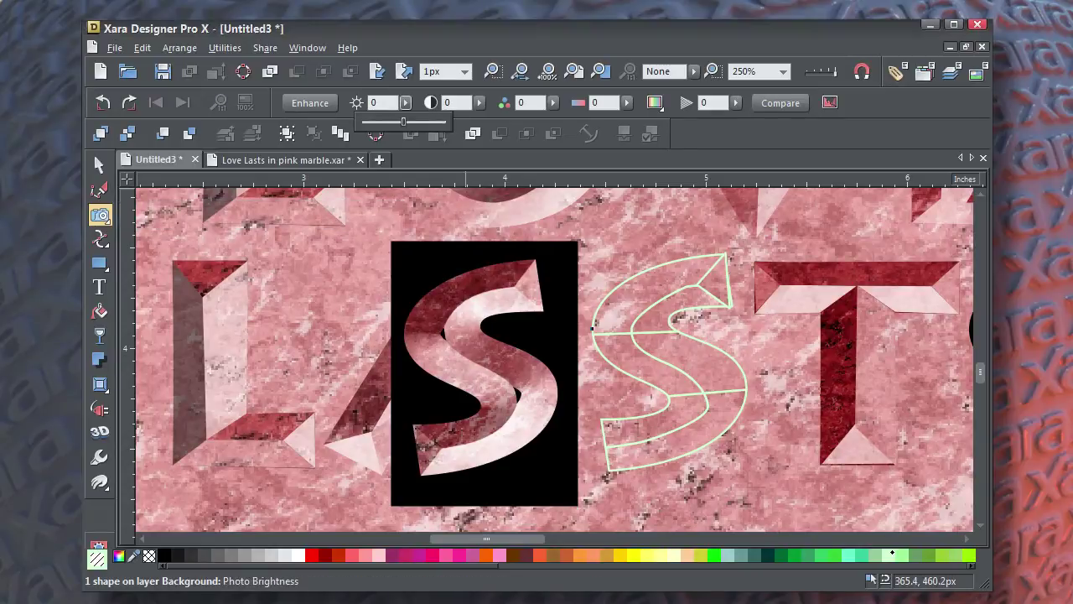
drag(403, 122, 369, 123)
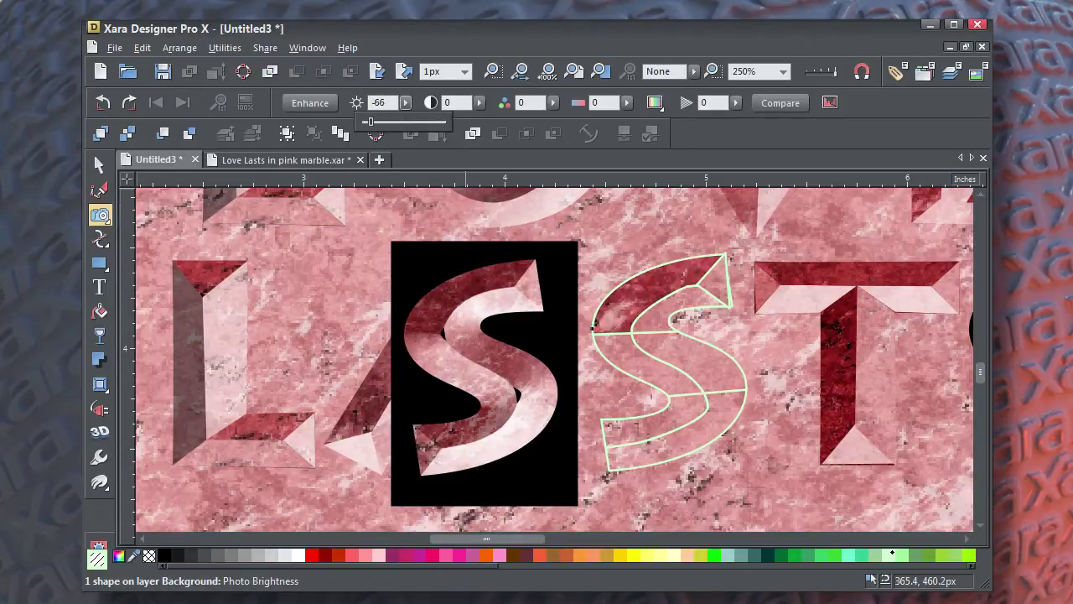
drag(366, 122, 370, 123)
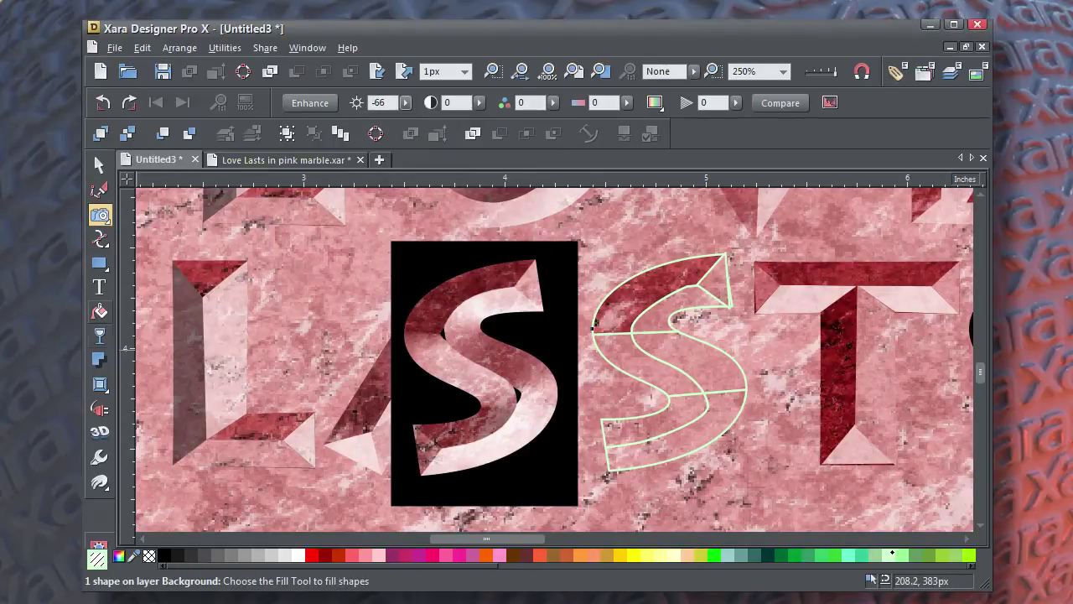
click(100, 336)
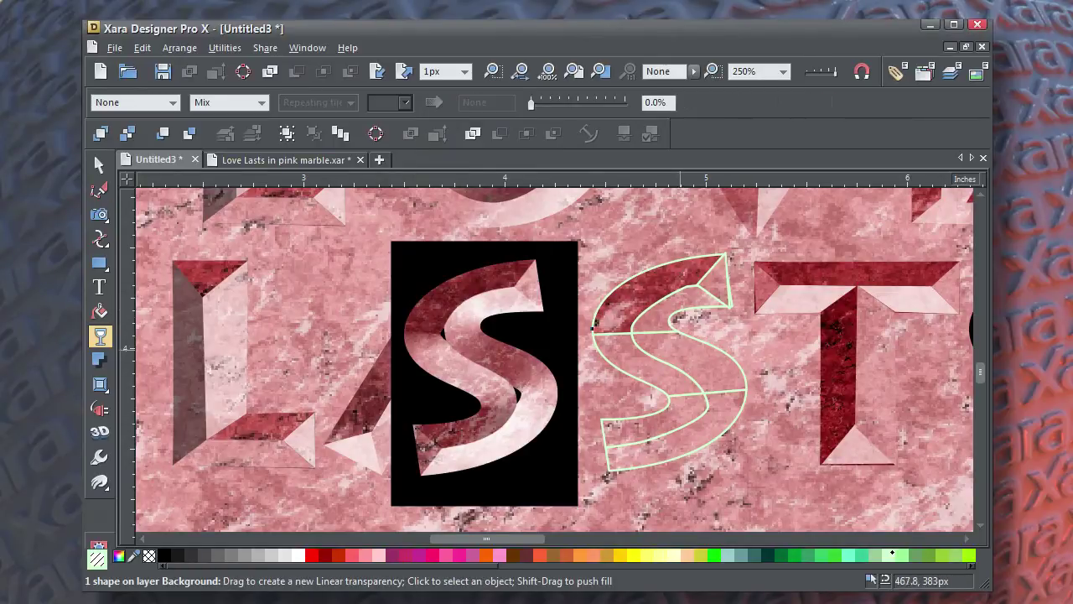
drag(630, 290, 620, 324)
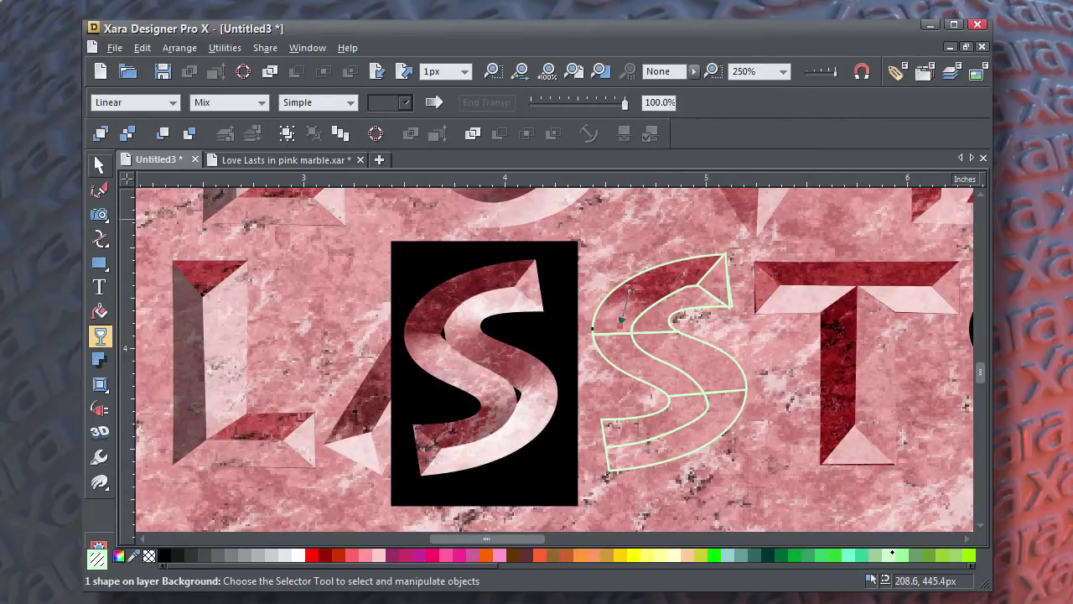
Step: Set the S's middle-left facet to brightness 43 and add a short linear transparency fading it out toward its upper-left end
click(99, 165)
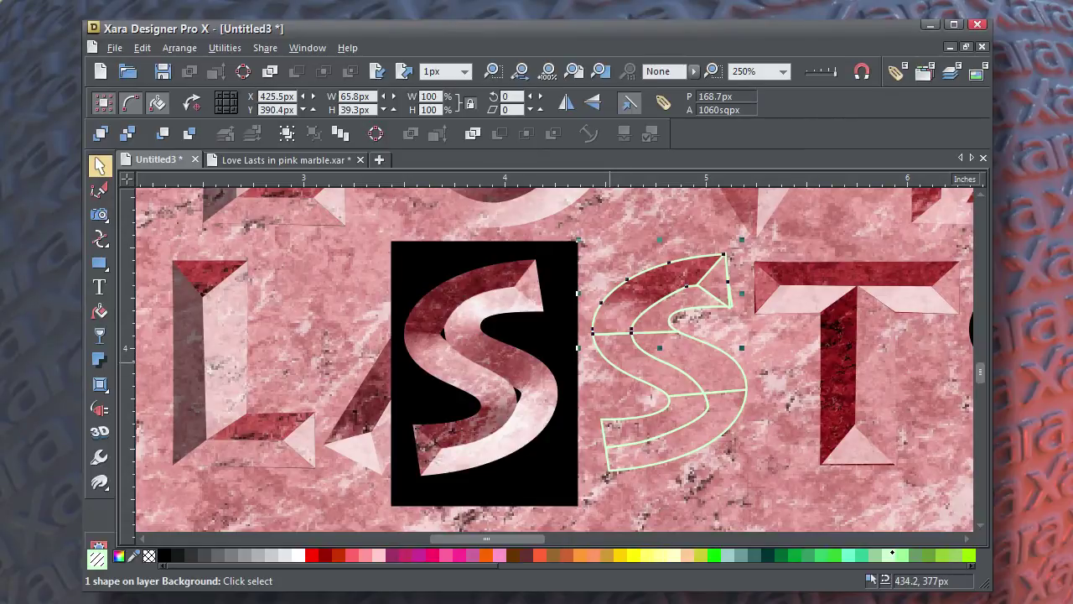
click(610, 362)
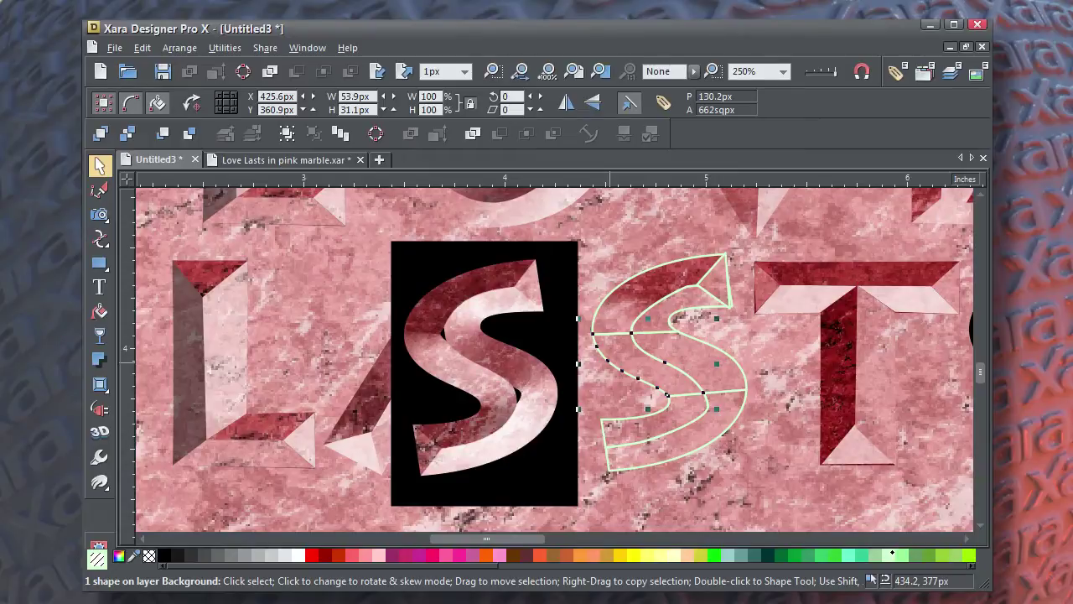
click(99, 336)
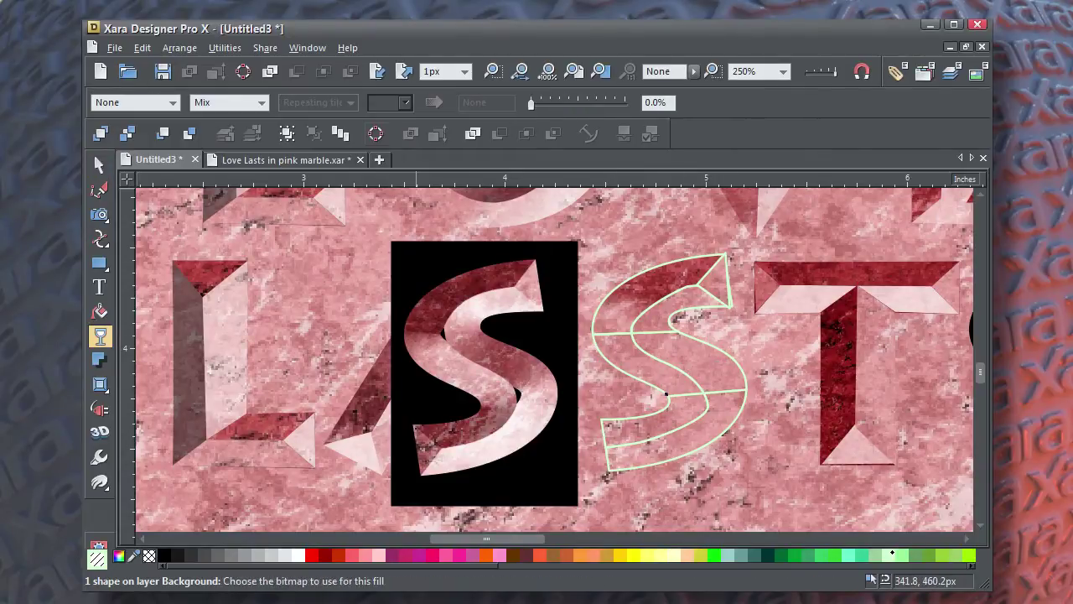
click(99, 215)
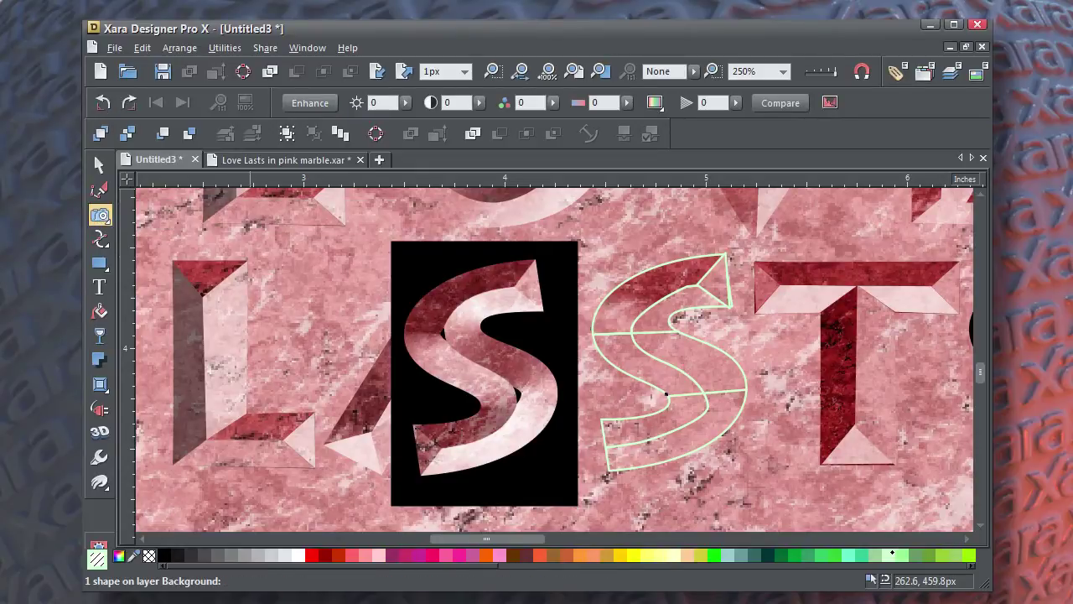
click(405, 102)
drag(404, 122, 428, 121)
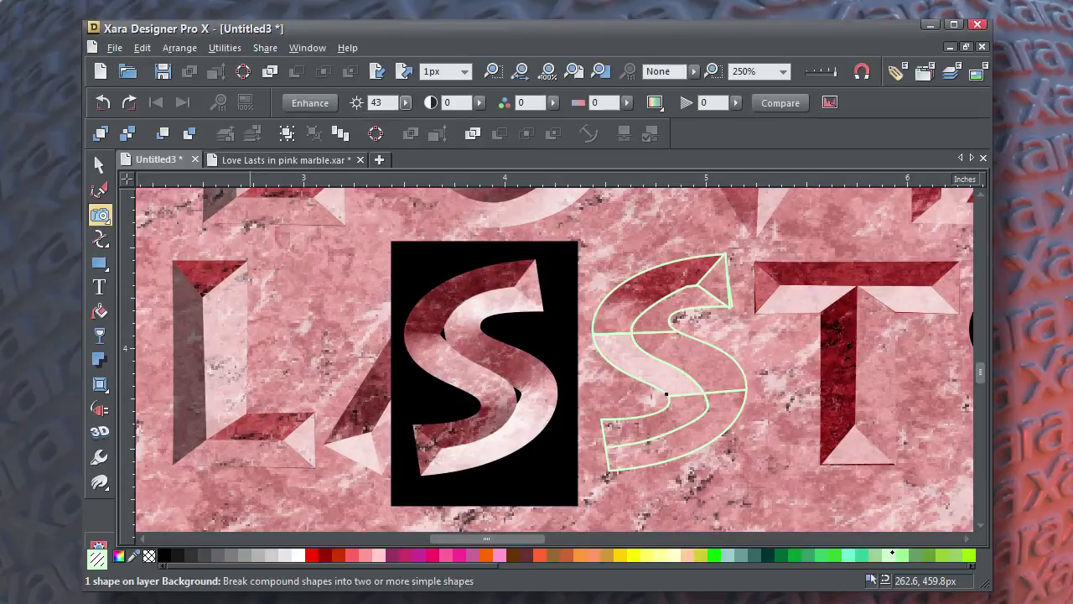
click(100, 335)
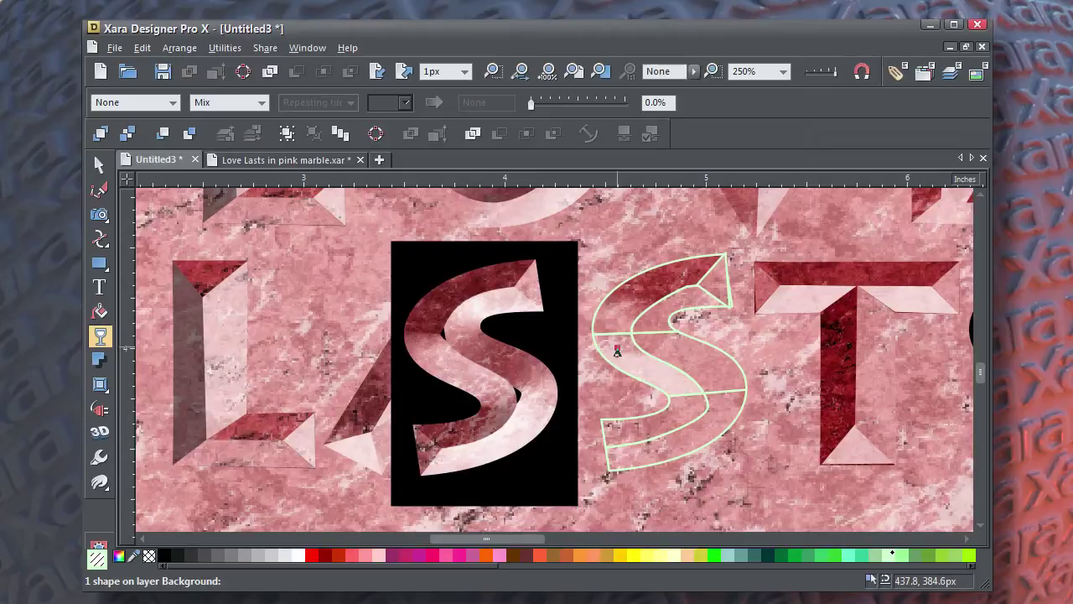
drag(617, 348, 638, 369)
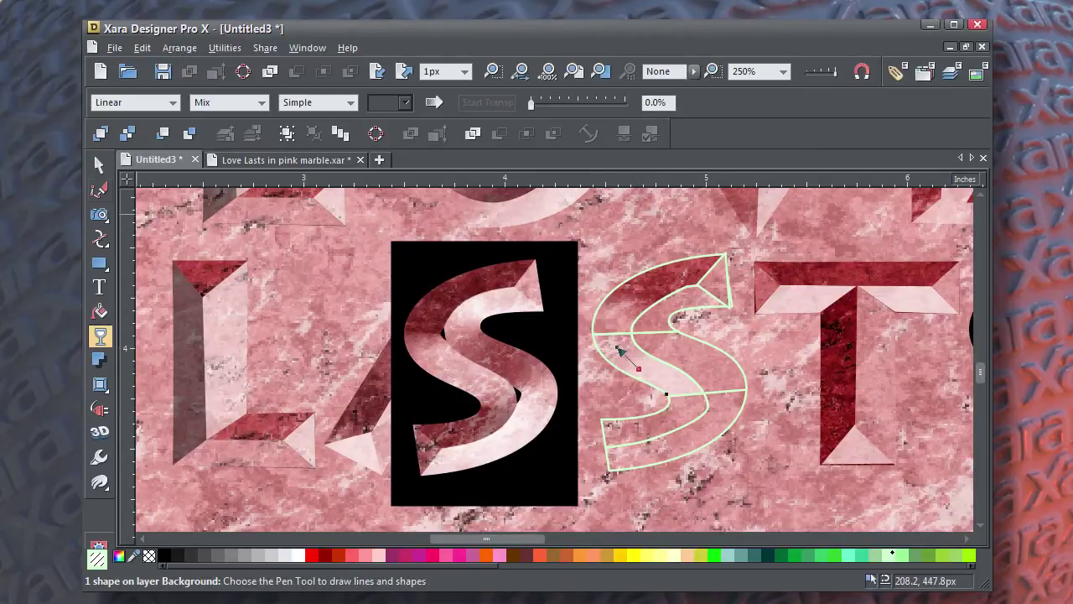
Step: Ungroup the S's lower section into separate facets
key(F2)
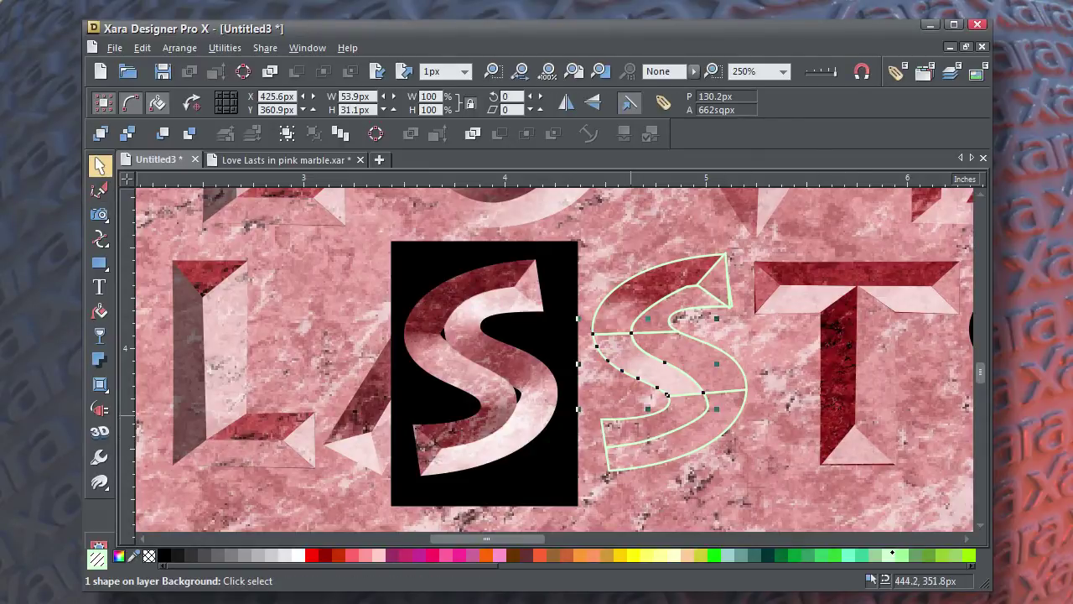
click(671, 376)
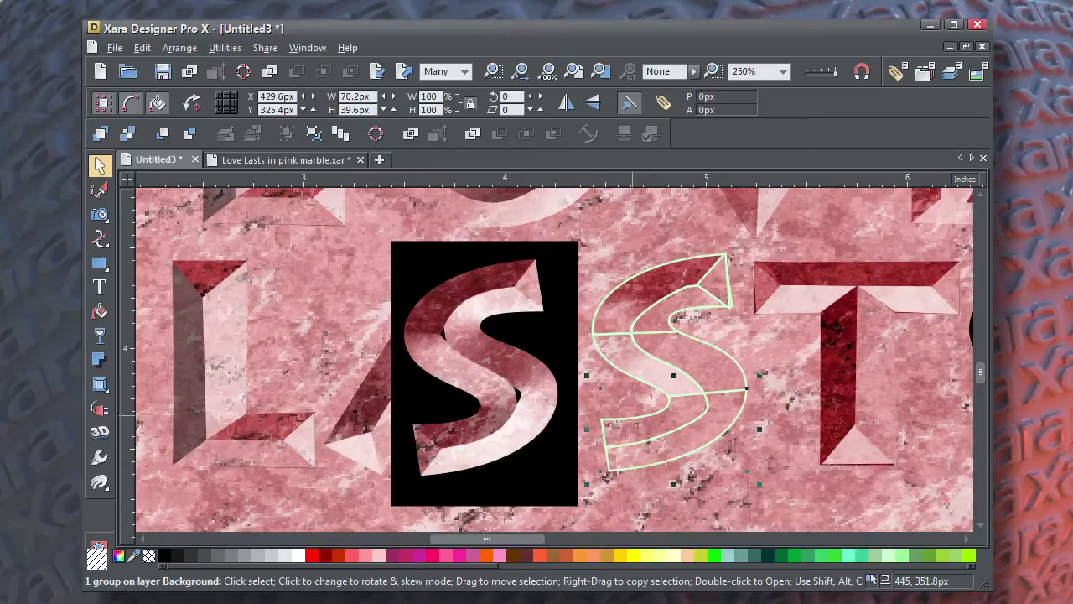
key(ctrl)
key(ctrl+u)
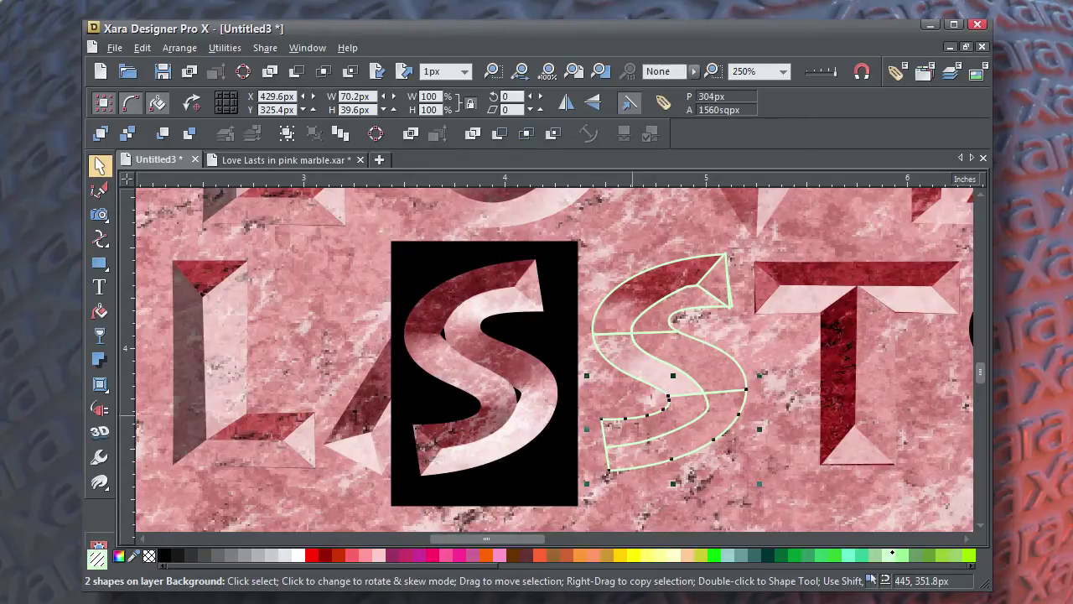
Step: Darken the S's lower inner facet by lowering its photo brightness
click(630, 412)
click(630, 416)
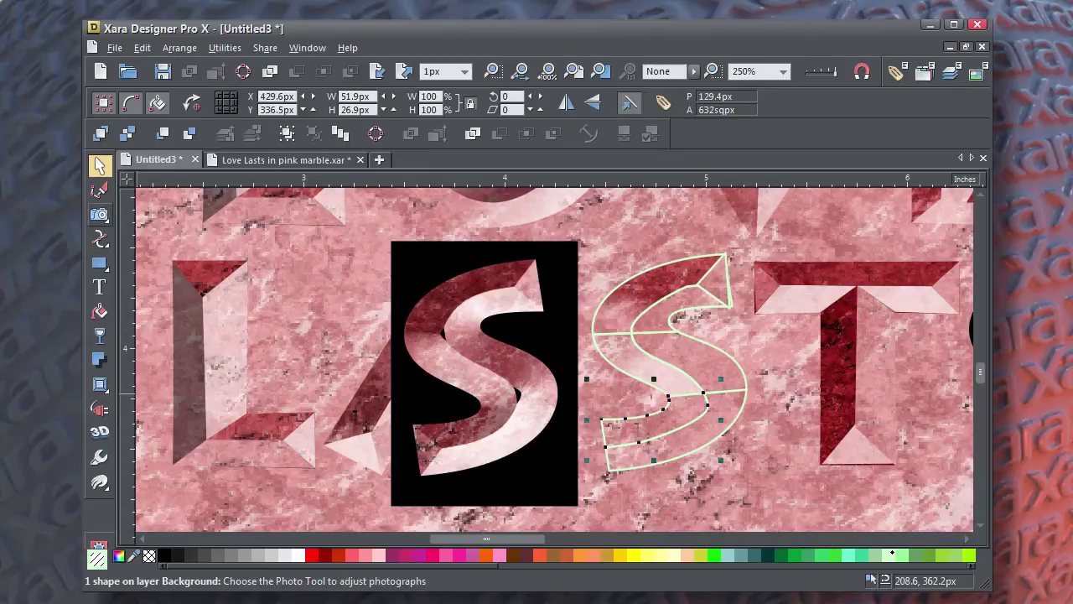
click(100, 214)
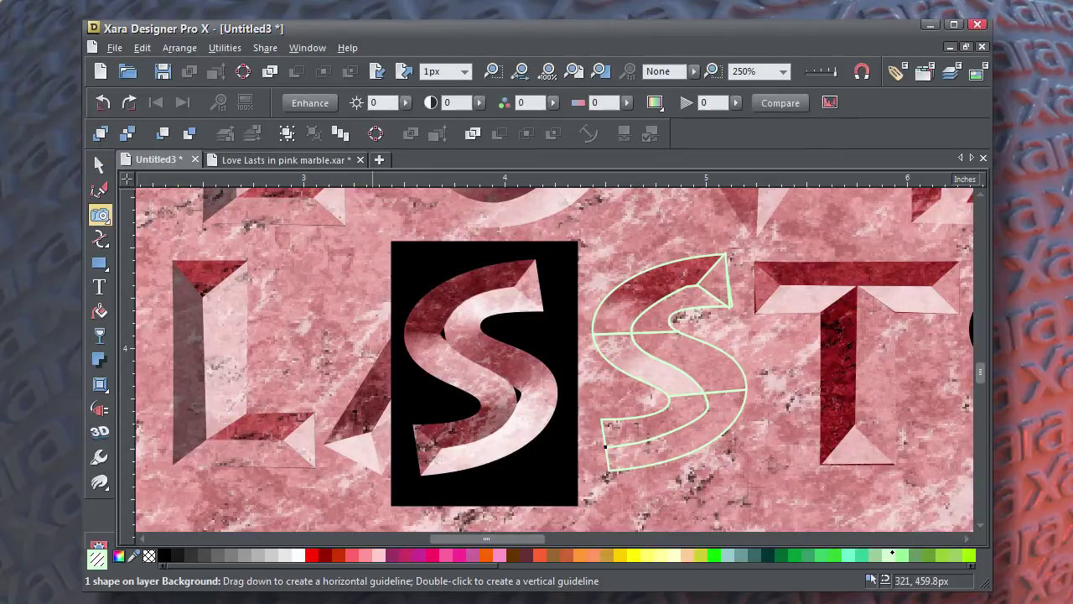
click(99, 165)
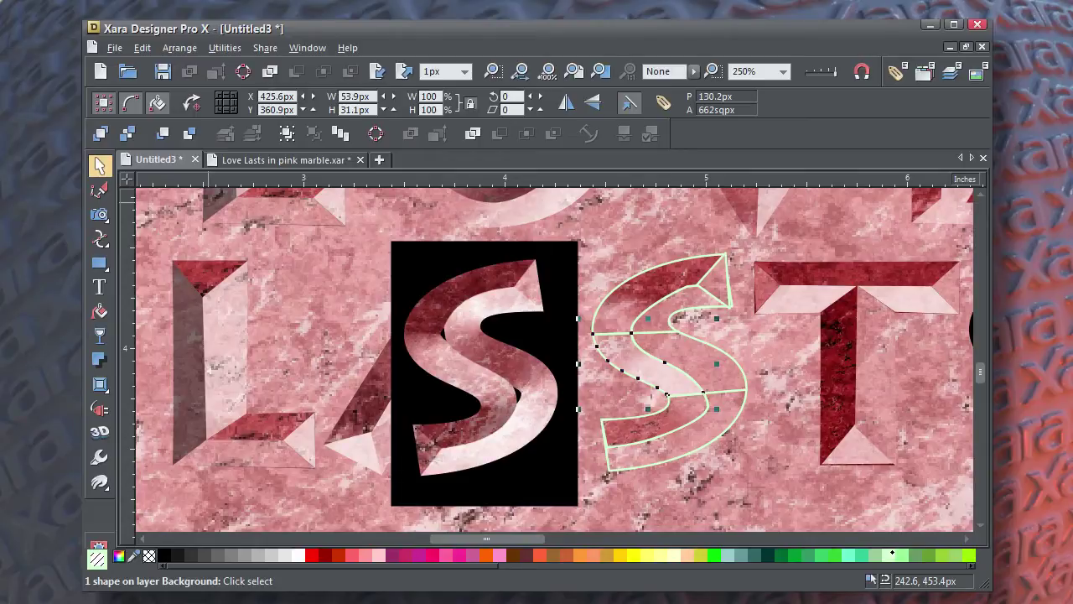
Step: Draw a closed triangular facet about 15 by 25 px on the S's lower-left end and remove its outline
key(F4)
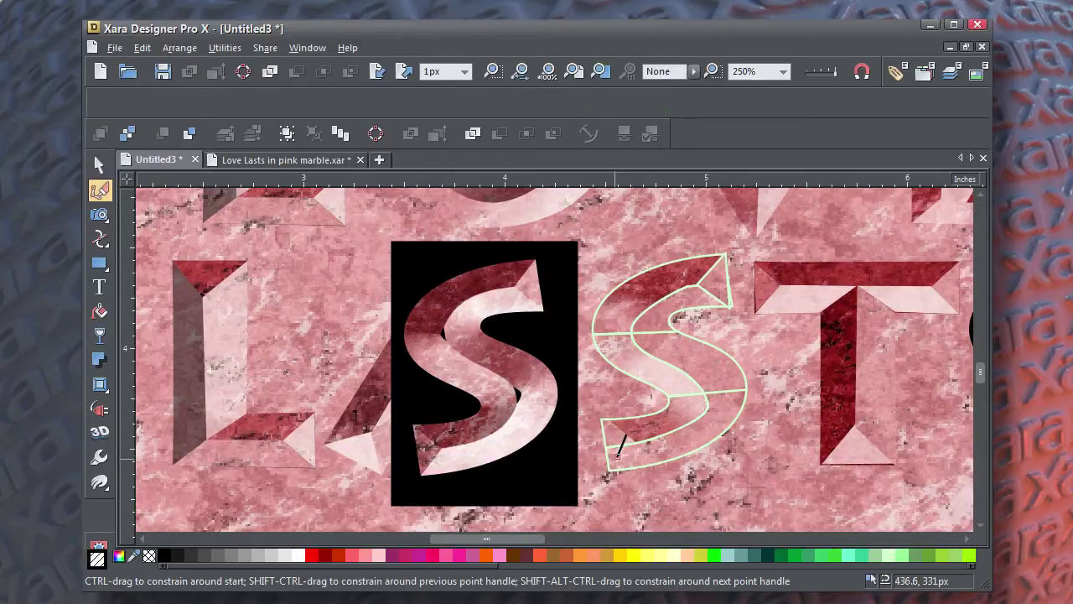
drag(620, 446, 626, 436)
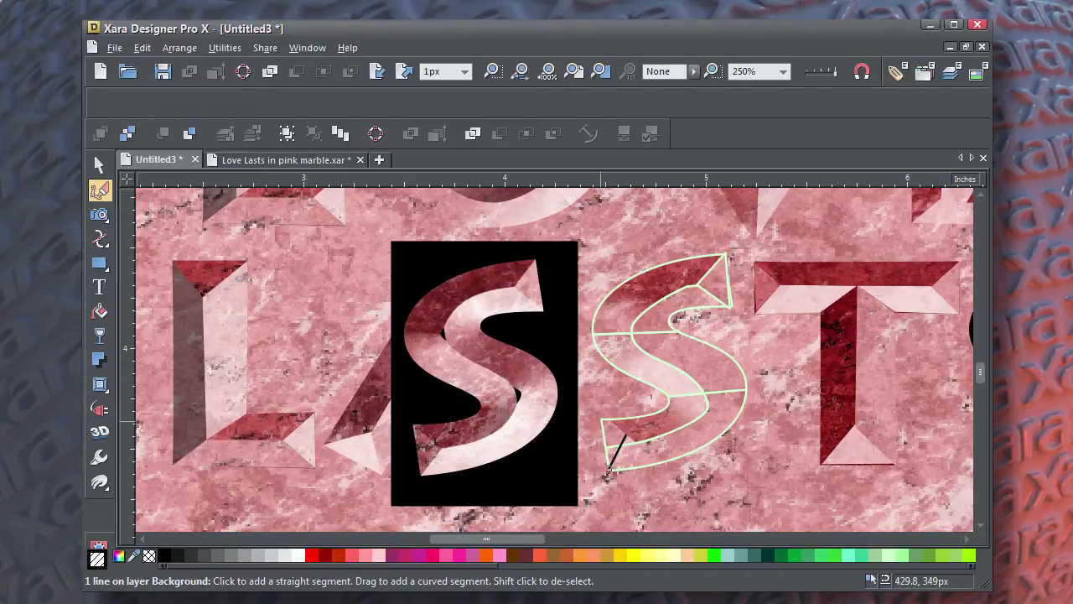
click(602, 417)
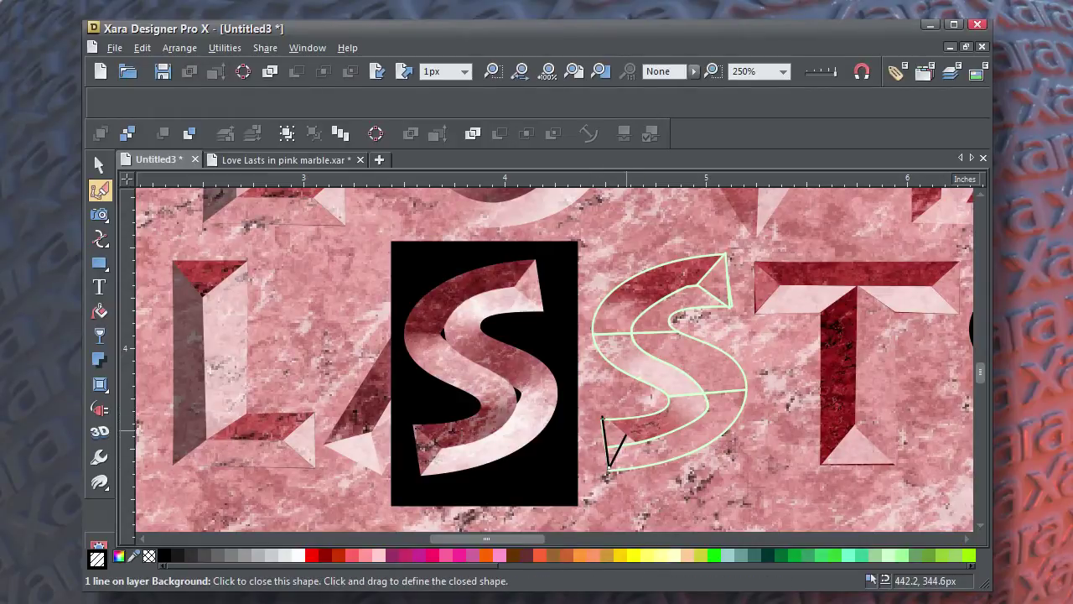
click(625, 436)
drag(626, 434, 633, 442)
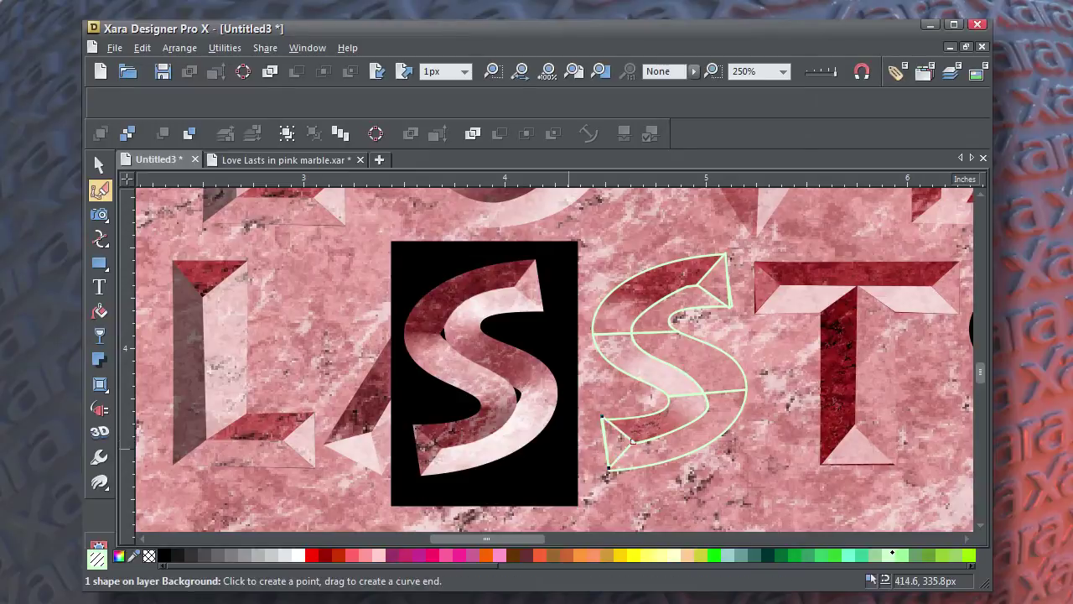
shift+click(149, 556)
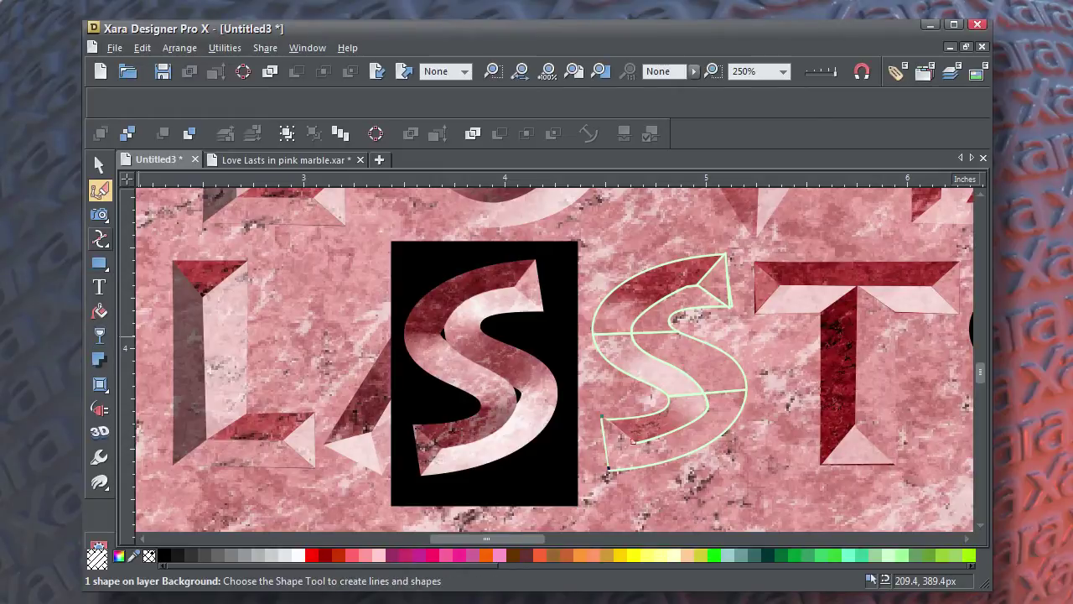
Step: Set the new triangular facet at the S's lower end to brightness -57
click(100, 215)
click(406, 102)
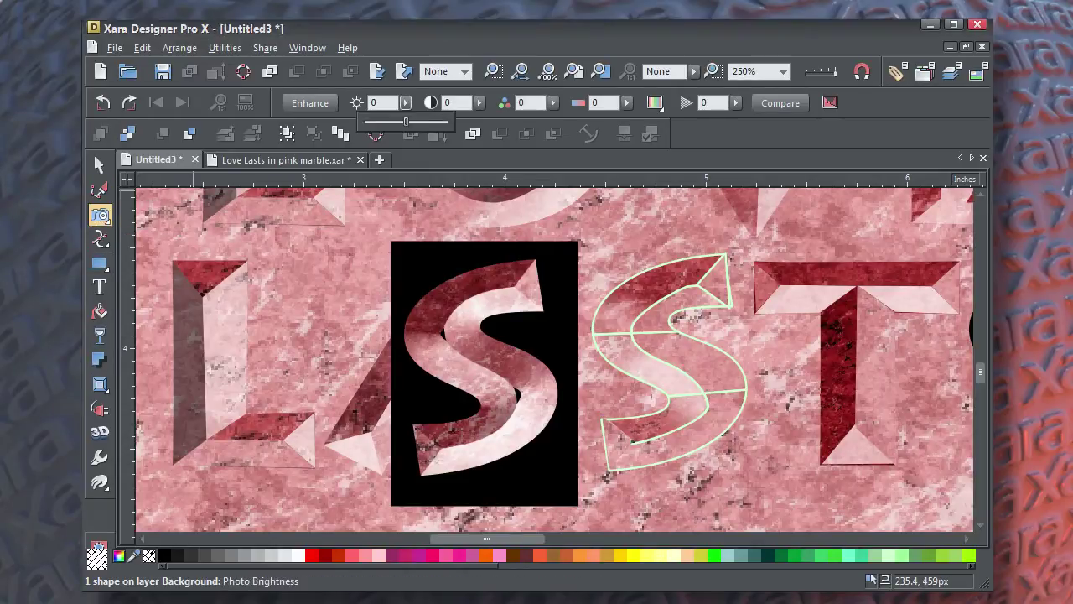
drag(406, 122, 375, 122)
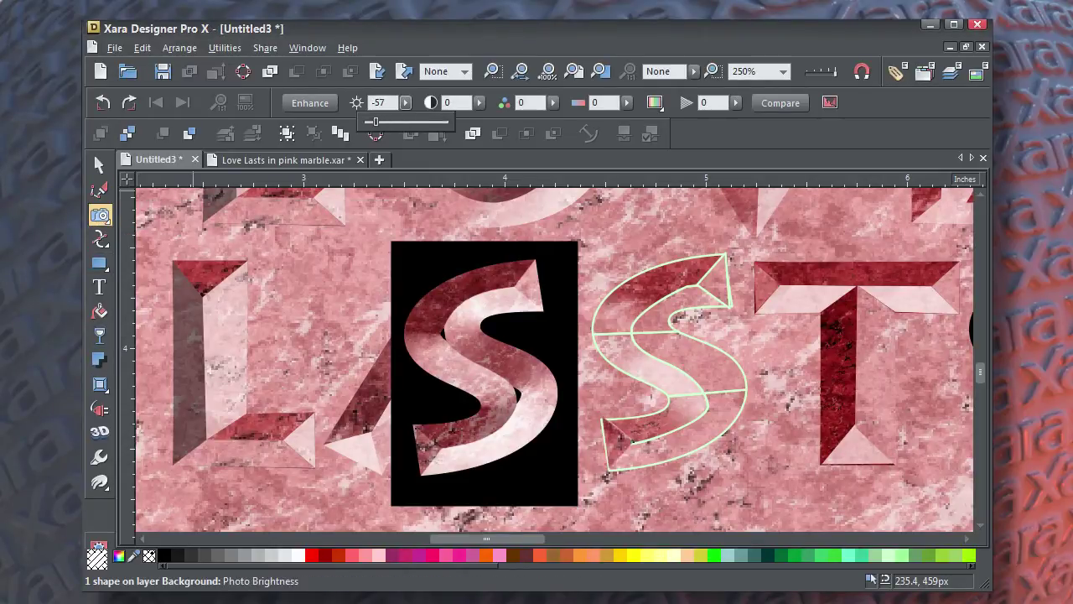
Step: Set the triangular facet at the S's upper-right end to brightness 57
click(100, 165)
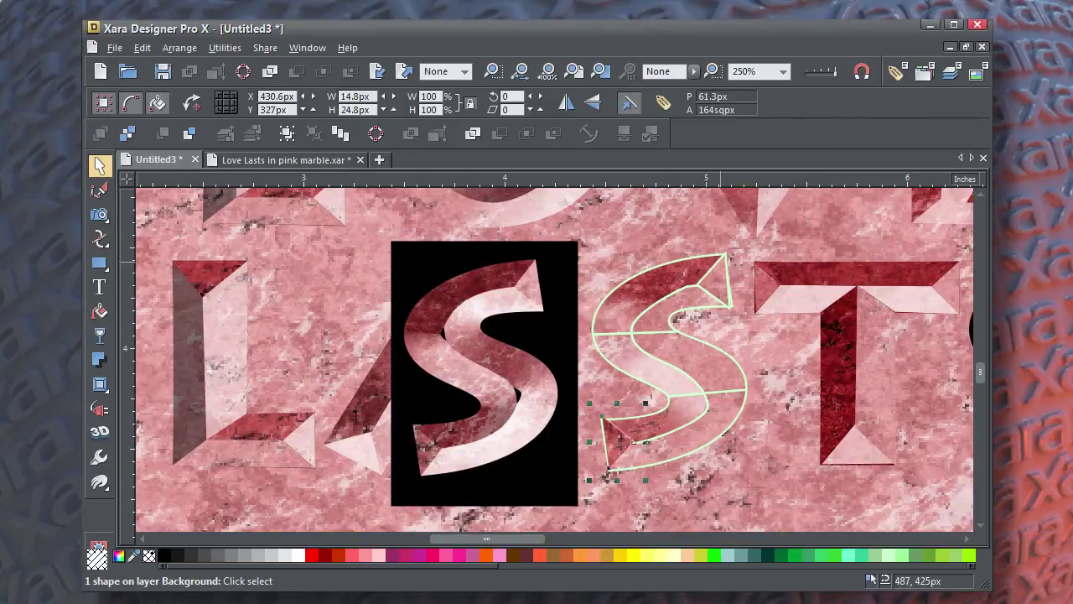
click(726, 261)
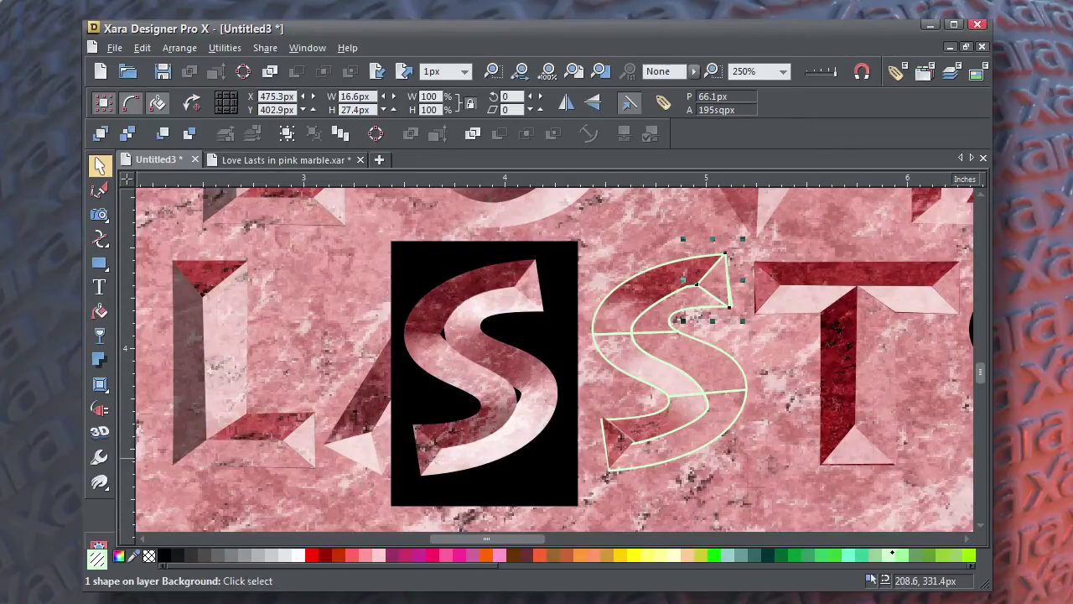
click(100, 214)
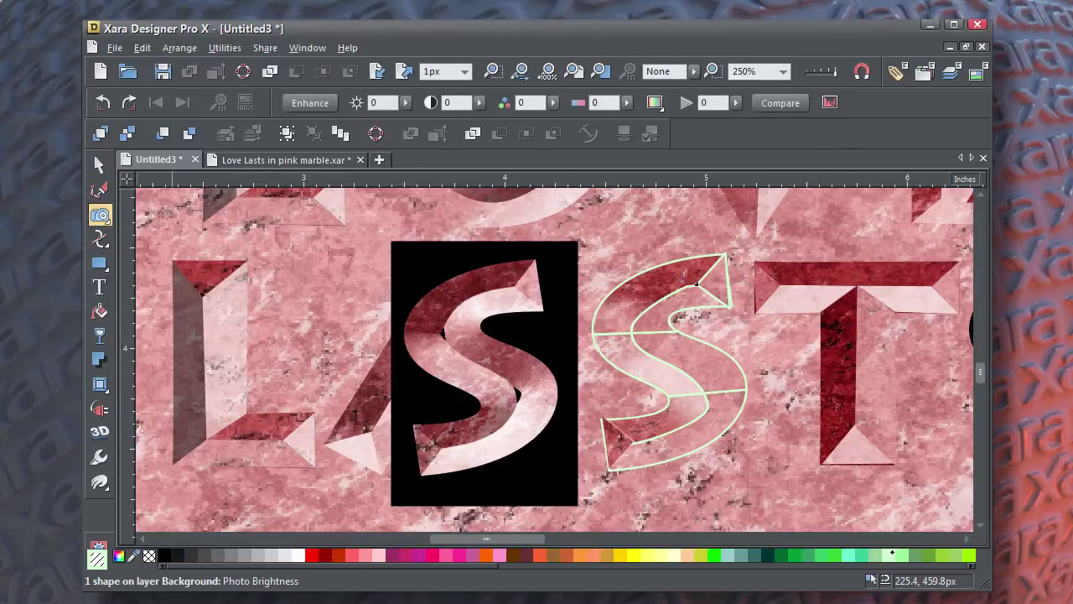
click(406, 103)
drag(407, 123, 443, 122)
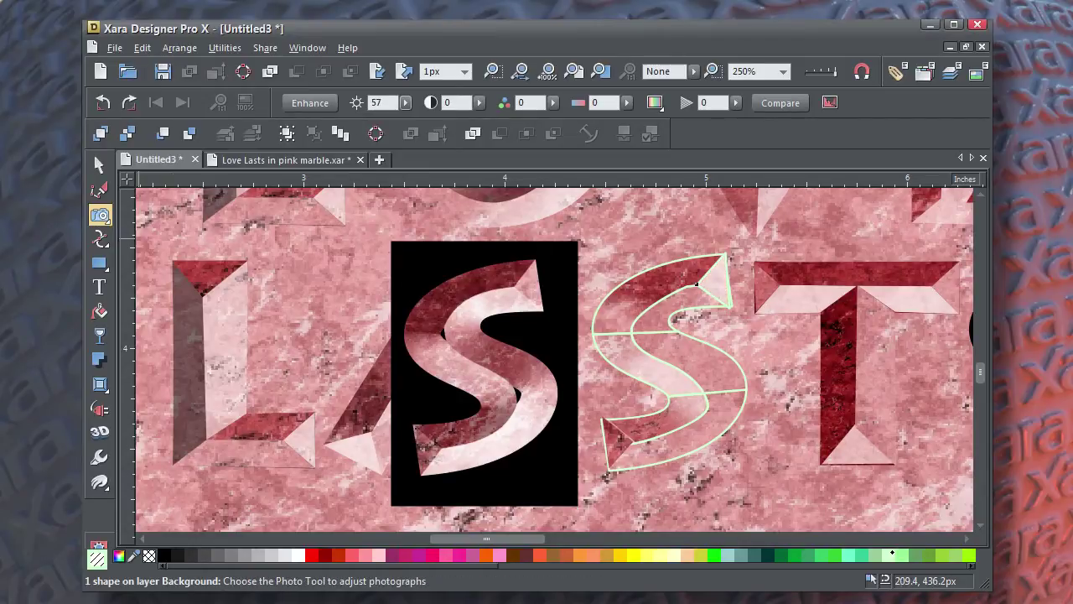
Step: Delete the reference S group with the black background that covers the A
click(100, 165)
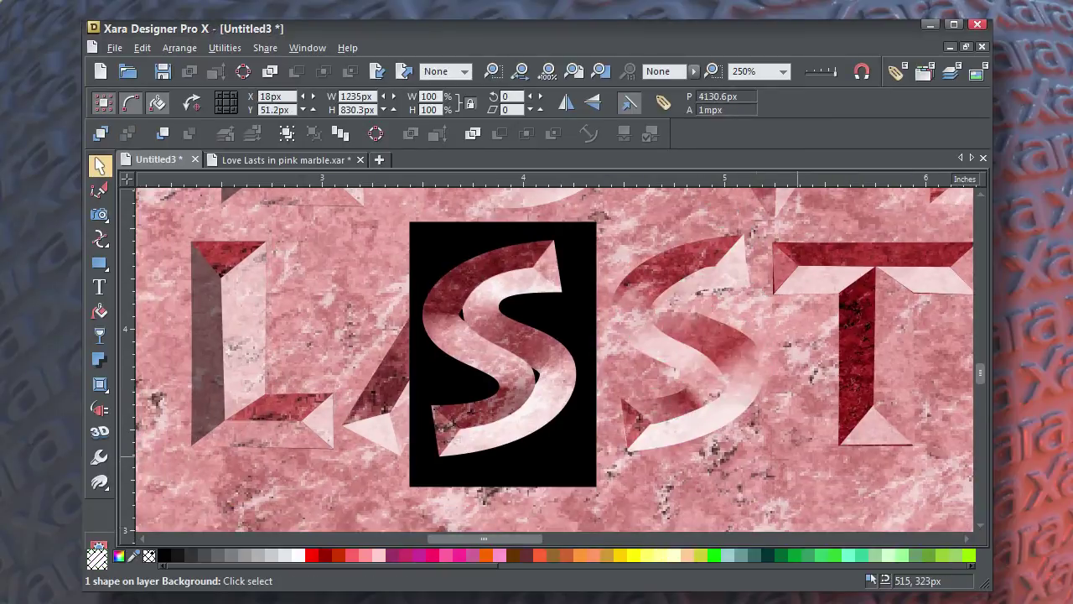
click(539, 320)
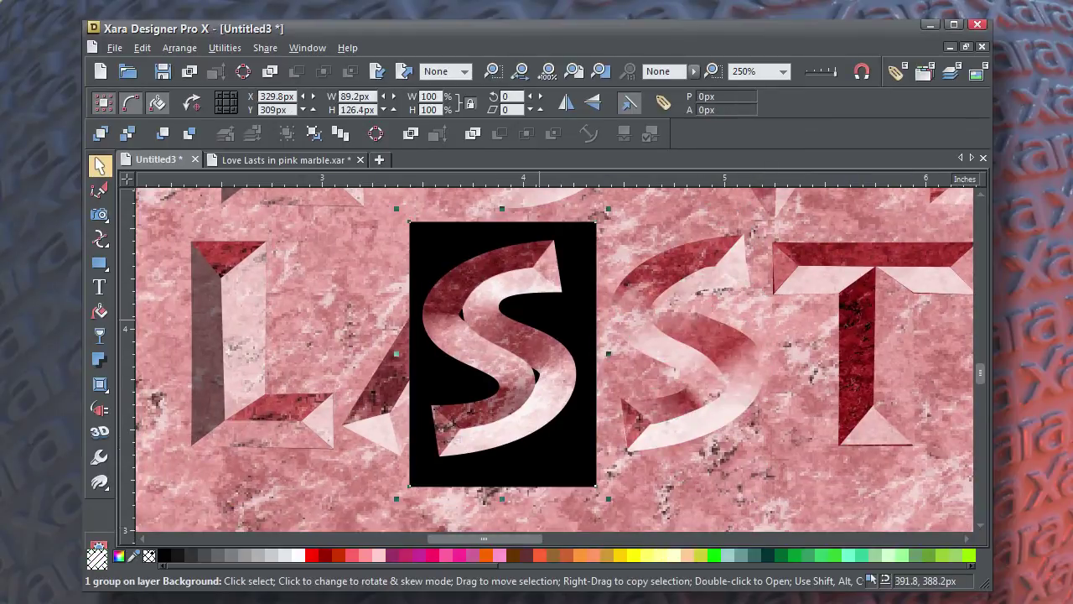
key(Delete)
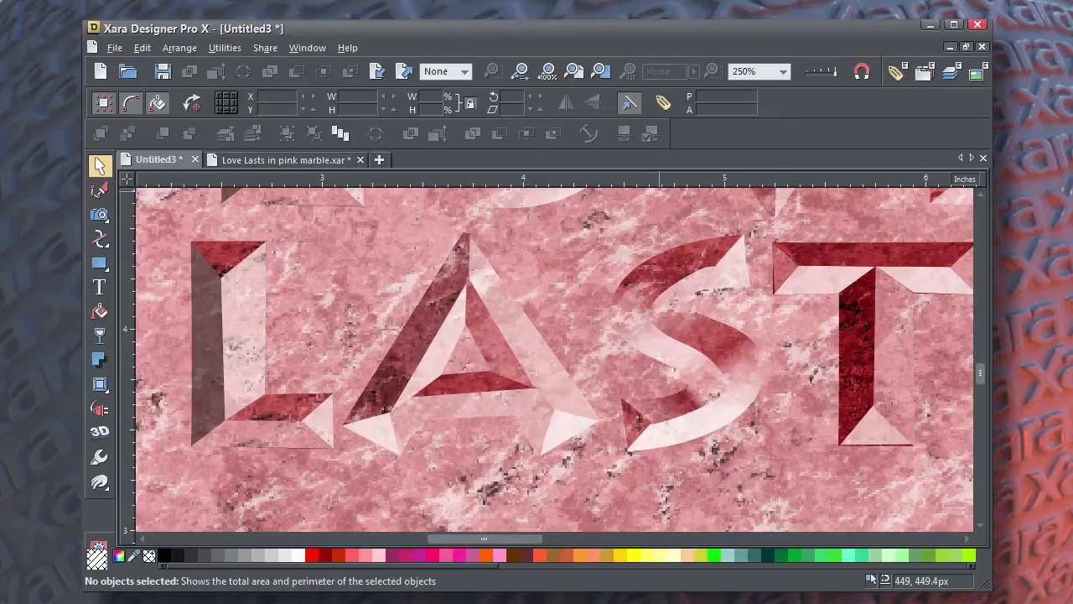
Step: Show the artwork as outlines and group all eight shapes of the faceted S
drag(833, 72, 809, 73)
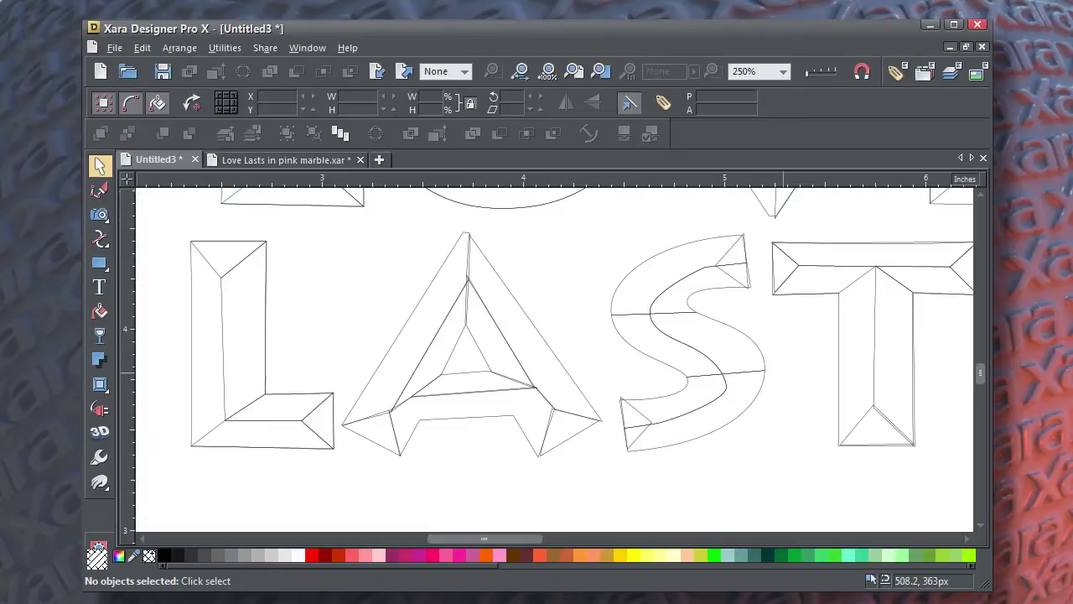
scroll(630, 276, down, 1)
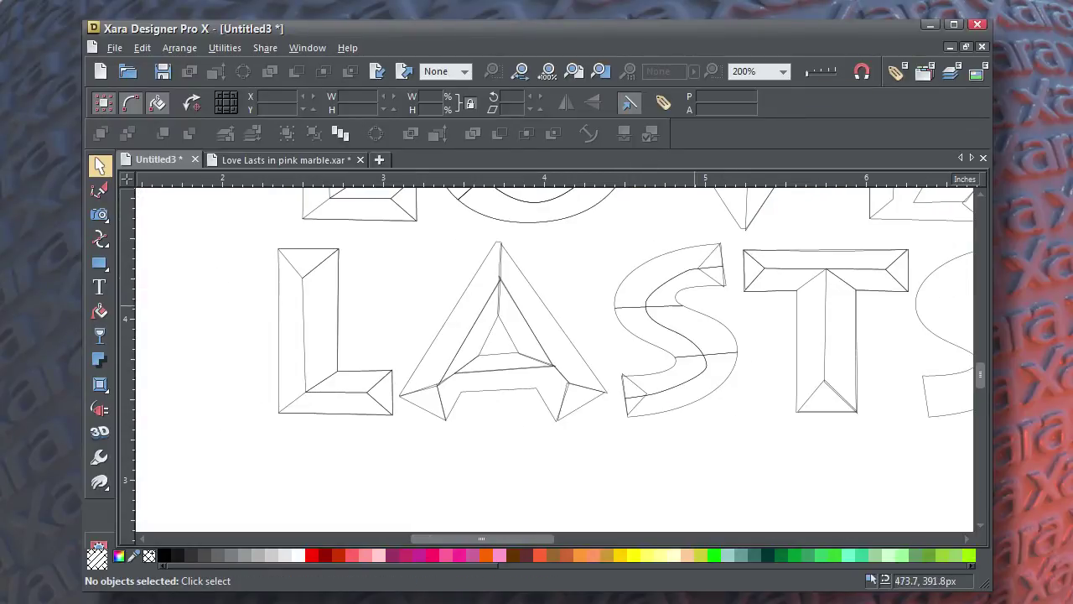
drag(363, 205, 559, 469)
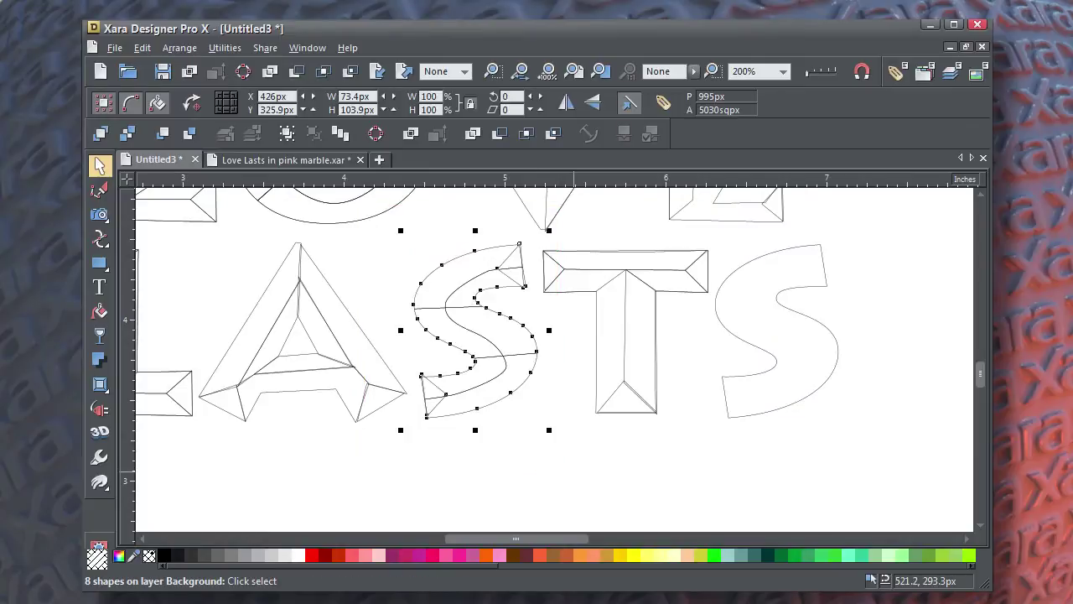
click(180, 48)
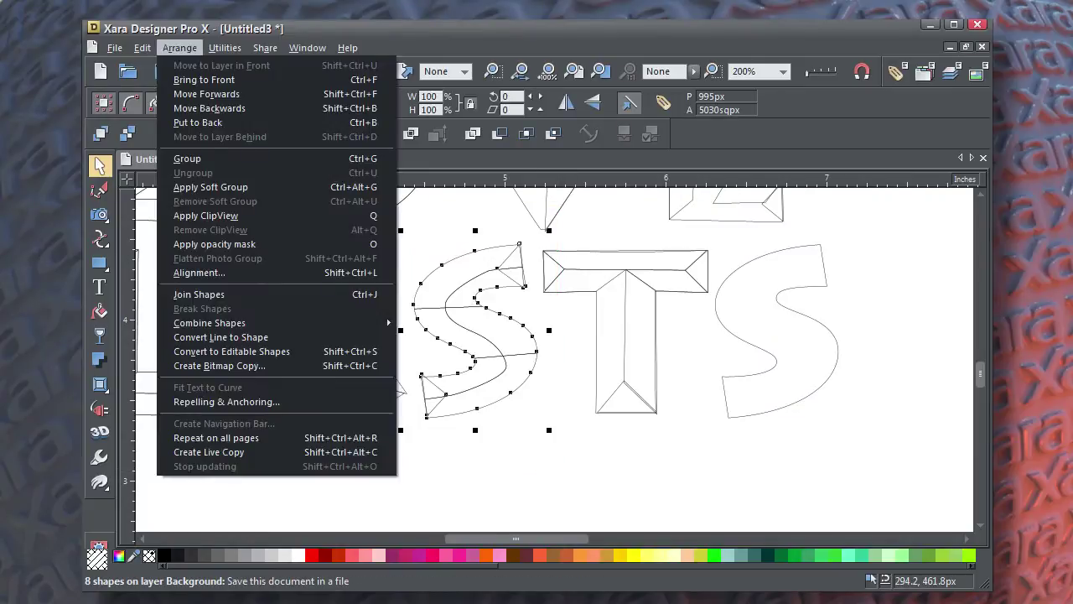
click(187, 158)
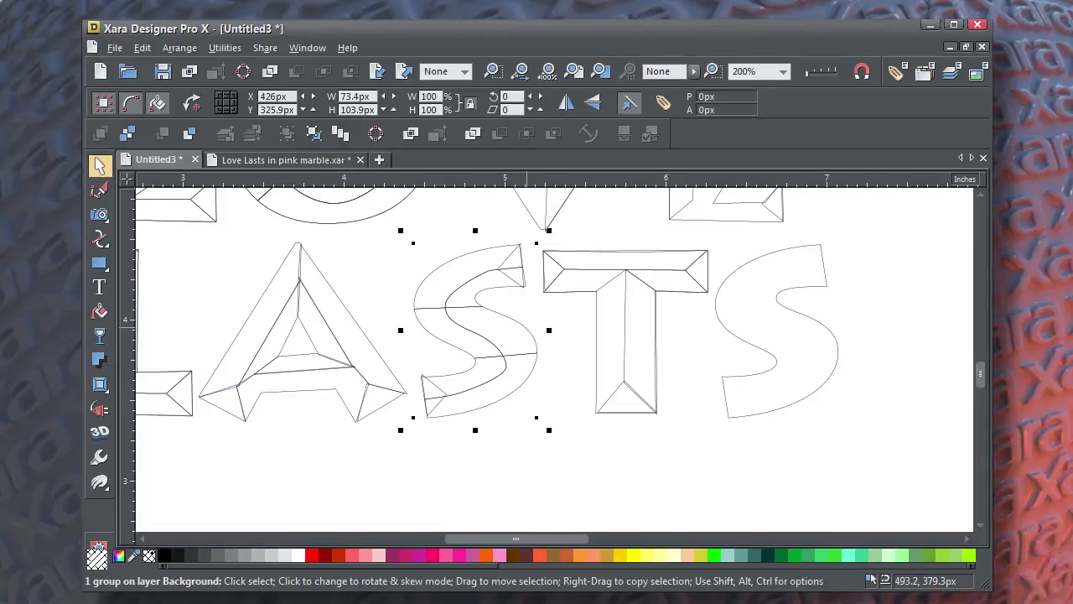
Step: Copy the faceted S group to the end of LASTS beside the plain black S and restore the full-quality view
drag(525, 327, 931, 320)
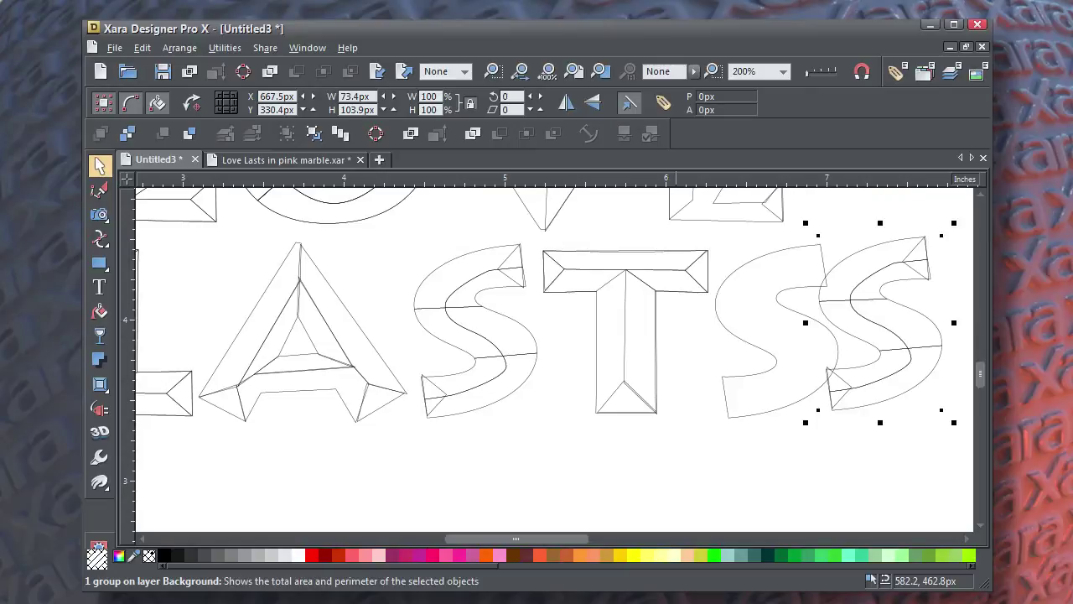
click(834, 72)
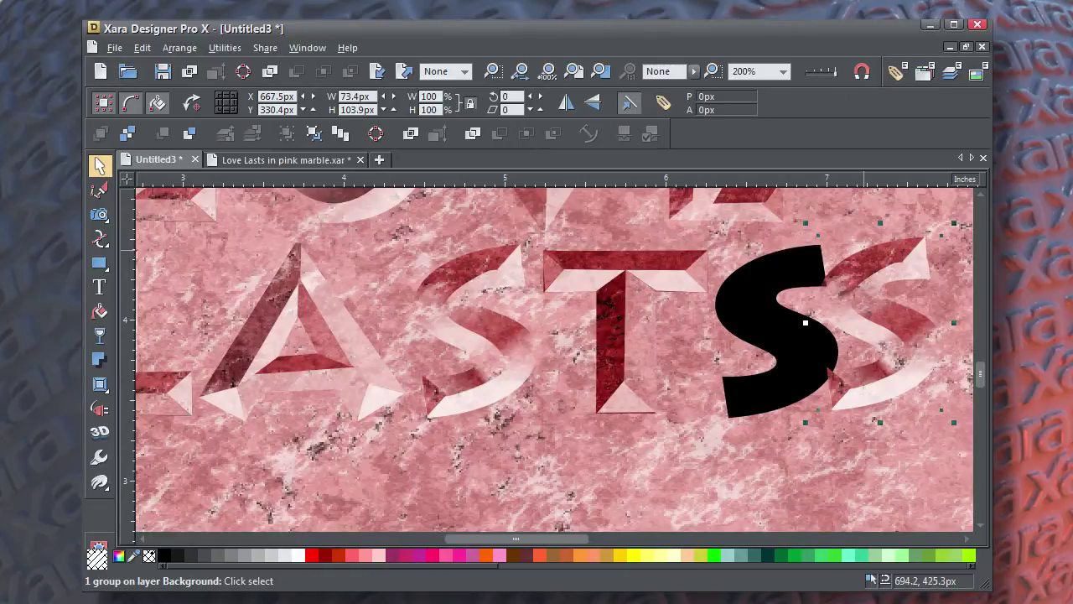
click(805, 323)
key(ctrl)
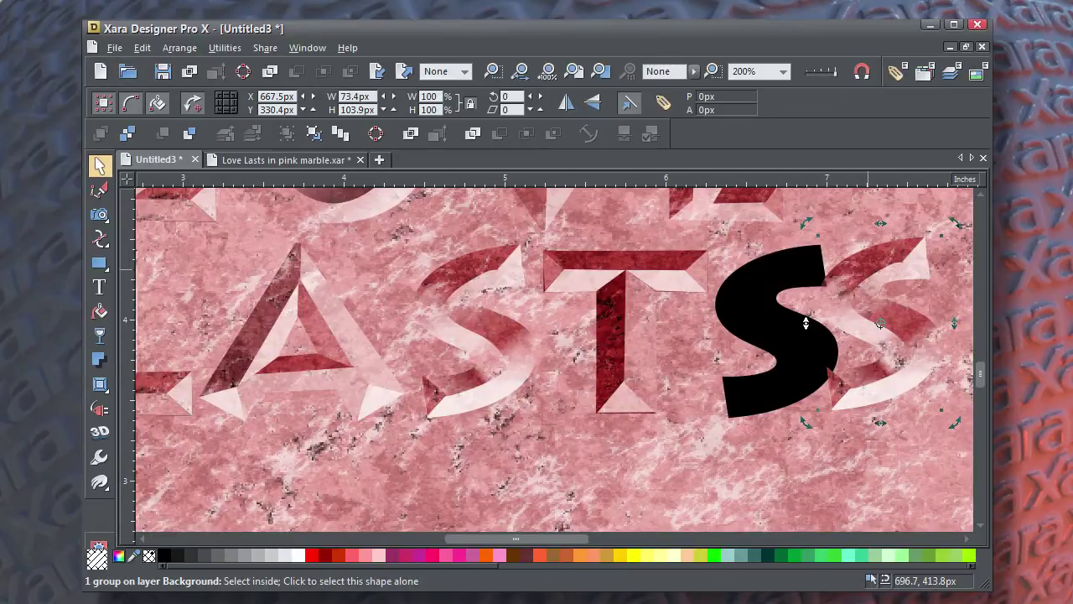
Step: Delete the plain black S and move the faceted S group into its place at the end of LASTS, leaving nothing selected
drag(805, 323, 701, 312)
drag(763, 280, 857, 288)
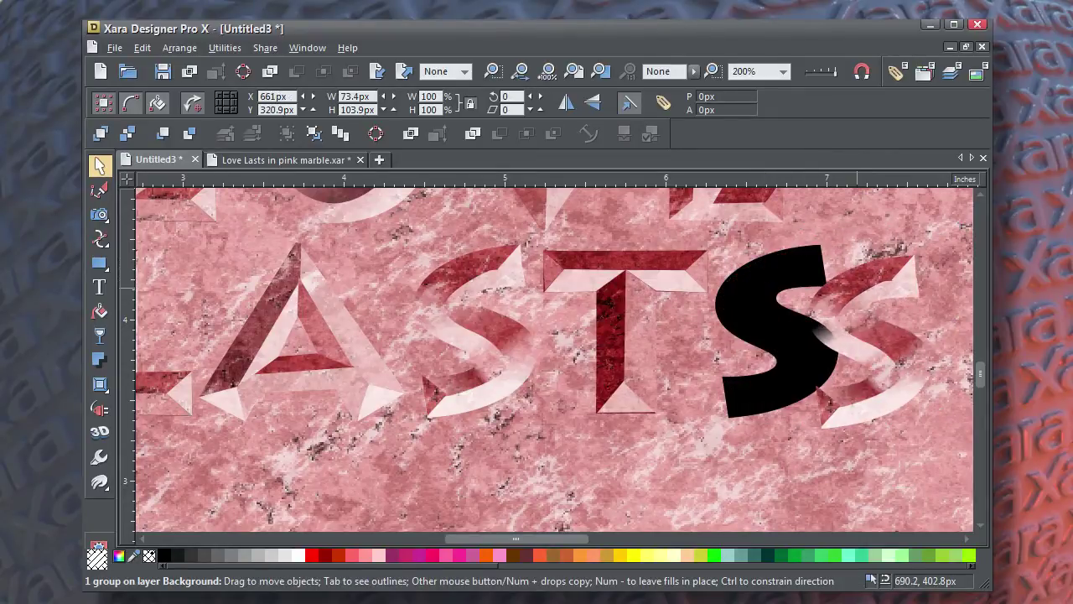
click(750, 299)
key(Delete)
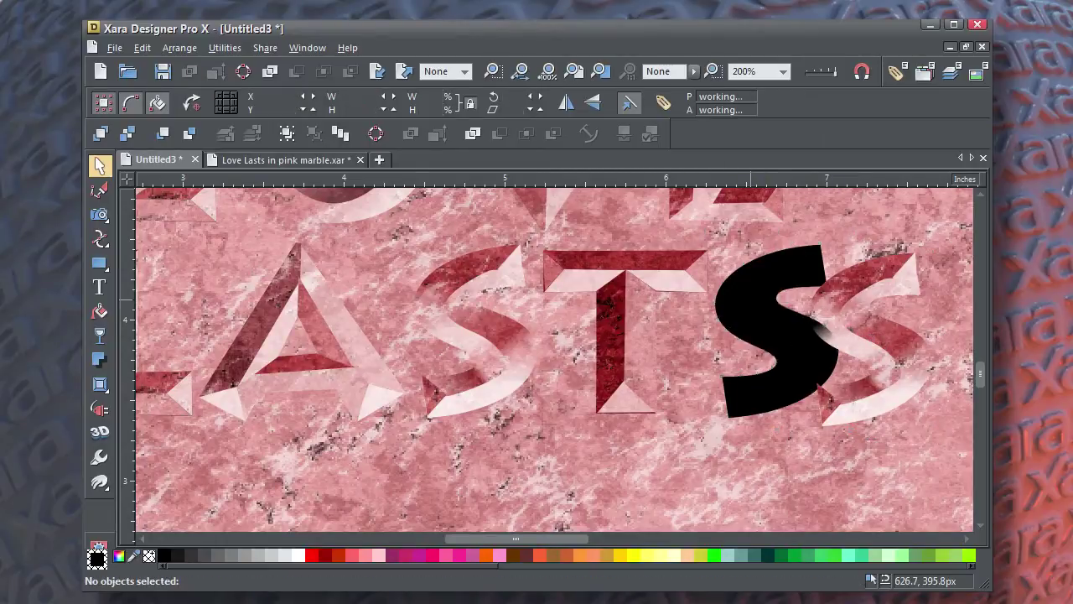
drag(838, 284, 776, 284)
drag(816, 352, 781, 346)
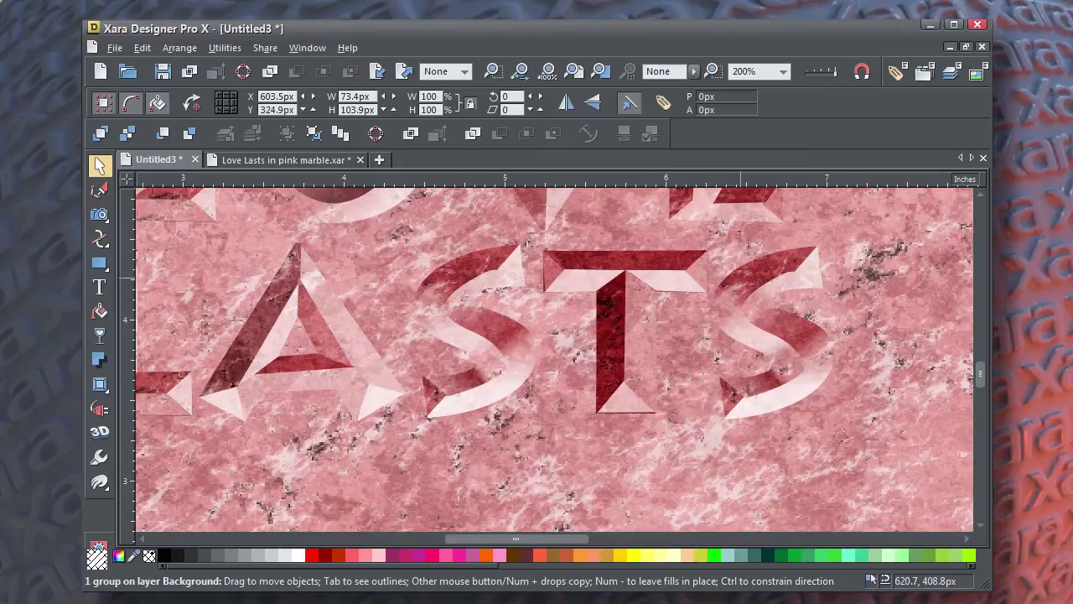
scroll(579, 386, down, 3)
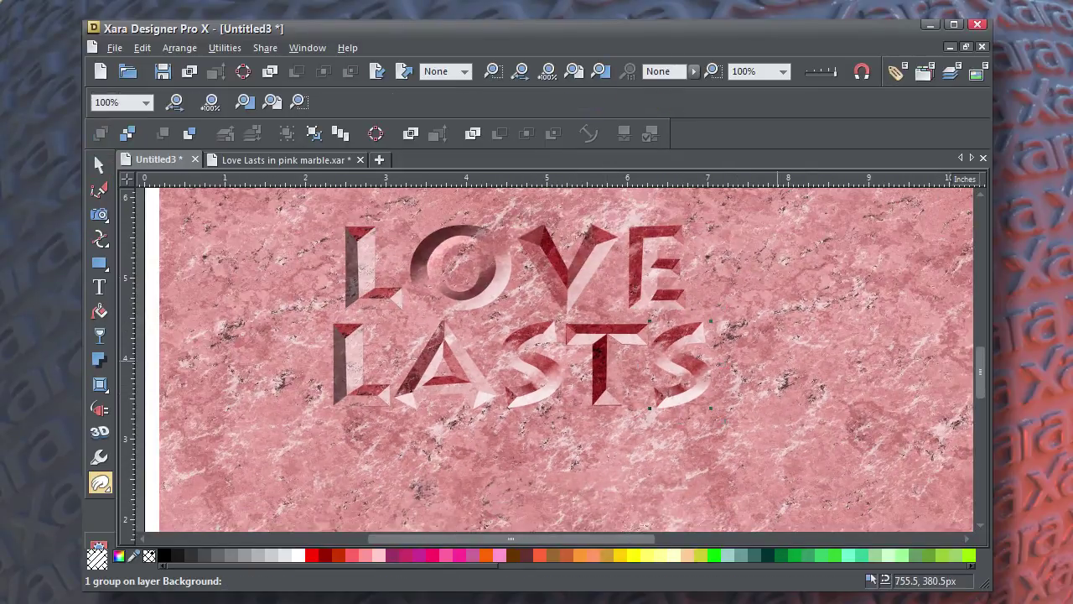
drag(778, 360, 823, 391)
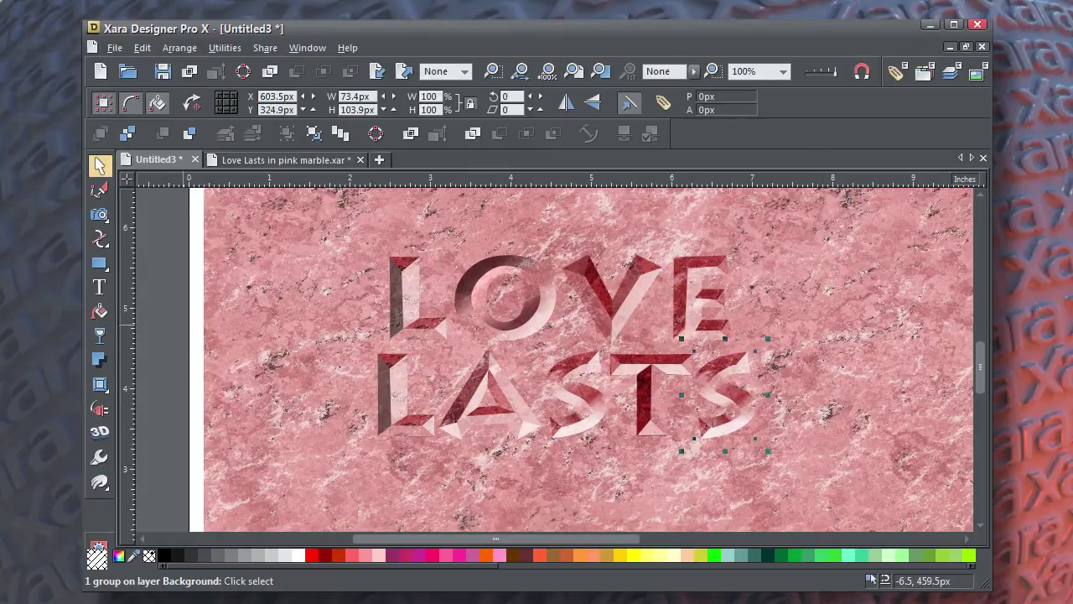
key(Escape)
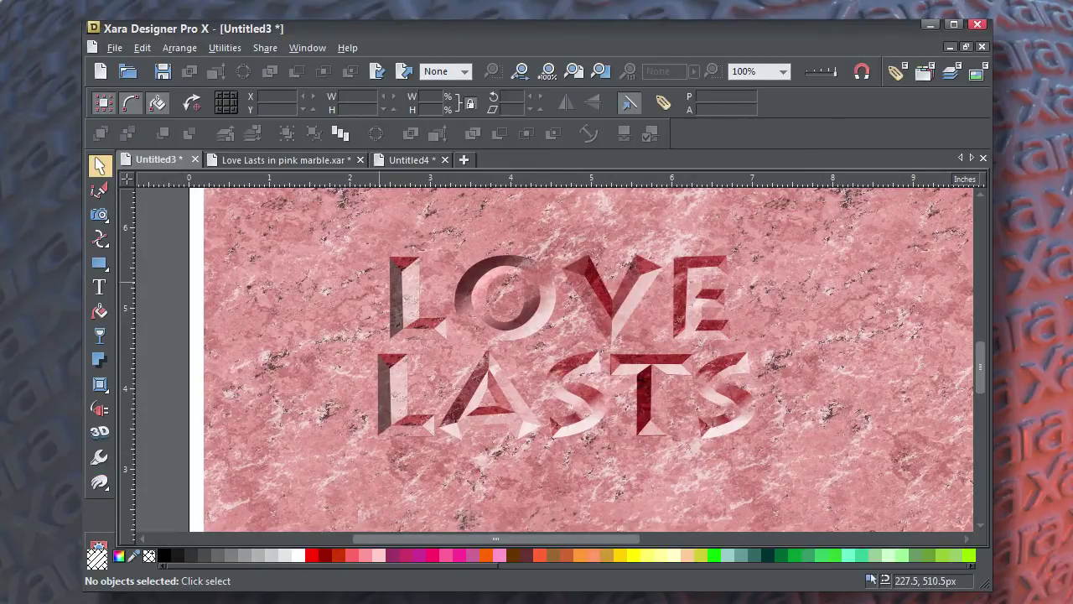
Step: Copy the six facet shapes of the L in LOVE and paste them into a new document
click(377, 283)
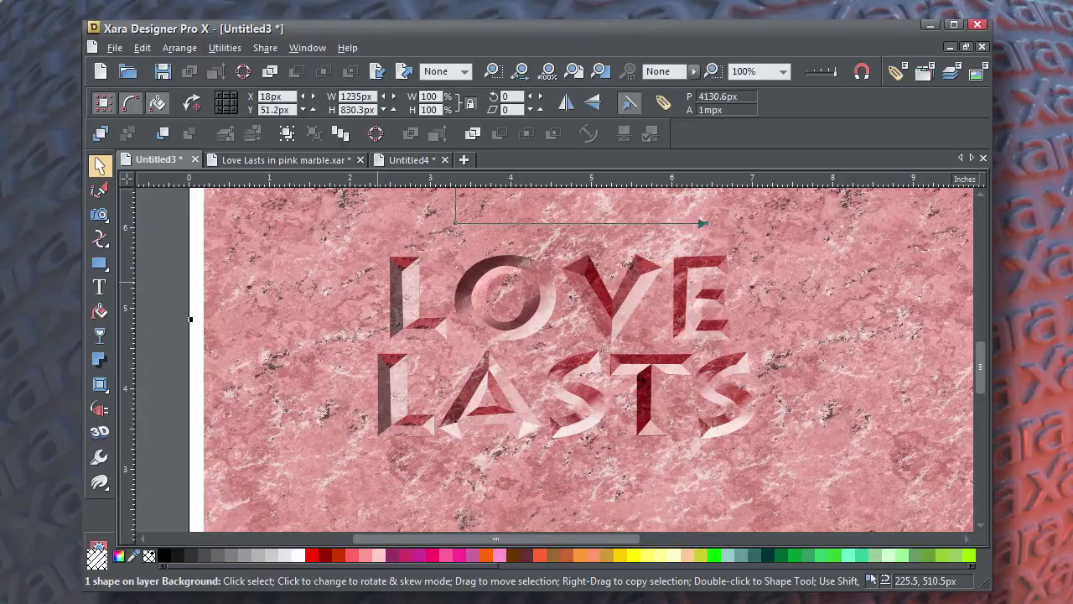
click(375, 282)
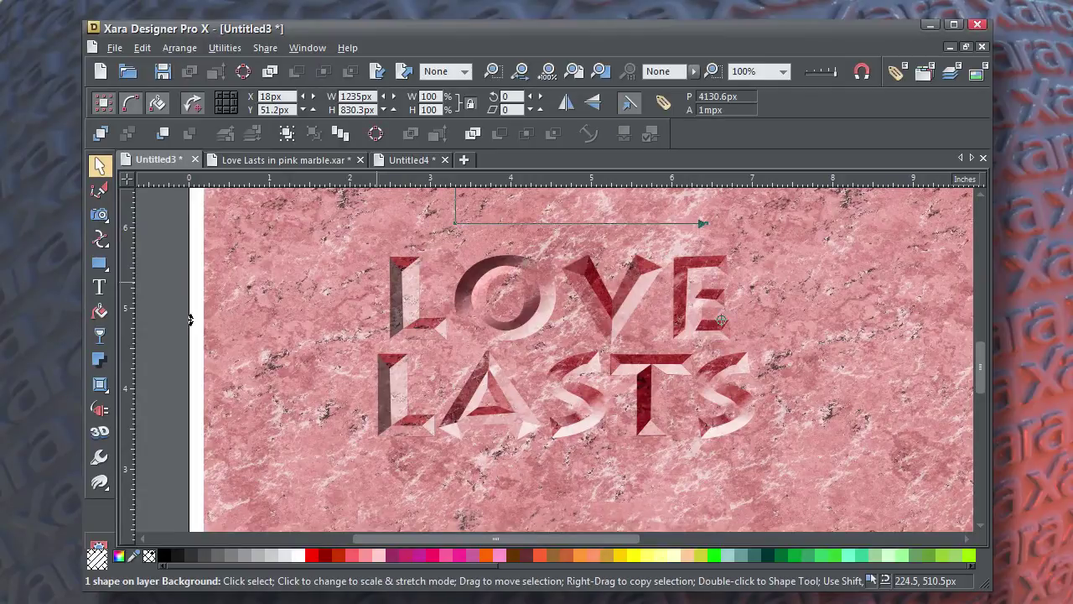
ctrl+scroll(376, 282, up, 3)
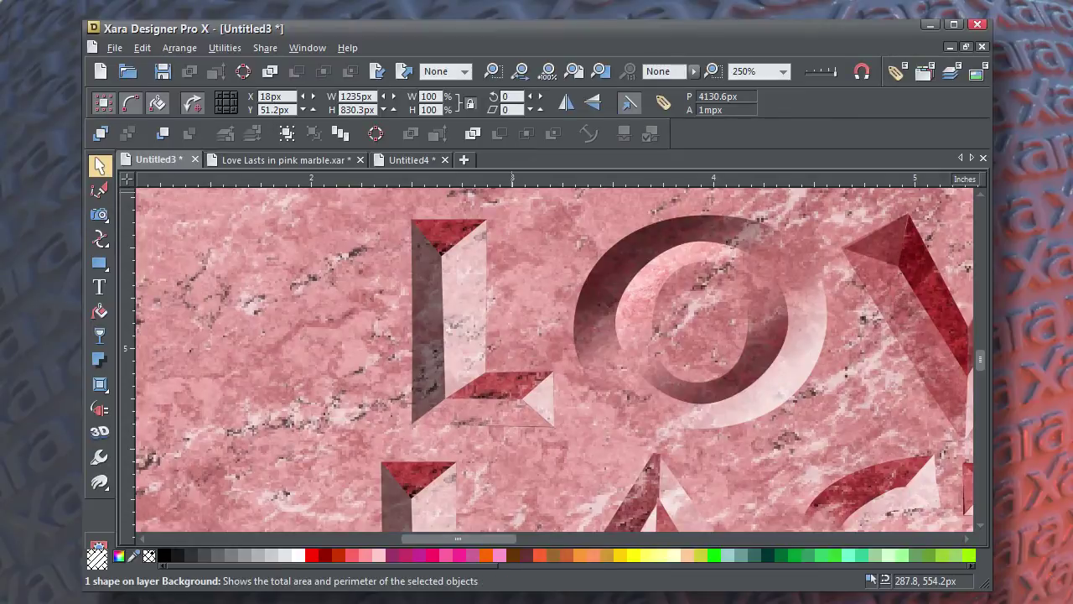
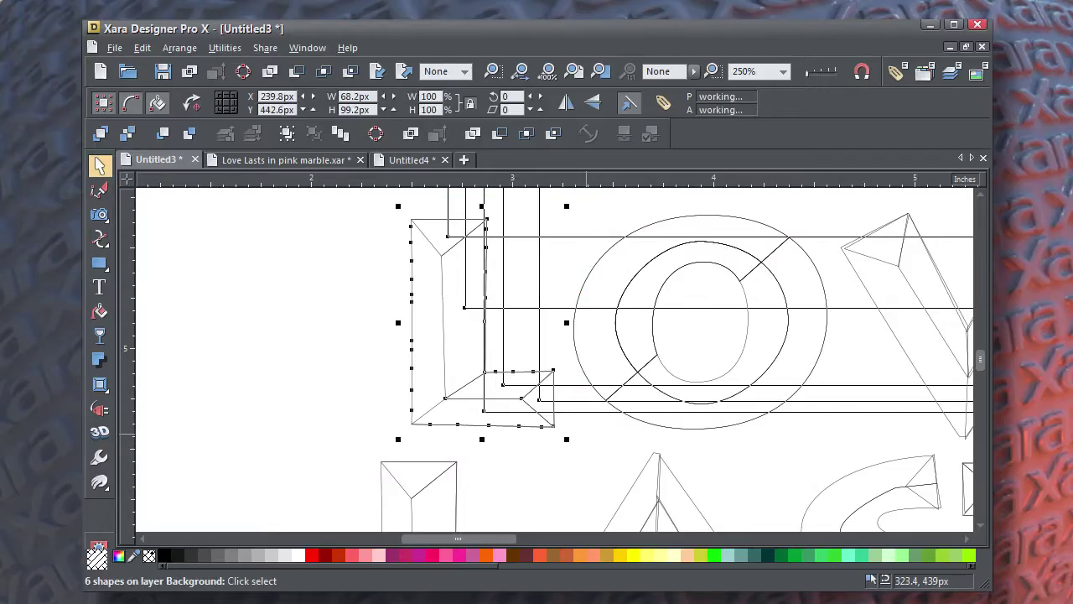
key(ctrl+n)
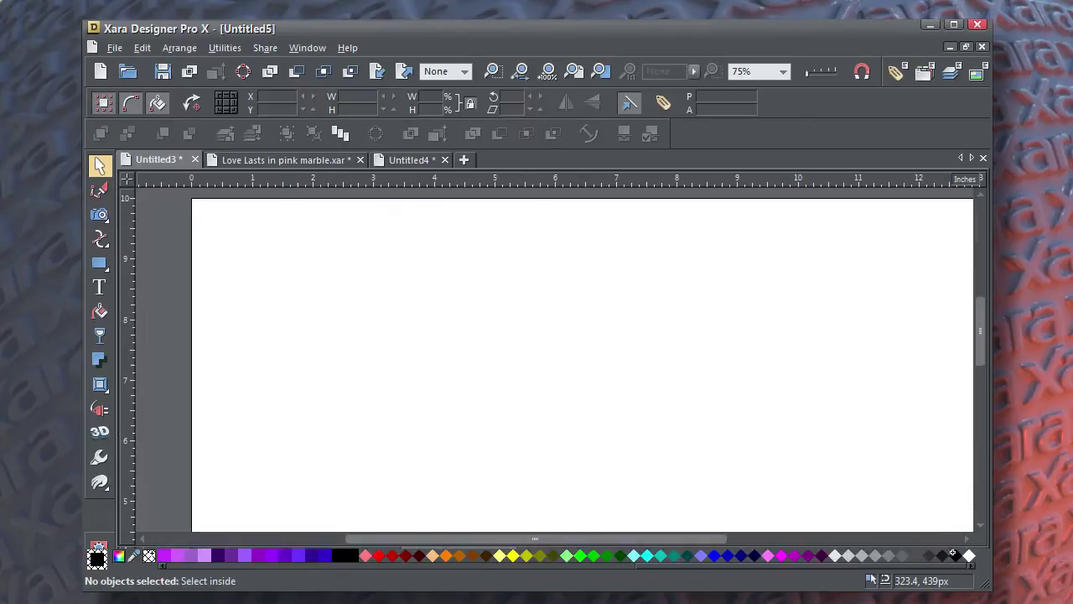
key(ctrl+v)
scroll(600, 419, up, 4)
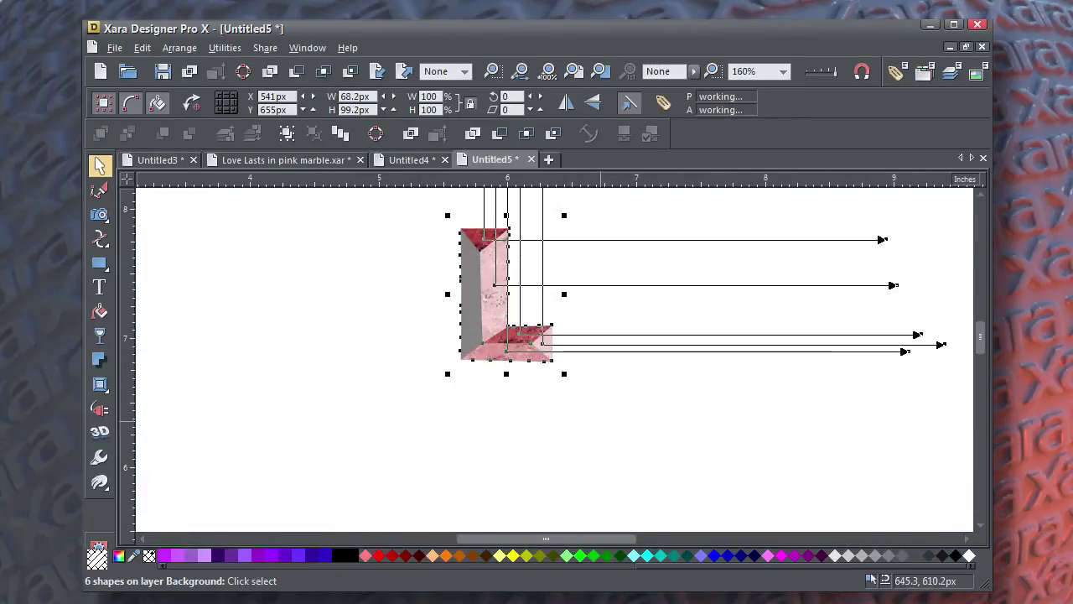
key(h)
drag(504, 384, 663, 551)
drag(418, 333, 377, 365)
key(v)
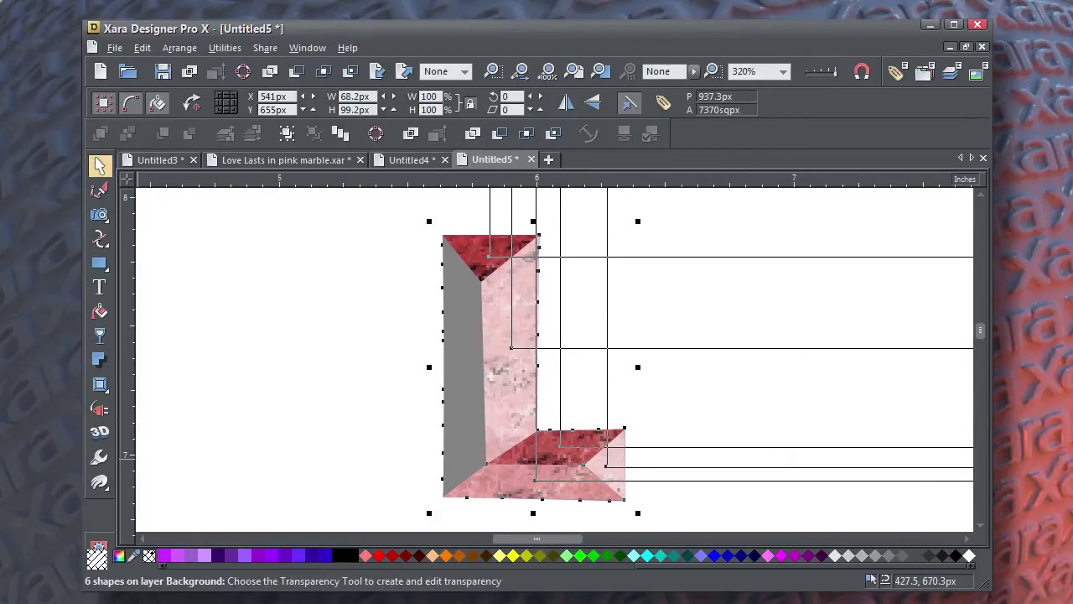
Step: Change the fill of all six selected L facets to Circular
click(100, 312)
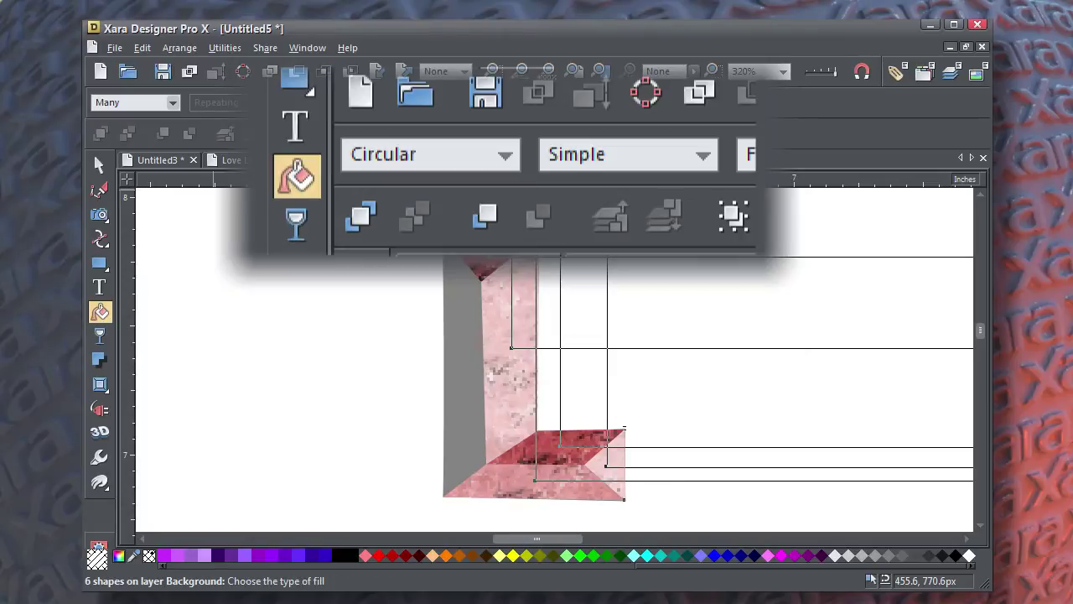
click(134, 103)
click(109, 140)
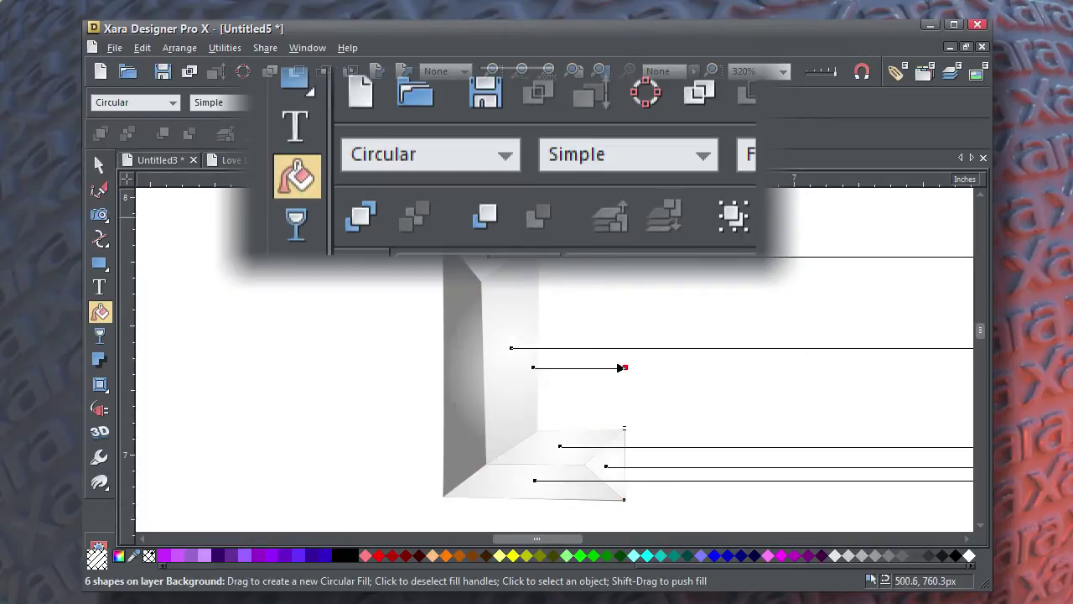
Step: Shorten the circular fills of the L's top triangular facet and its inner upright facet so each fades to black near its edge
scroll(536, 312, down, 2)
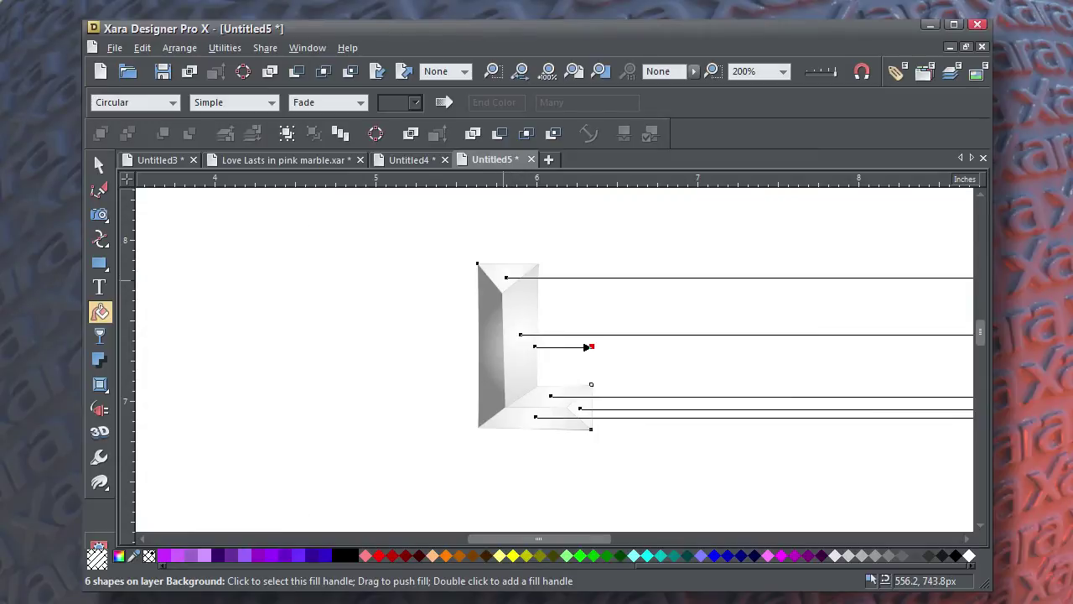
mouse_move(506, 278)
mouse_down()
mouse_move(522, 307)
mouse_move(501, 270)
mouse_move(501, 280)
mouse_up()
scroll(507, 285, down, 1)
scroll(504, 282, down, 1)
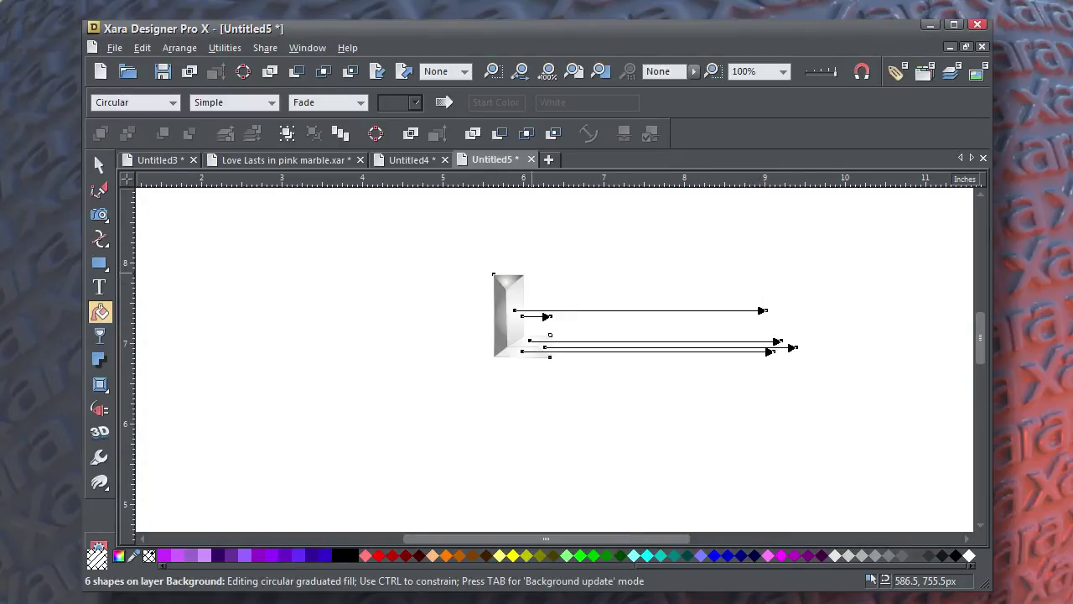
drag(505, 281, 531, 274)
drag(766, 310, 526, 306)
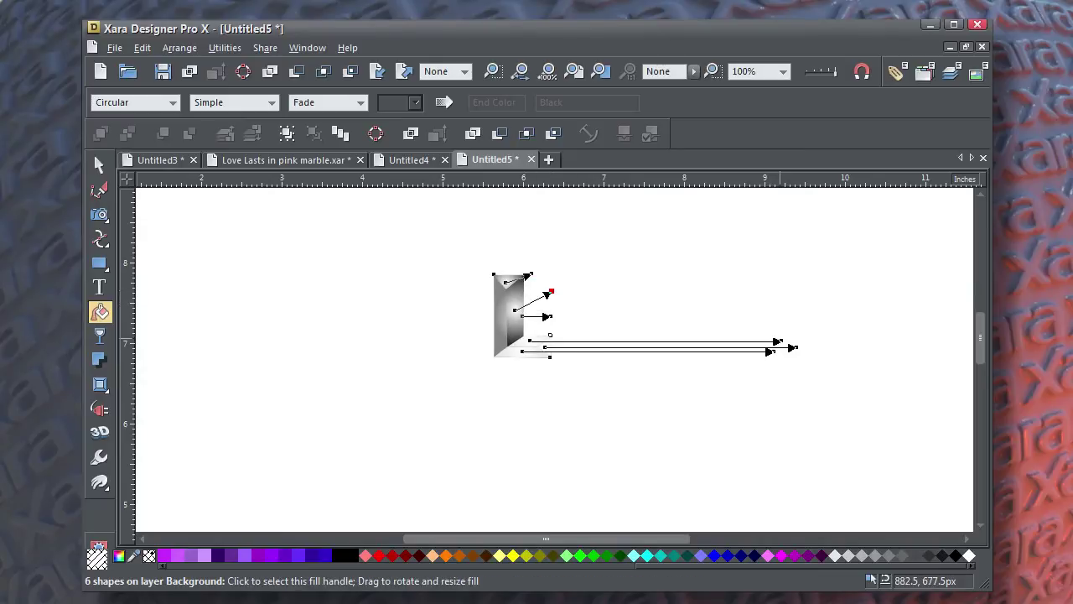
Step: Shorten and angle the circular fills of the L's three foot facets for strong metallic shading and deselect the letter
drag(779, 341, 772, 351)
drag(530, 339, 555, 332)
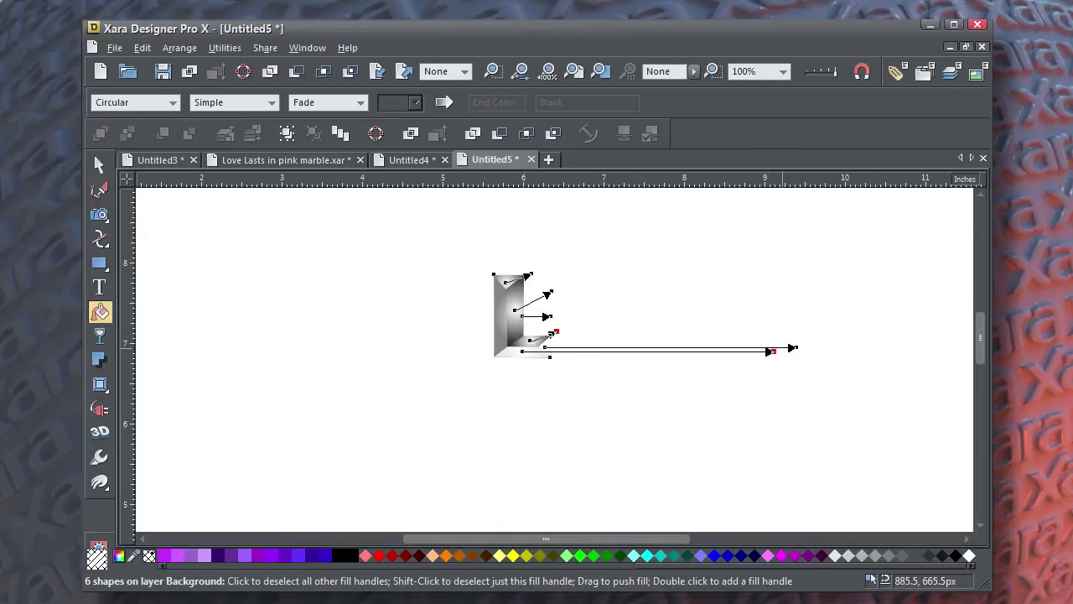
drag(793, 347, 579, 341)
drag(773, 350, 534, 353)
scroll(462, 308, up, 3)
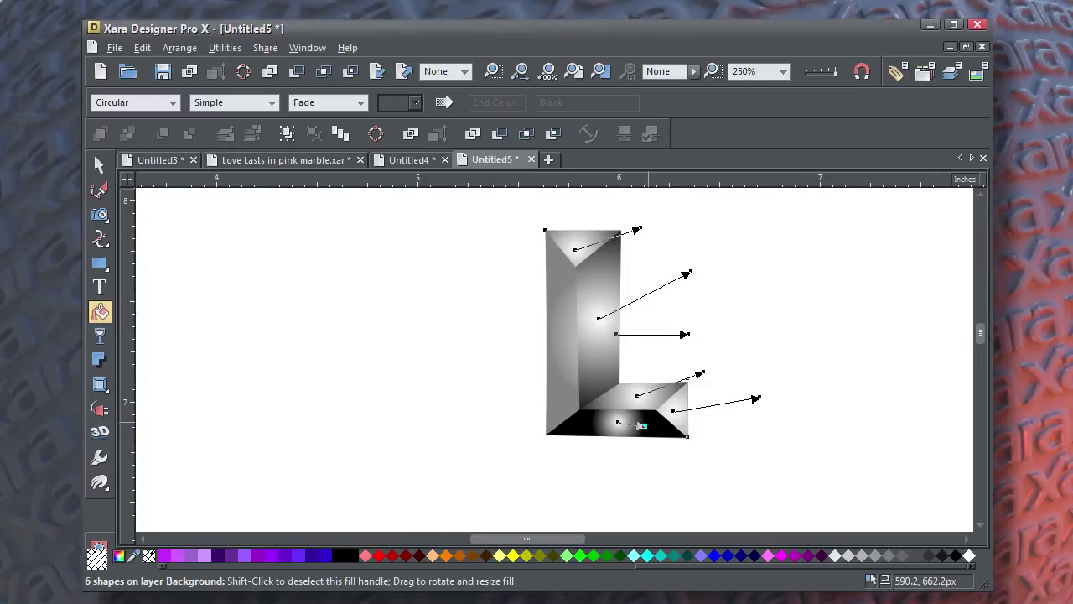
drag(642, 426, 658, 441)
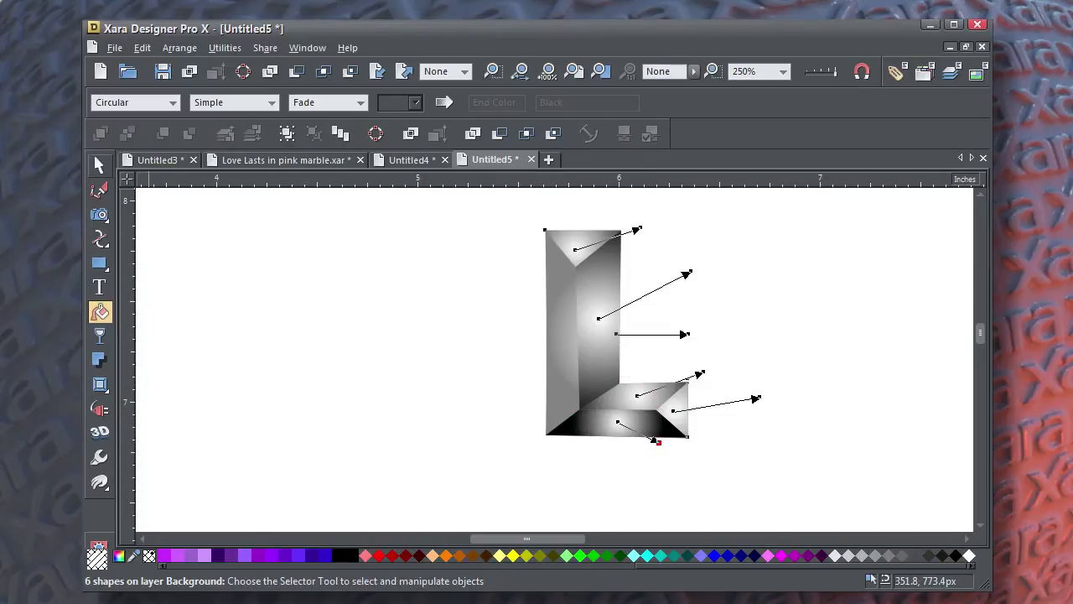
click(98, 165)
click(889, 264)
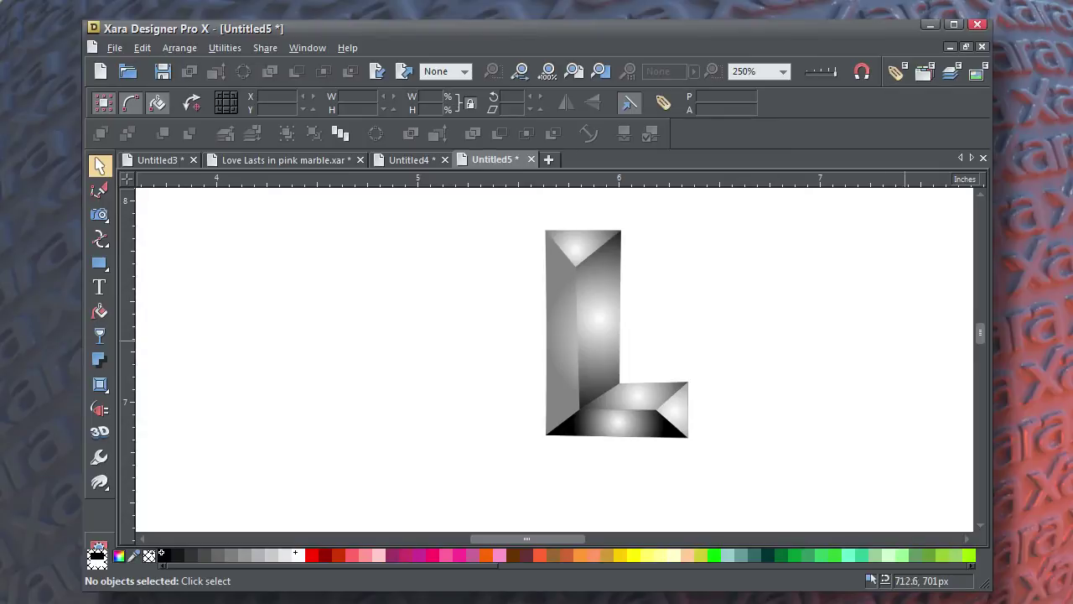
scroll(832, 349, up, 1)
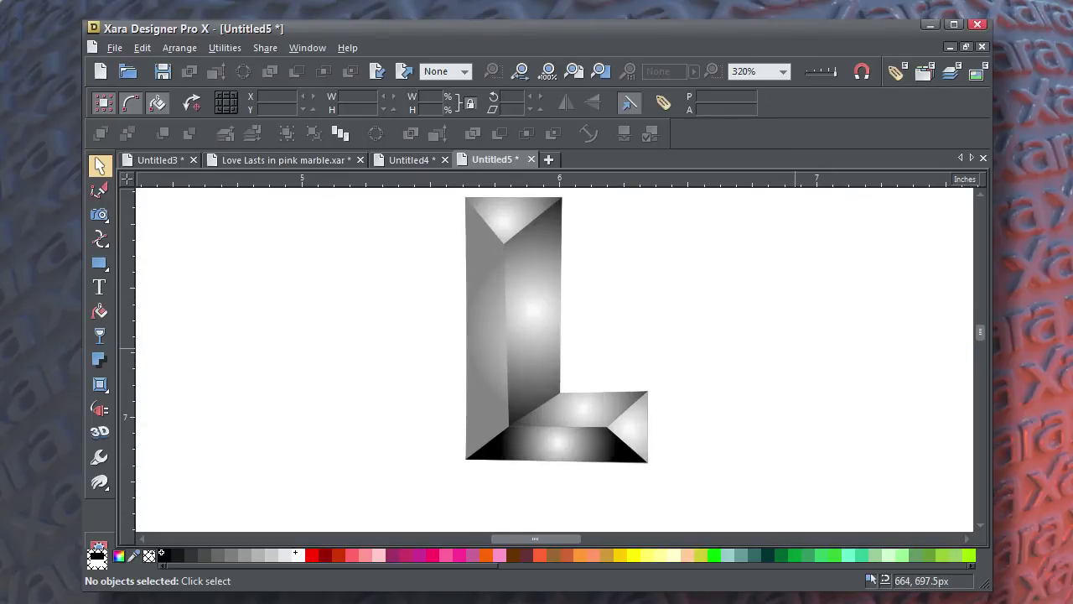
drag(759, 343, 739, 367)
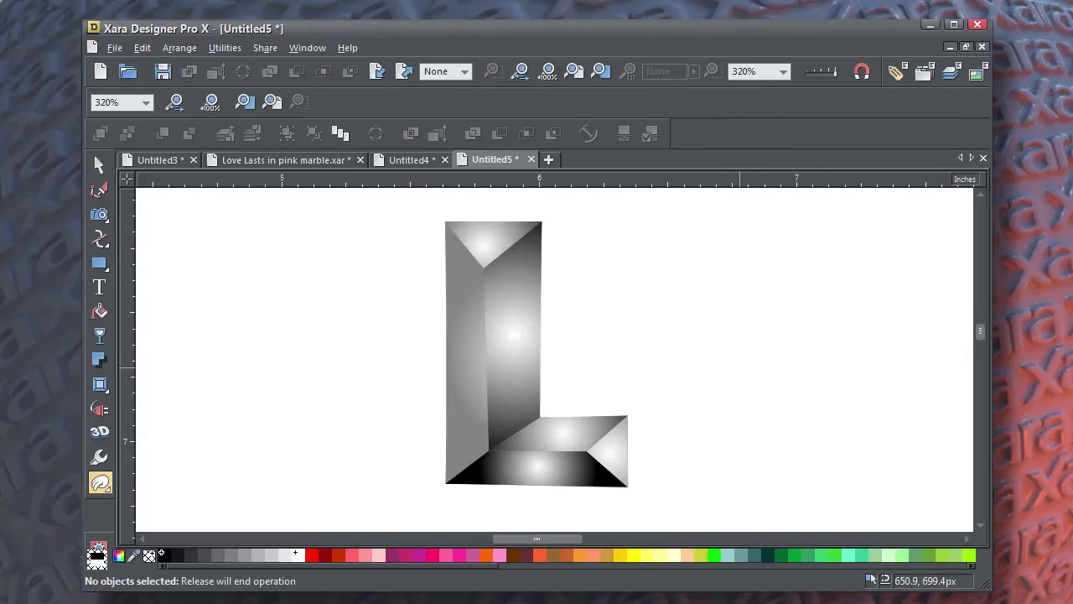